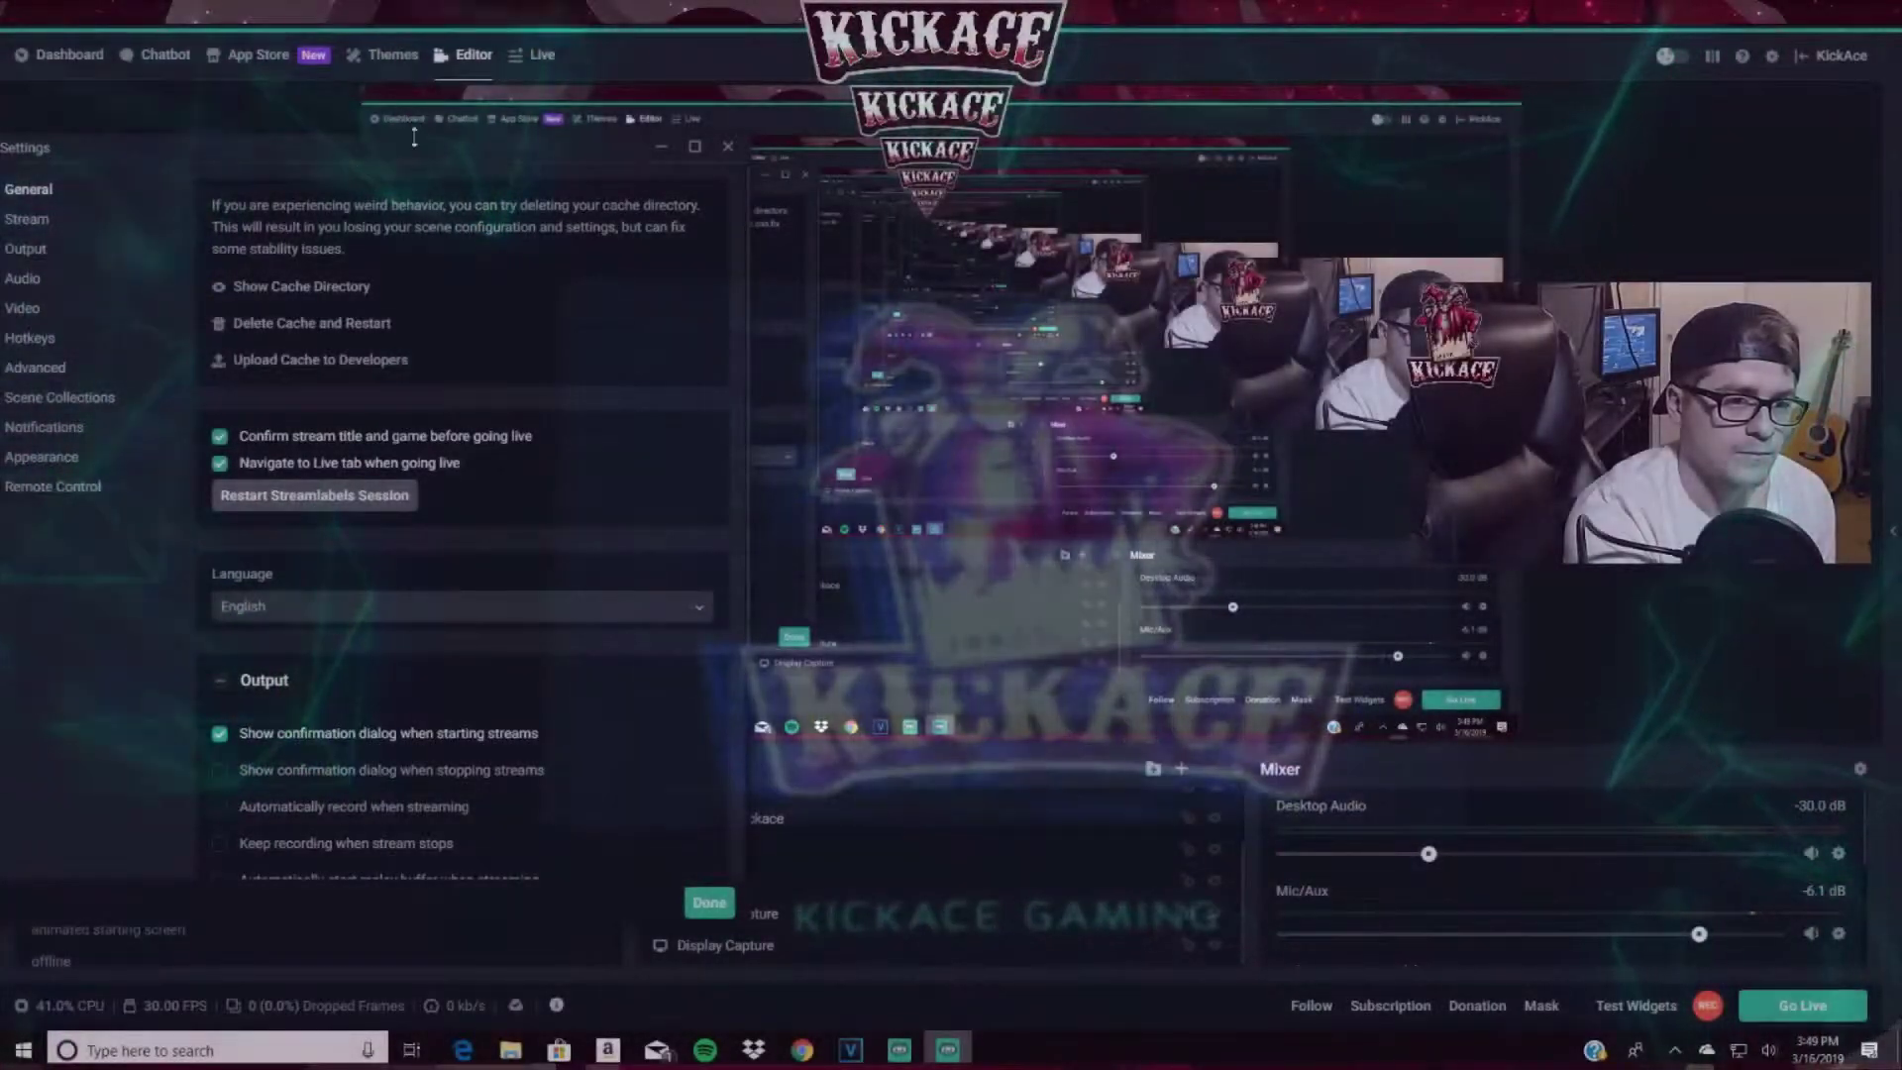
- Examine the General settings, including the cache, language, stream output confirmation and source alignment snapping options
{"action": "left_click_drag", "start_coordinate": [414, 137], "coordinate": [644, 95]}
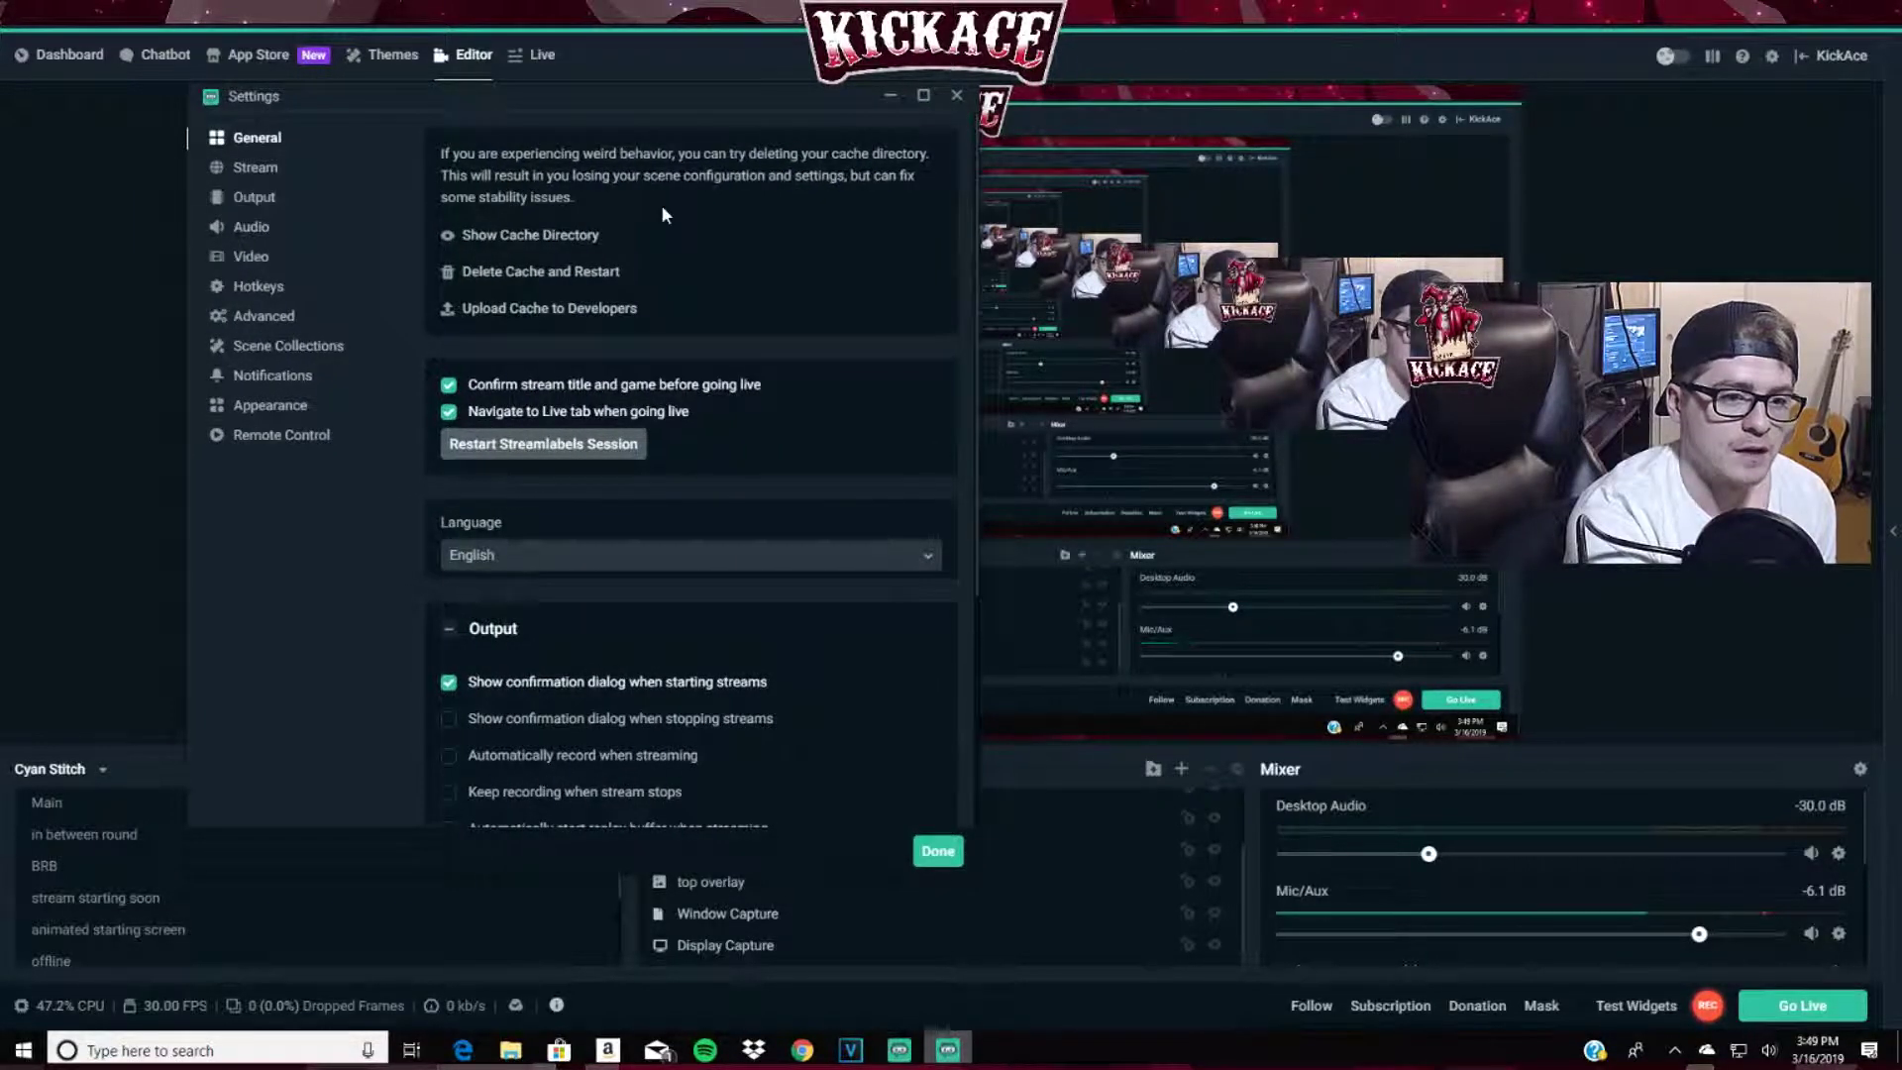
{"action": "scroll", "coordinate": [704, 244], "scroll_direction": "down", "scroll_amount": 3}
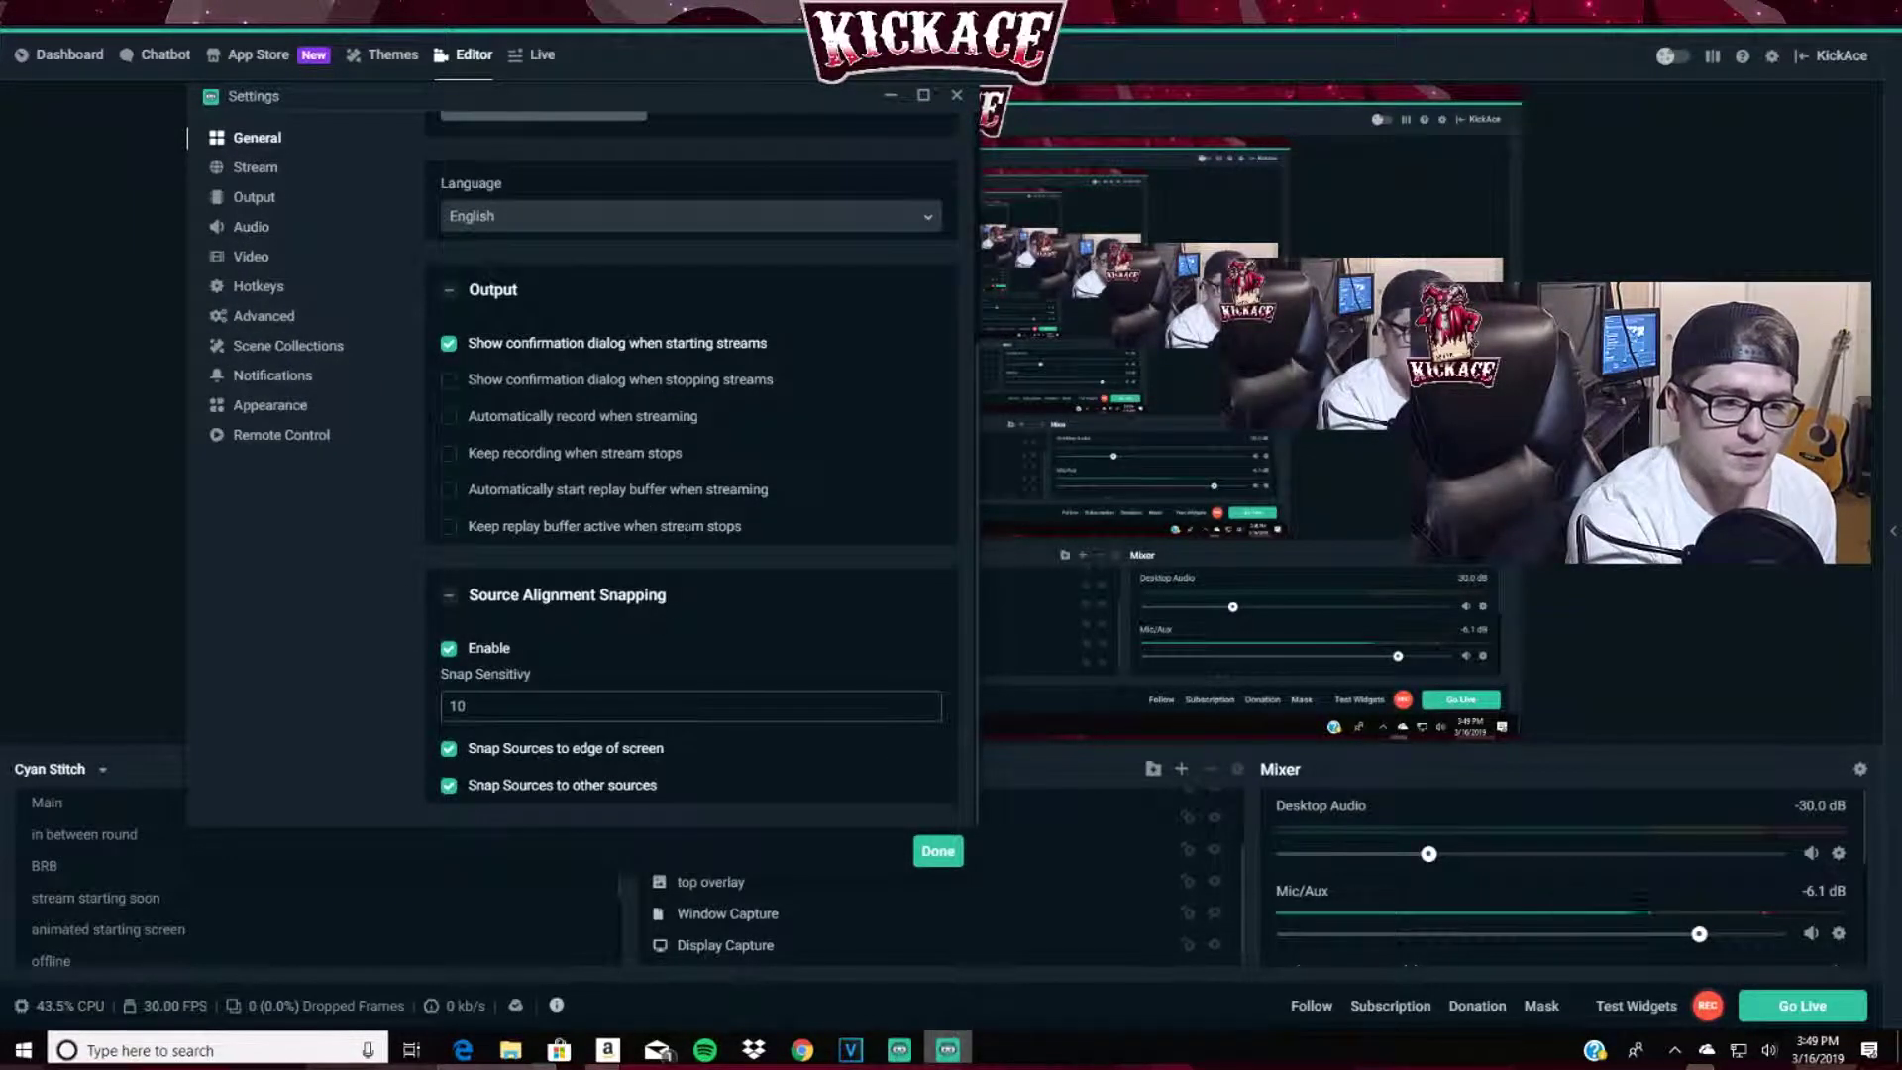
{"action": "scroll", "coordinate": [708, 589], "scroll_direction": "up", "scroll_amount": 3}
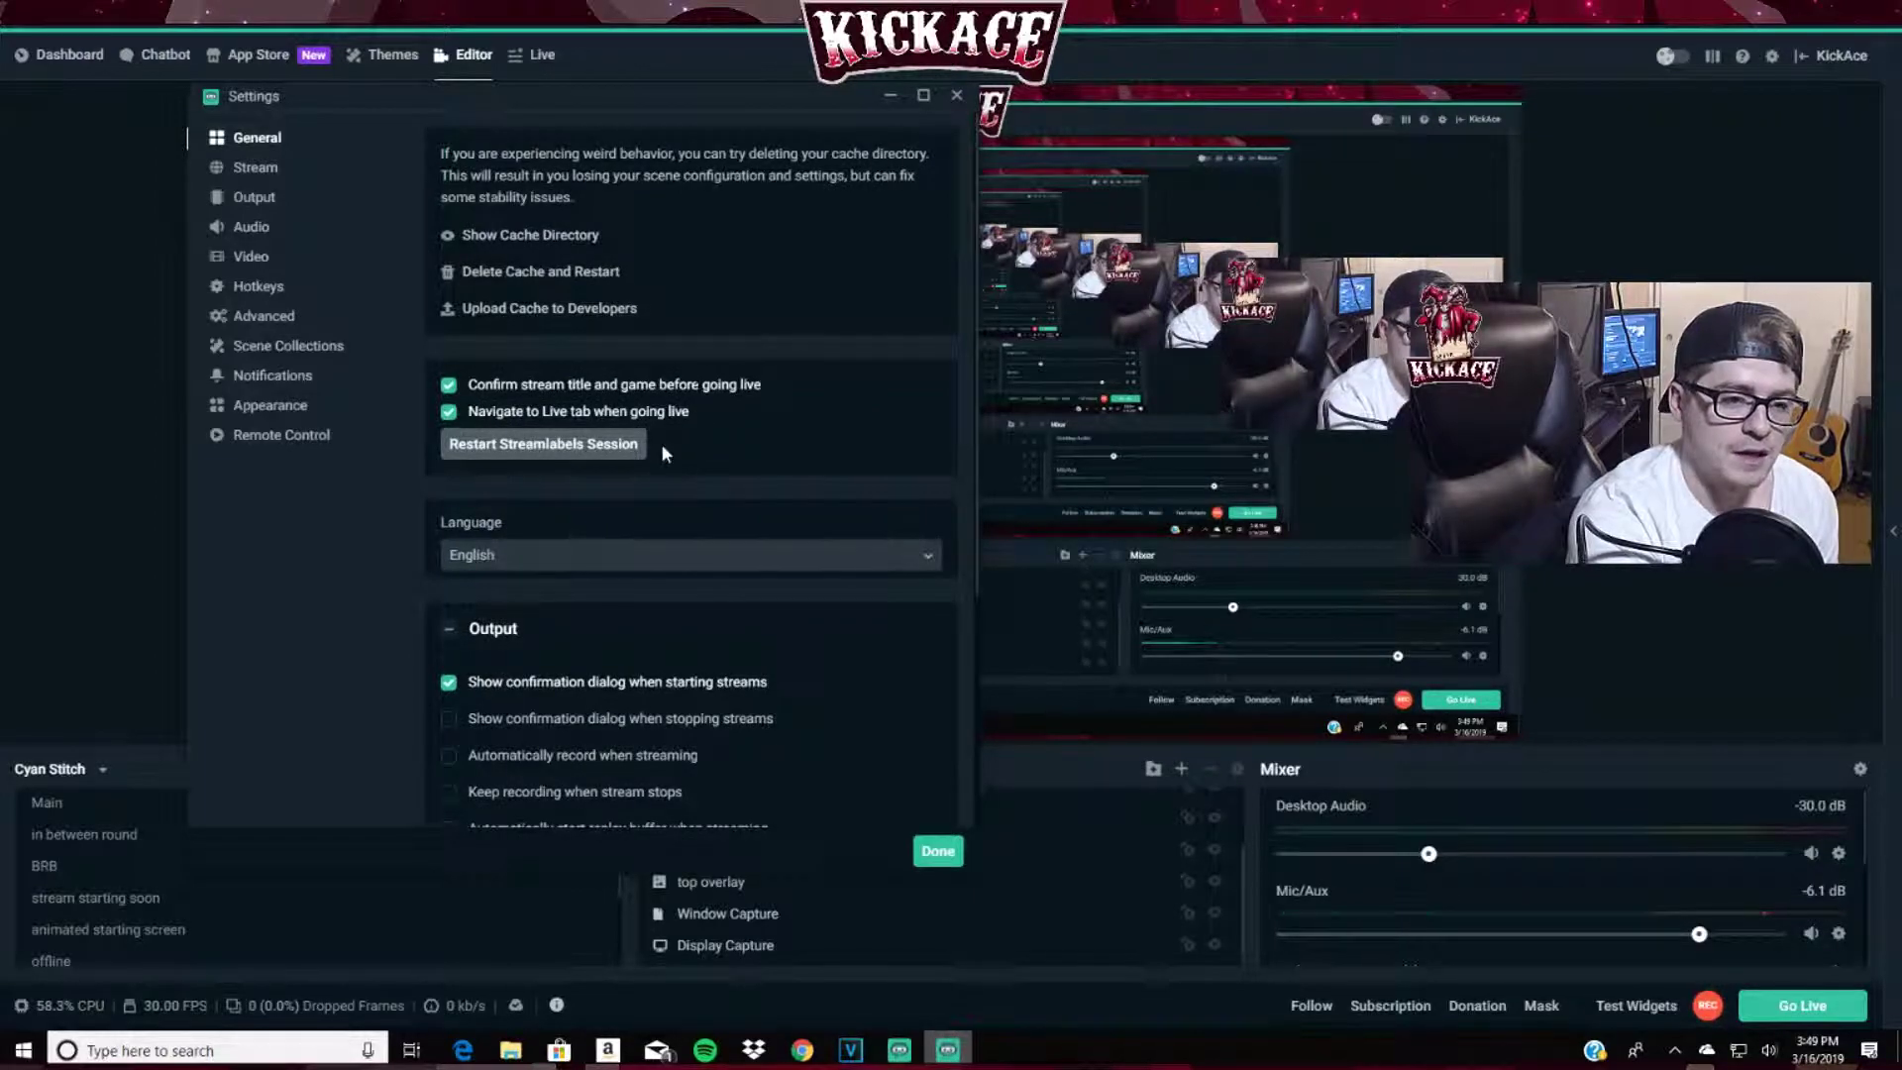
{"action": "scroll", "coordinate": [659, 525], "scroll_direction": "down", "scroll_amount": 3}
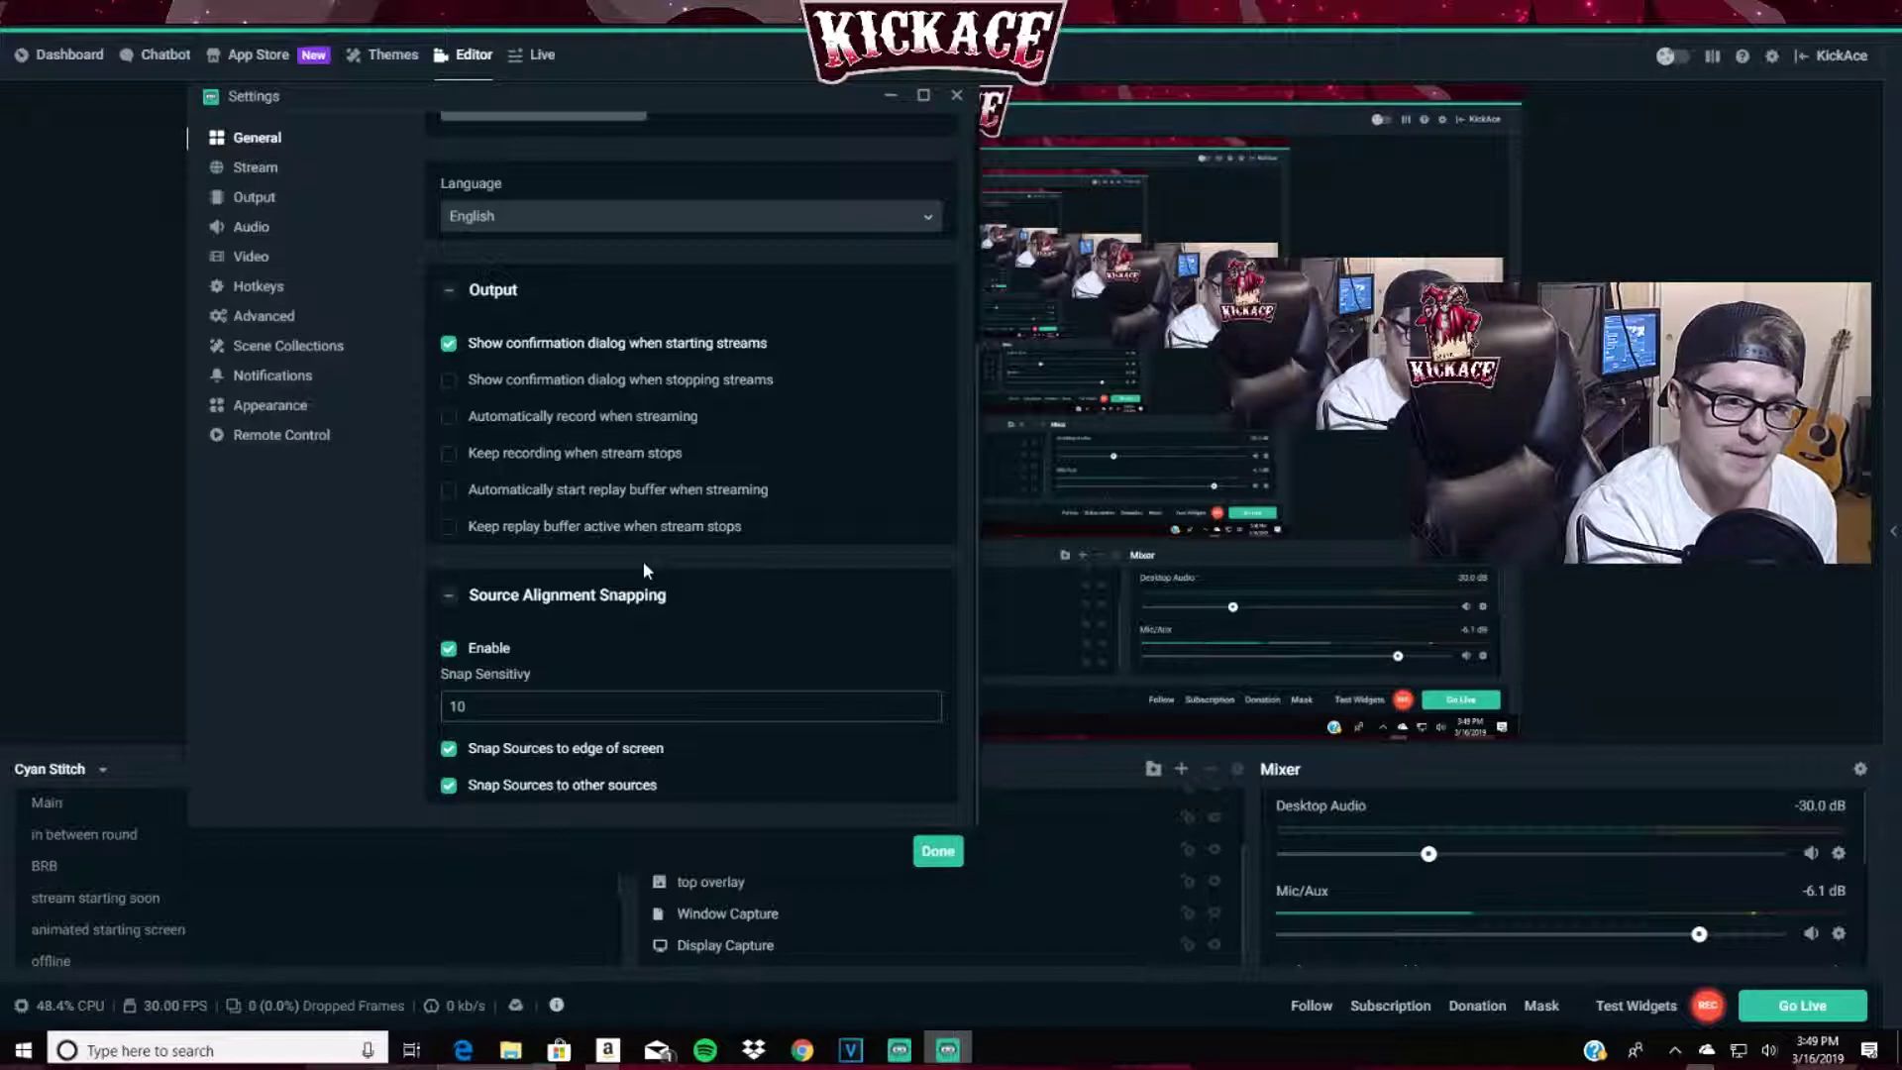
{"action": "scroll", "coordinate": [644, 569], "scroll_direction": "up", "scroll_amount": 3}
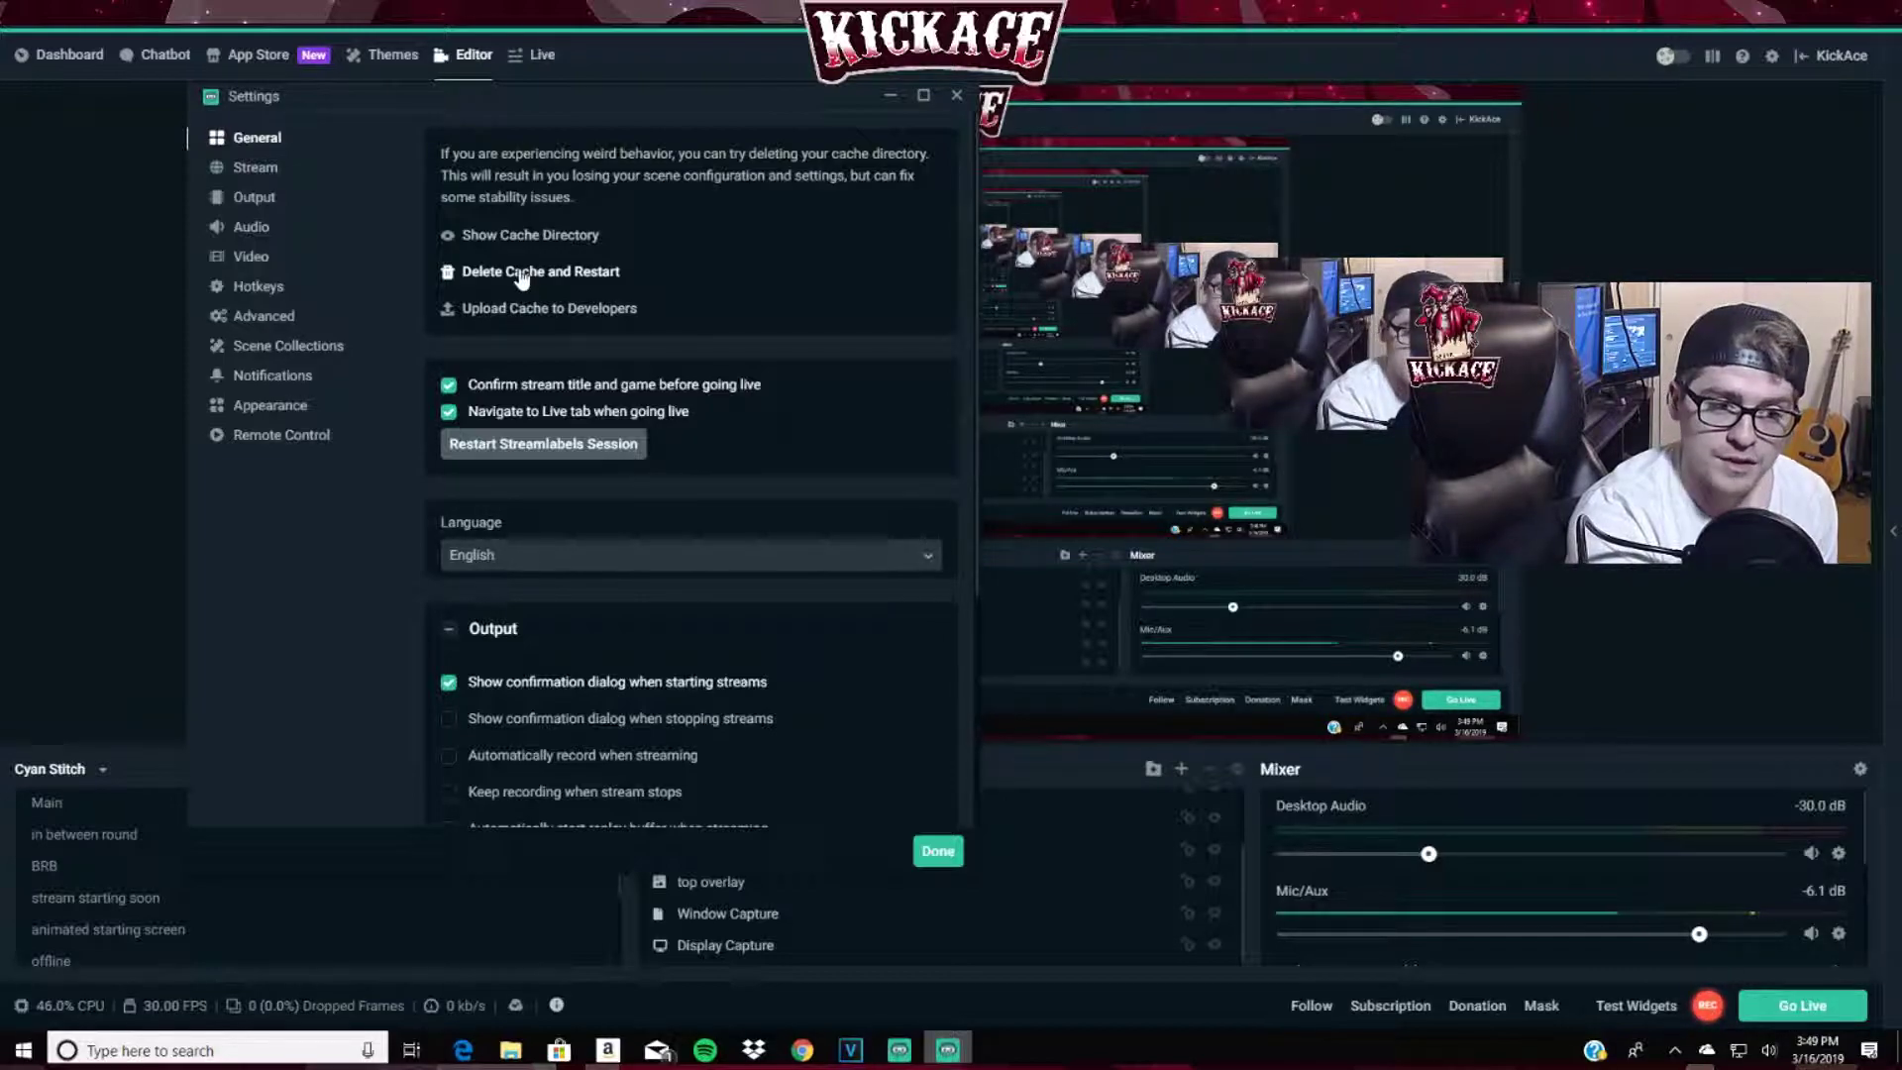
{"action": "scroll", "coordinate": [664, 426], "scroll_direction": "down", "scroll_amount": 1}
{"action": "left_click", "coordinate": [666, 468]}
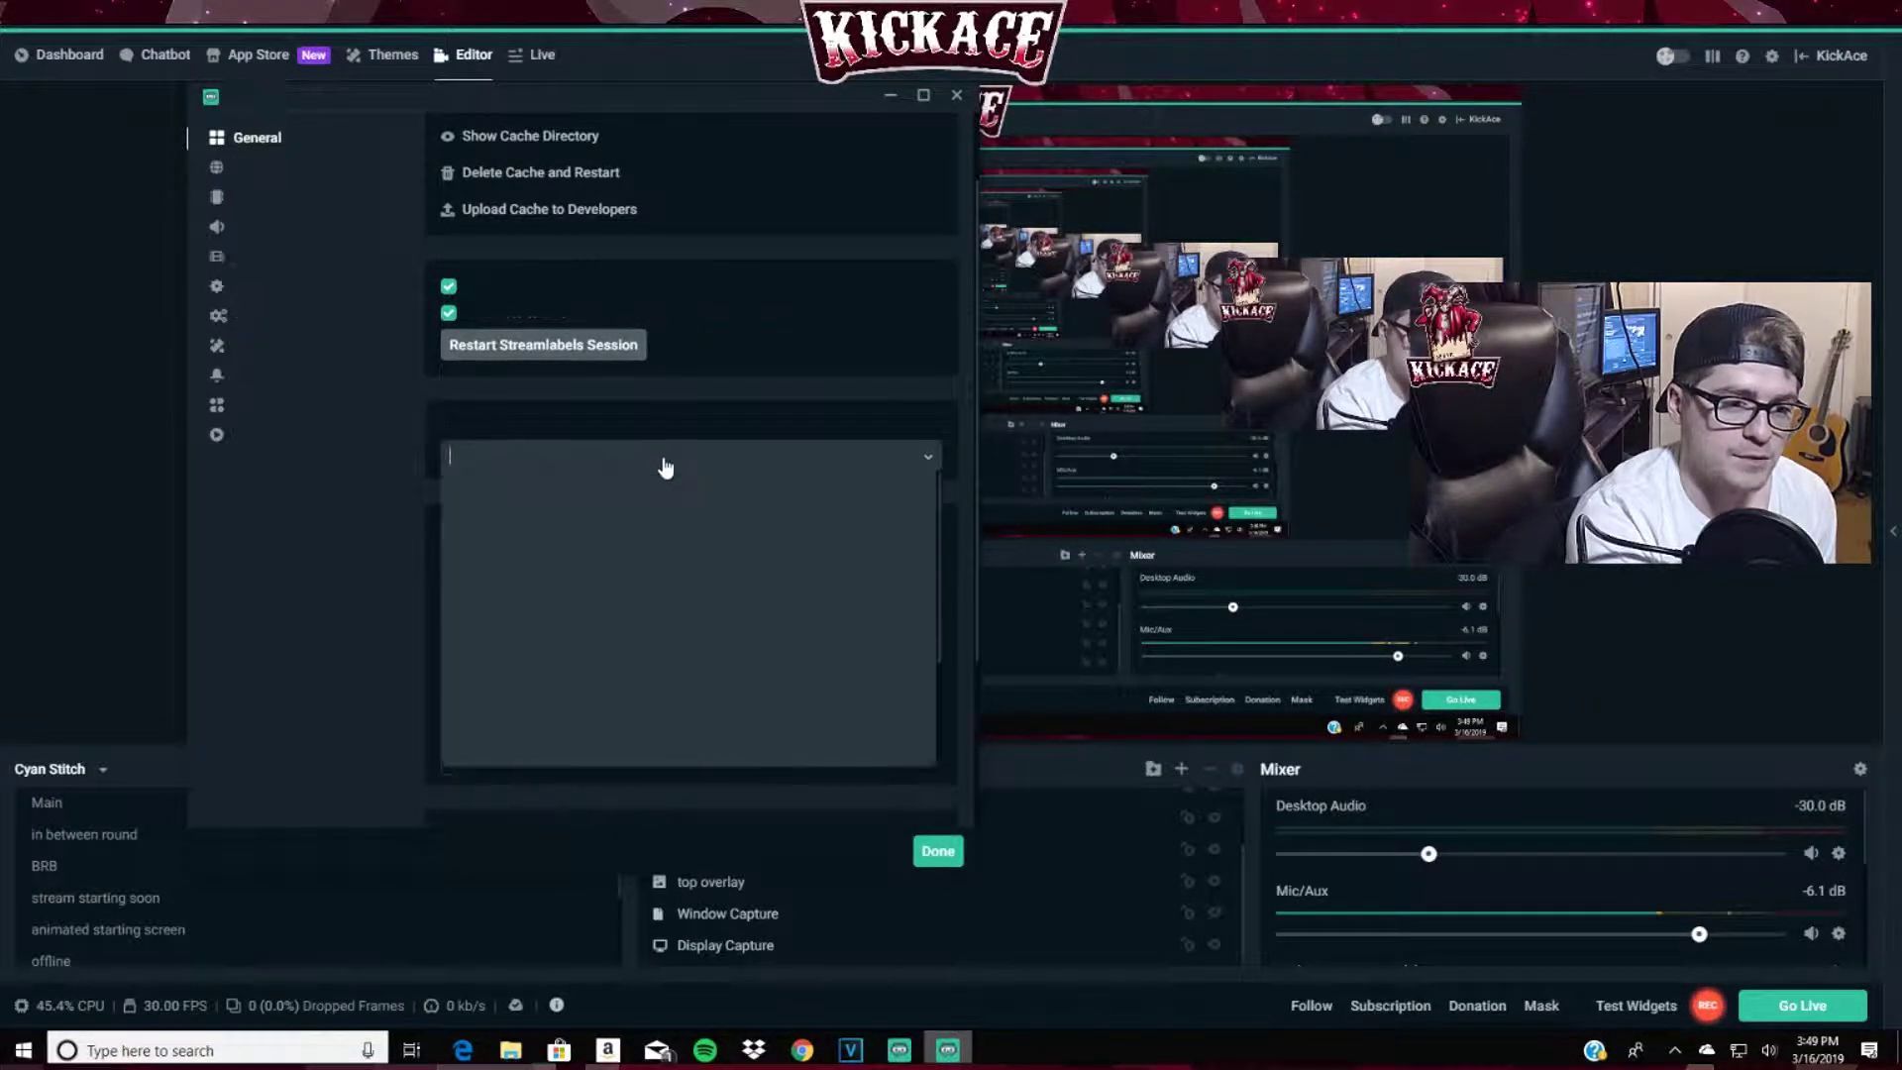
{"action": "left_click", "coordinate": [694, 400]}
{"action": "scroll", "coordinate": [703, 573], "scroll_direction": "down", "scroll_amount": 2}
{"action": "scroll", "coordinate": [694, 535], "scroll_direction": "down", "scroll_amount": 1}
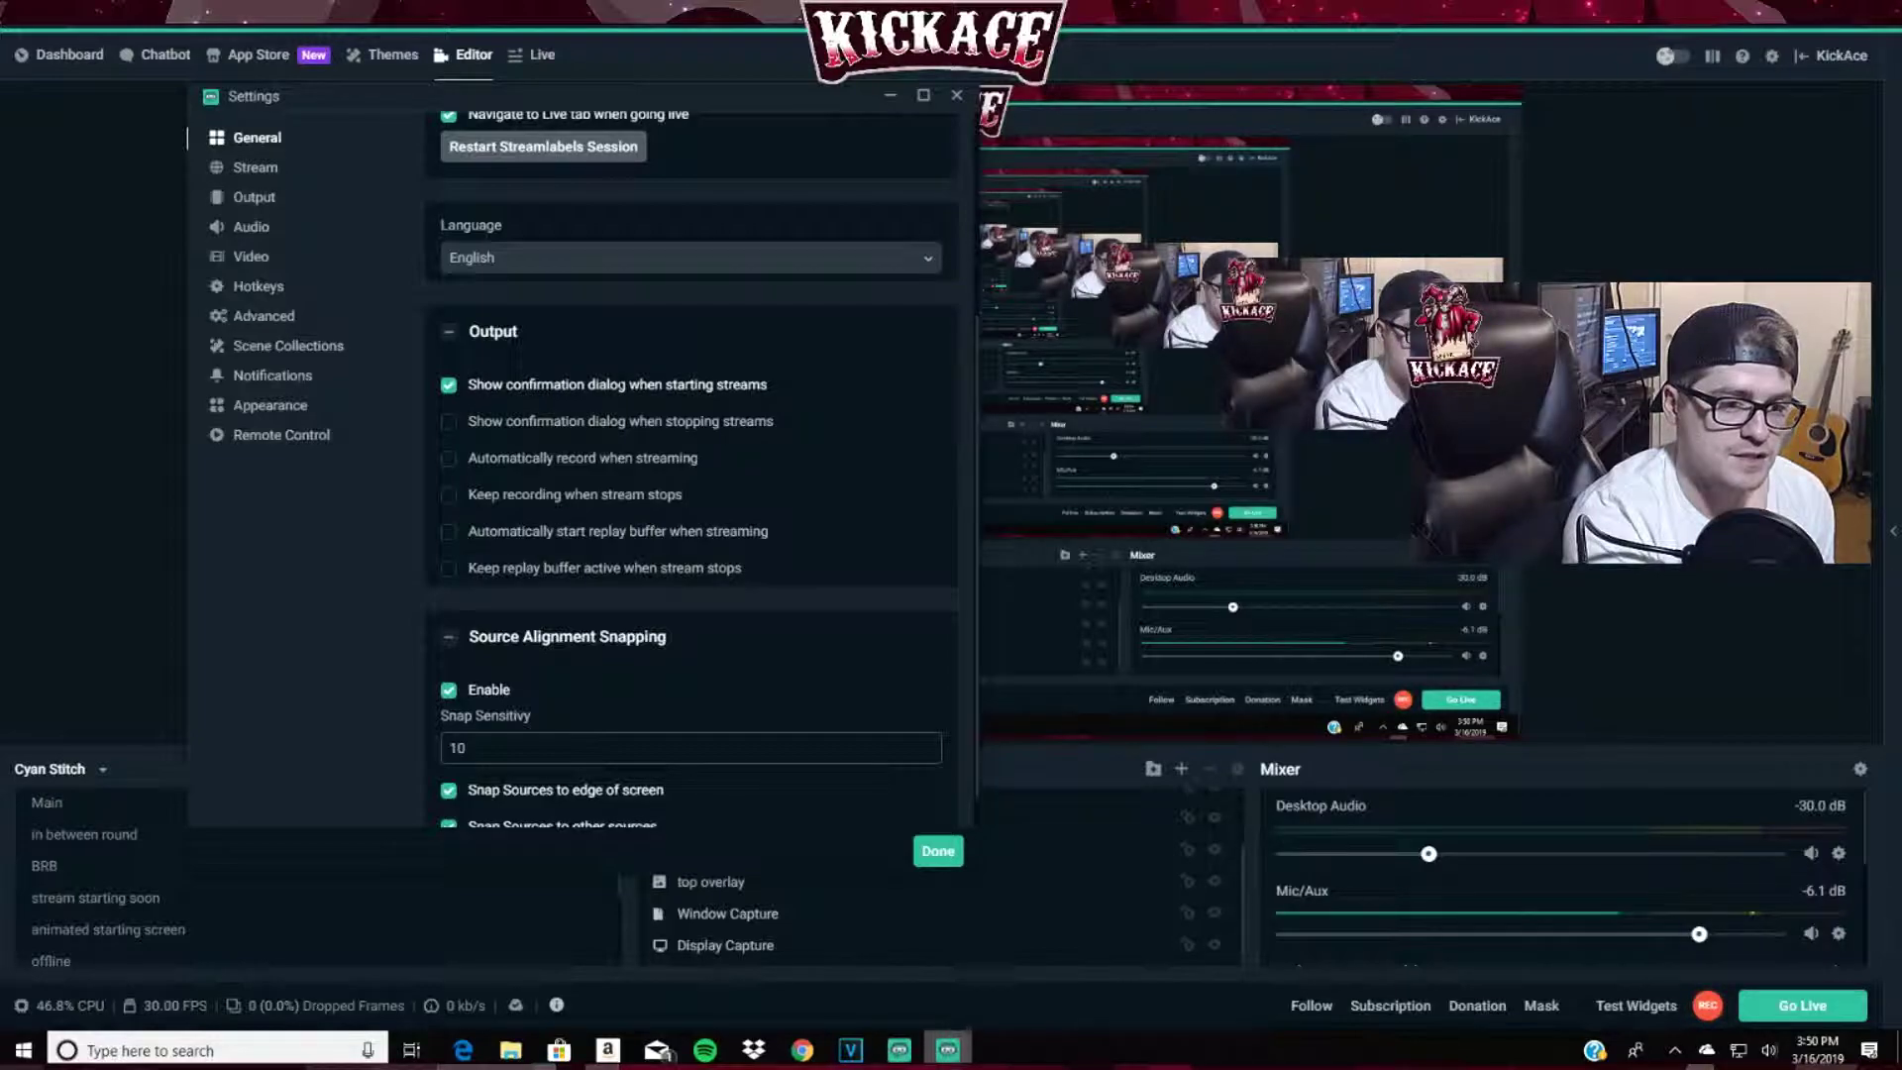
{"action": "left_click", "coordinate": [493, 386]}
{"action": "left_click", "coordinate": [452, 388]}
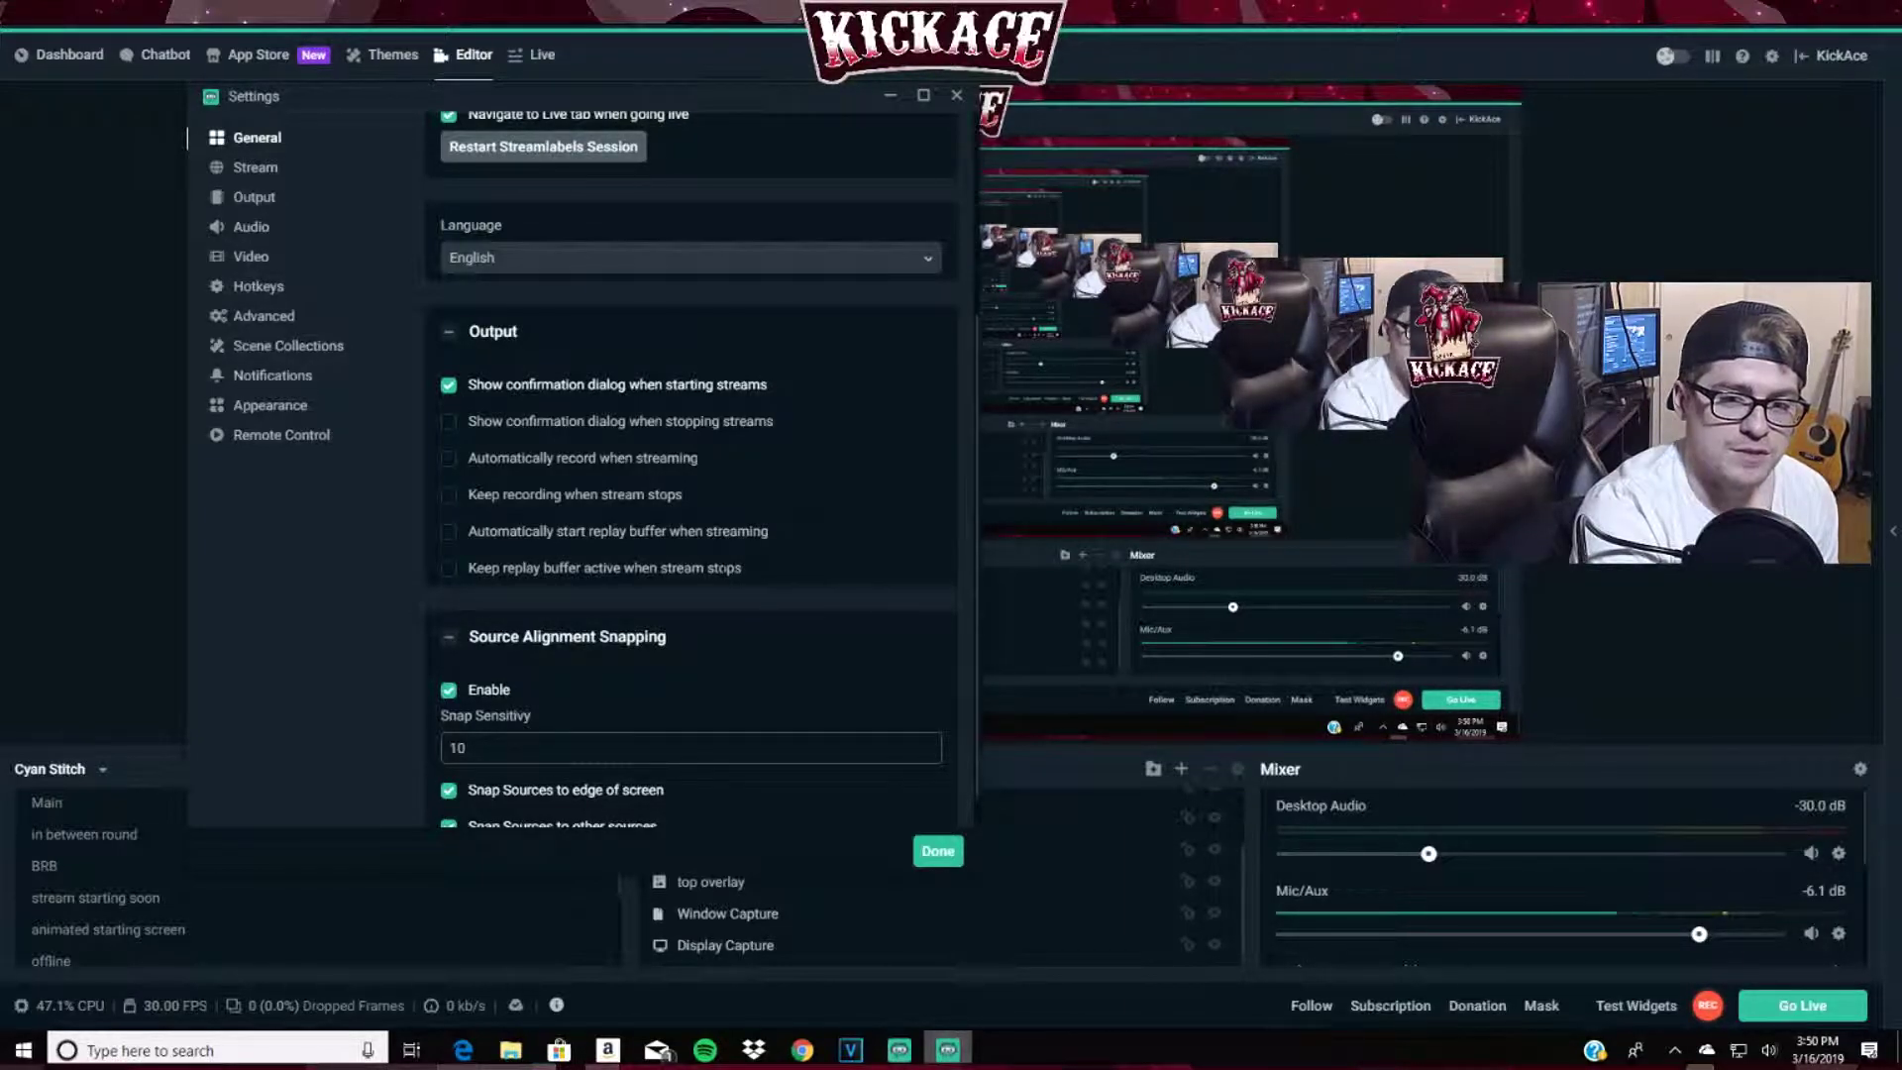
{"action": "scroll", "coordinate": [931, 444], "scroll_direction": "down", "scroll_amount": 1}
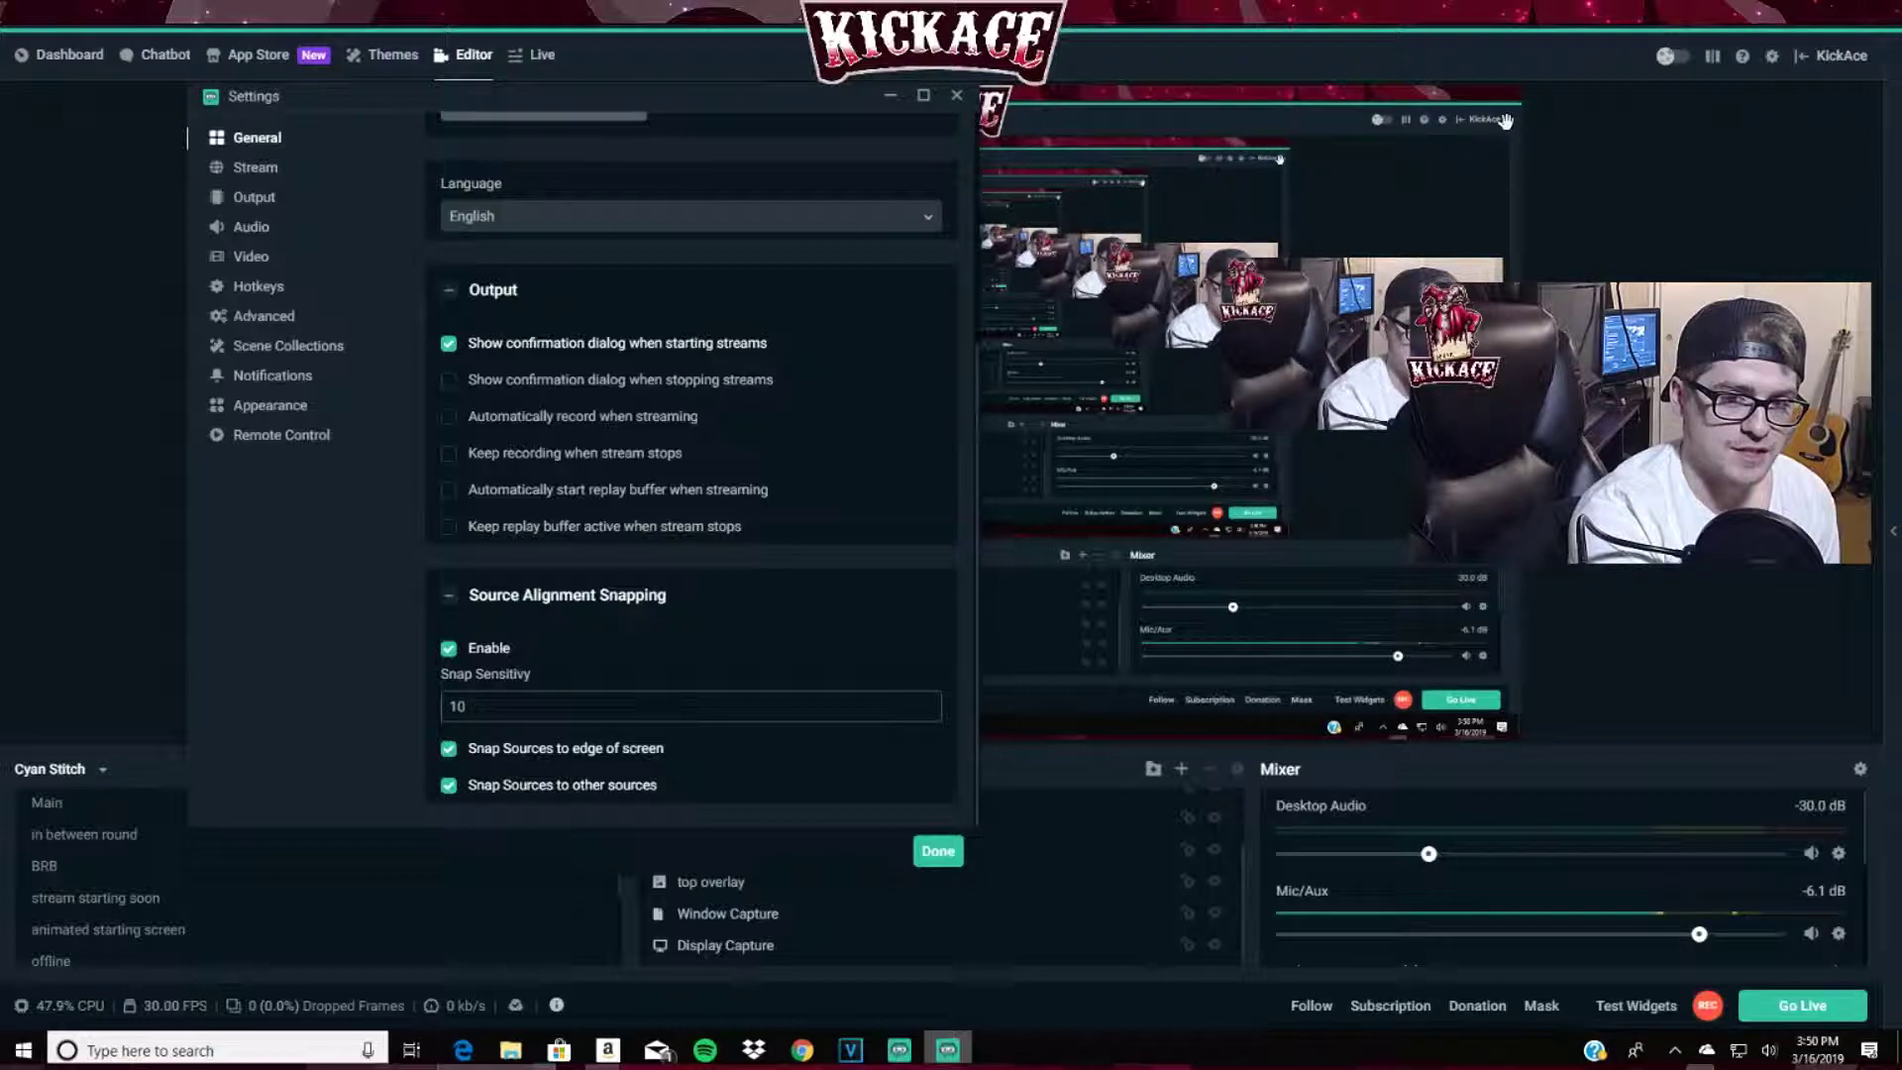
- In the Stream settings, choose Streaming Services as the stream type and Mixer.com - FTL as the service
{"action": "left_click", "coordinate": [256, 169]}
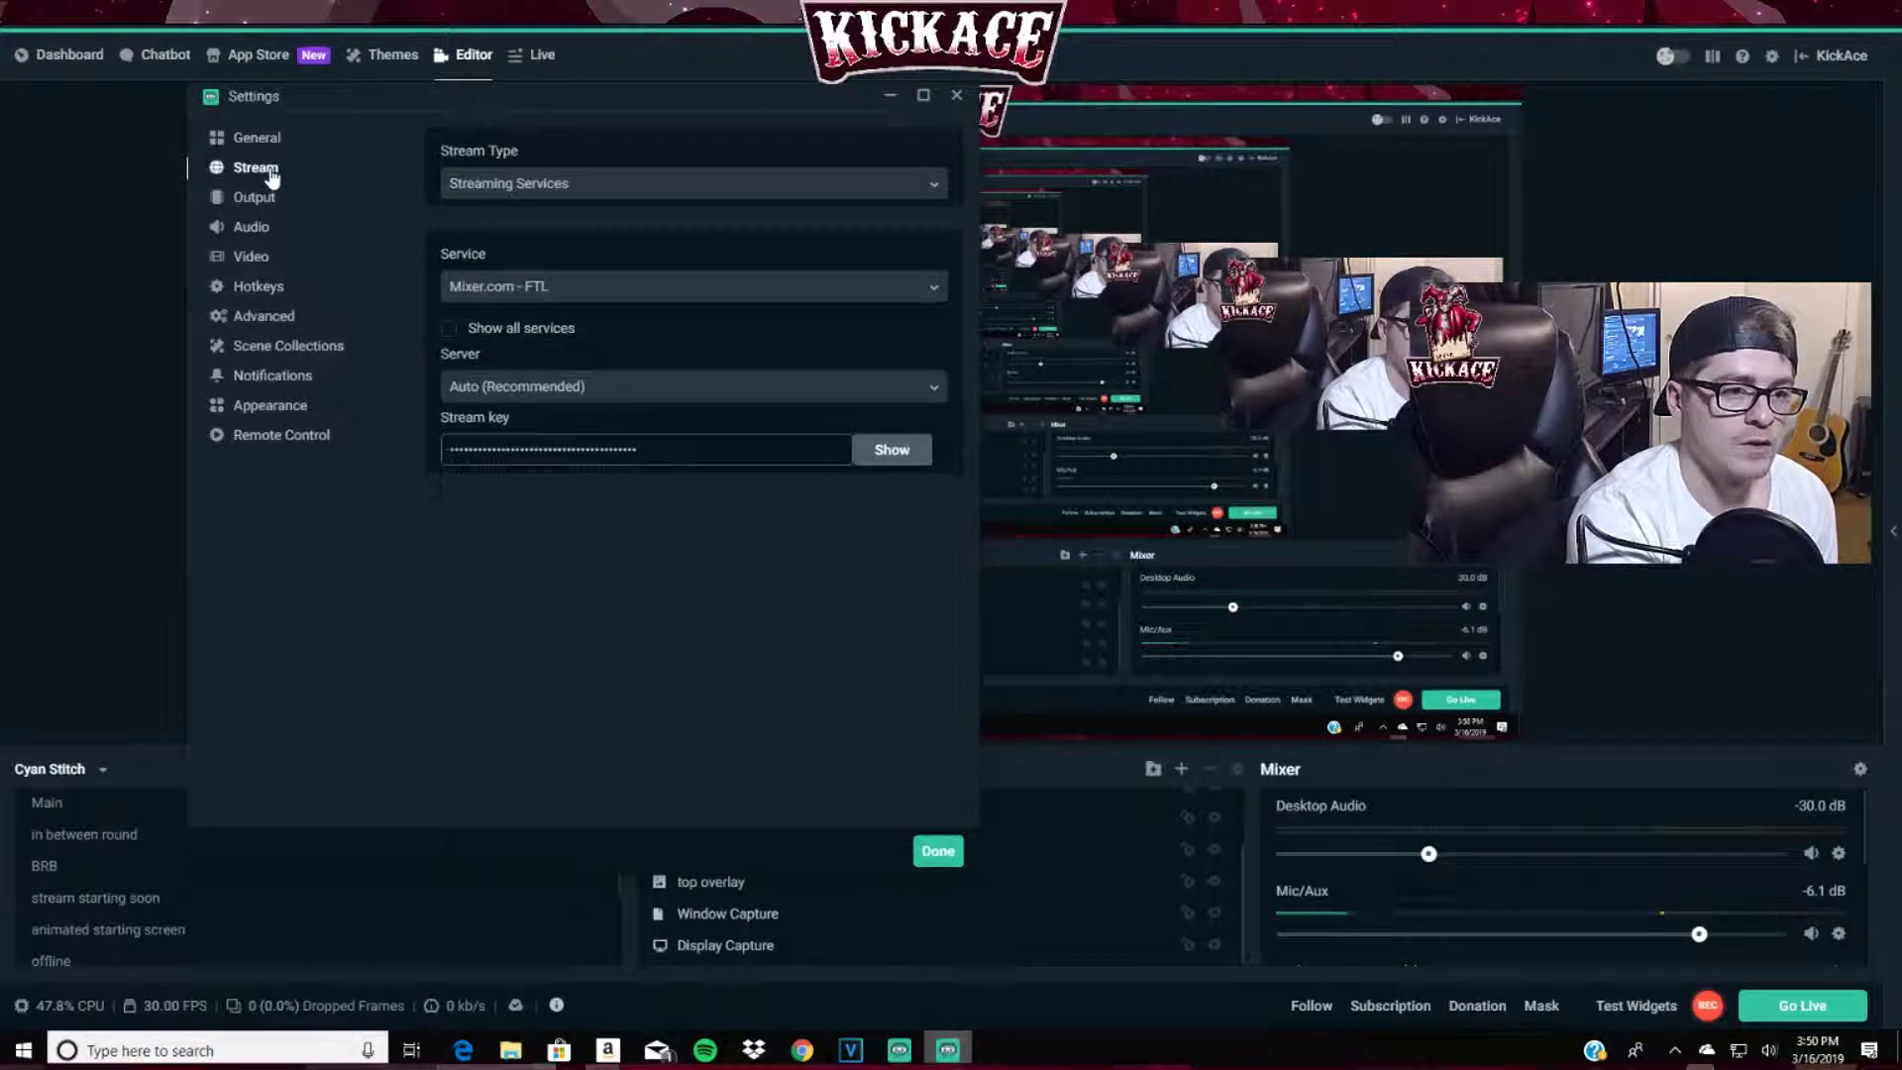
{"action": "left_click", "coordinate": [701, 194]}
{"action": "left_click", "coordinate": [649, 220]}
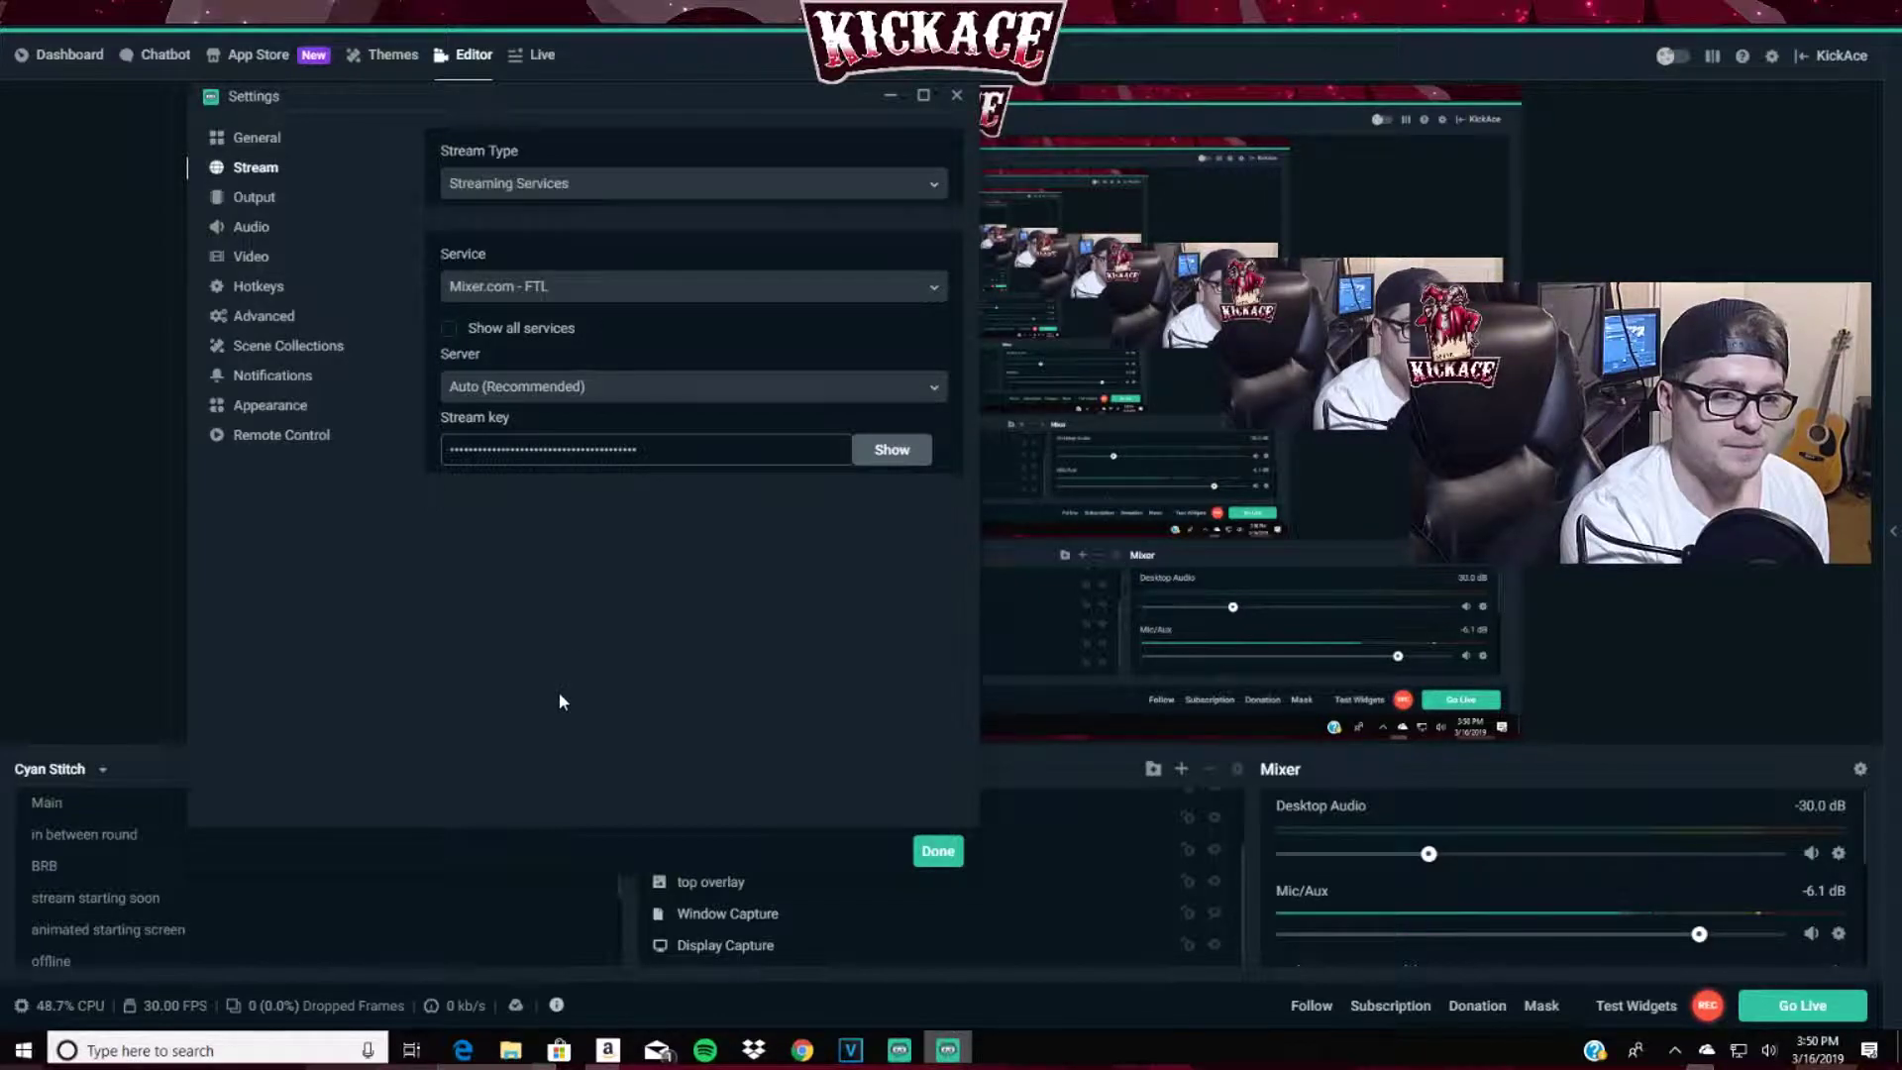
{"action": "left_click", "coordinate": [655, 297]}
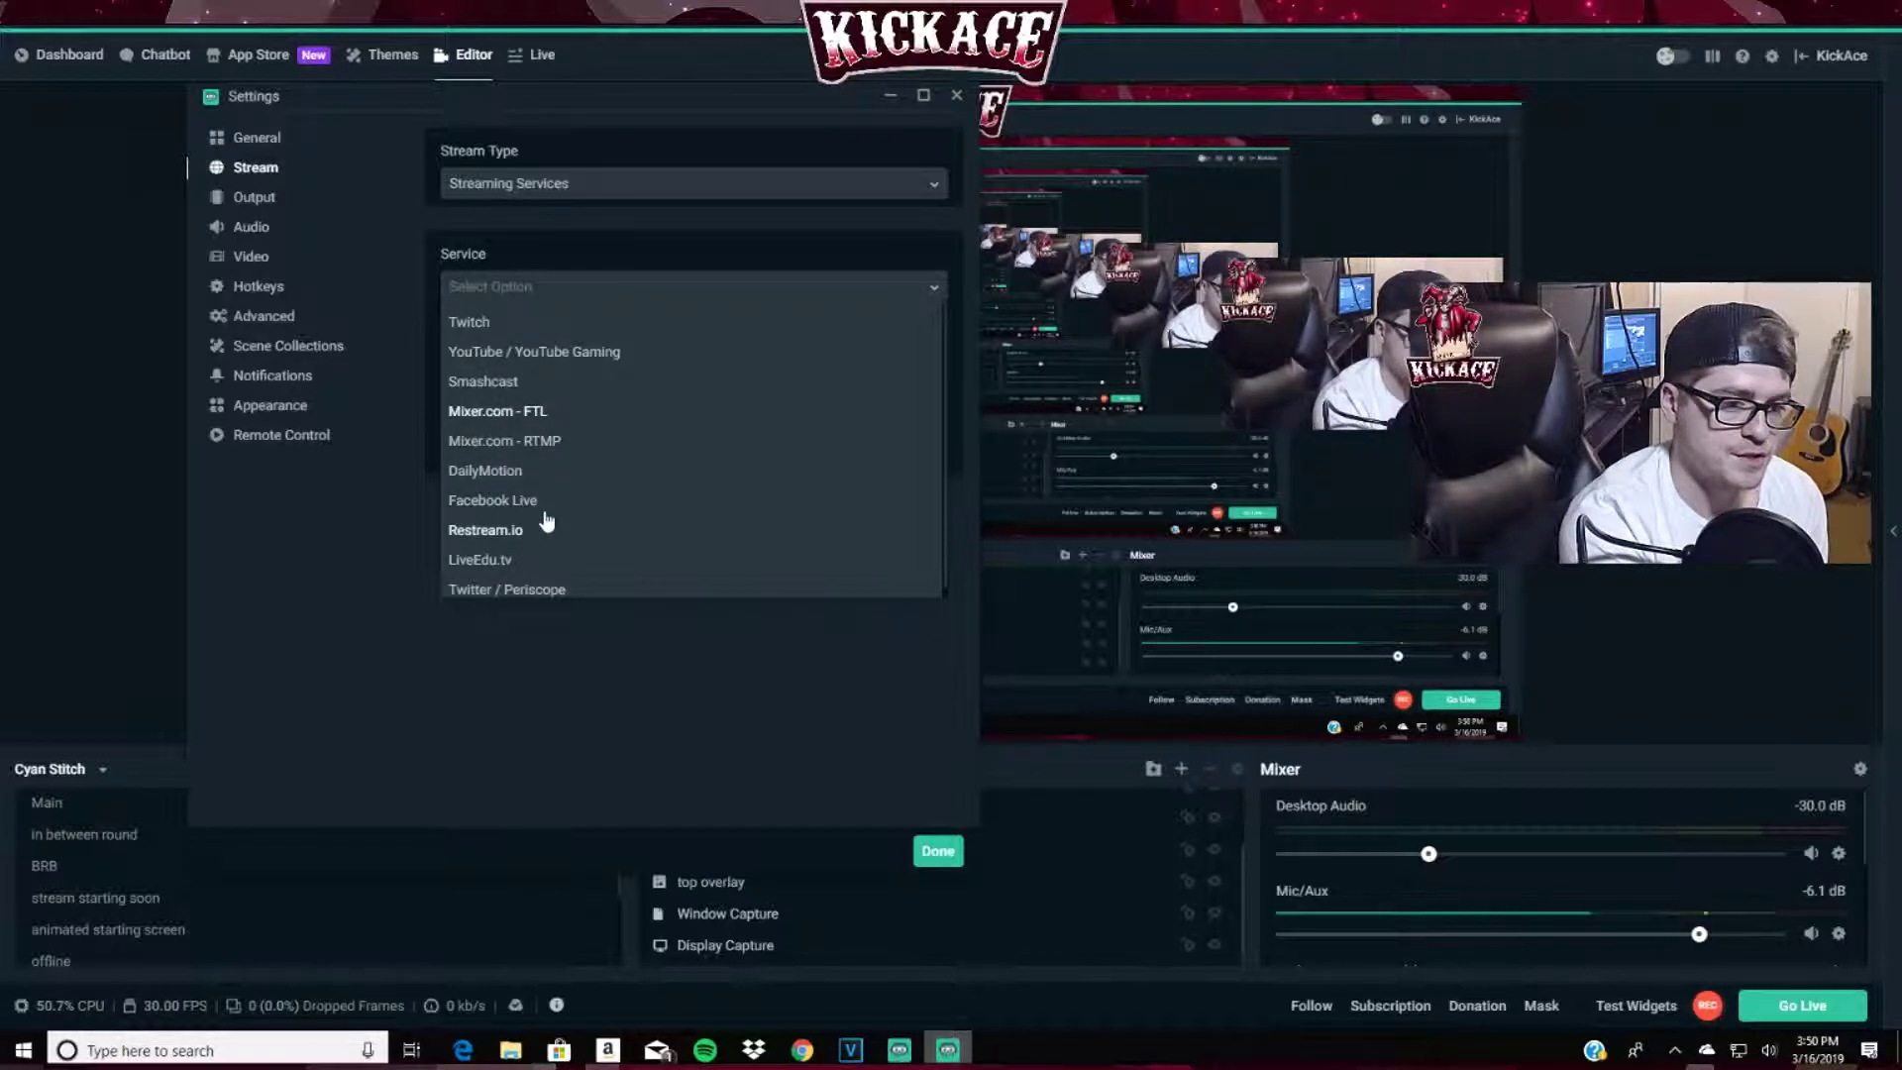
{"action": "scroll", "coordinate": [555, 530], "scroll_direction": "down", "scroll_amount": 1}
{"action": "left_click", "coordinate": [557, 403]}
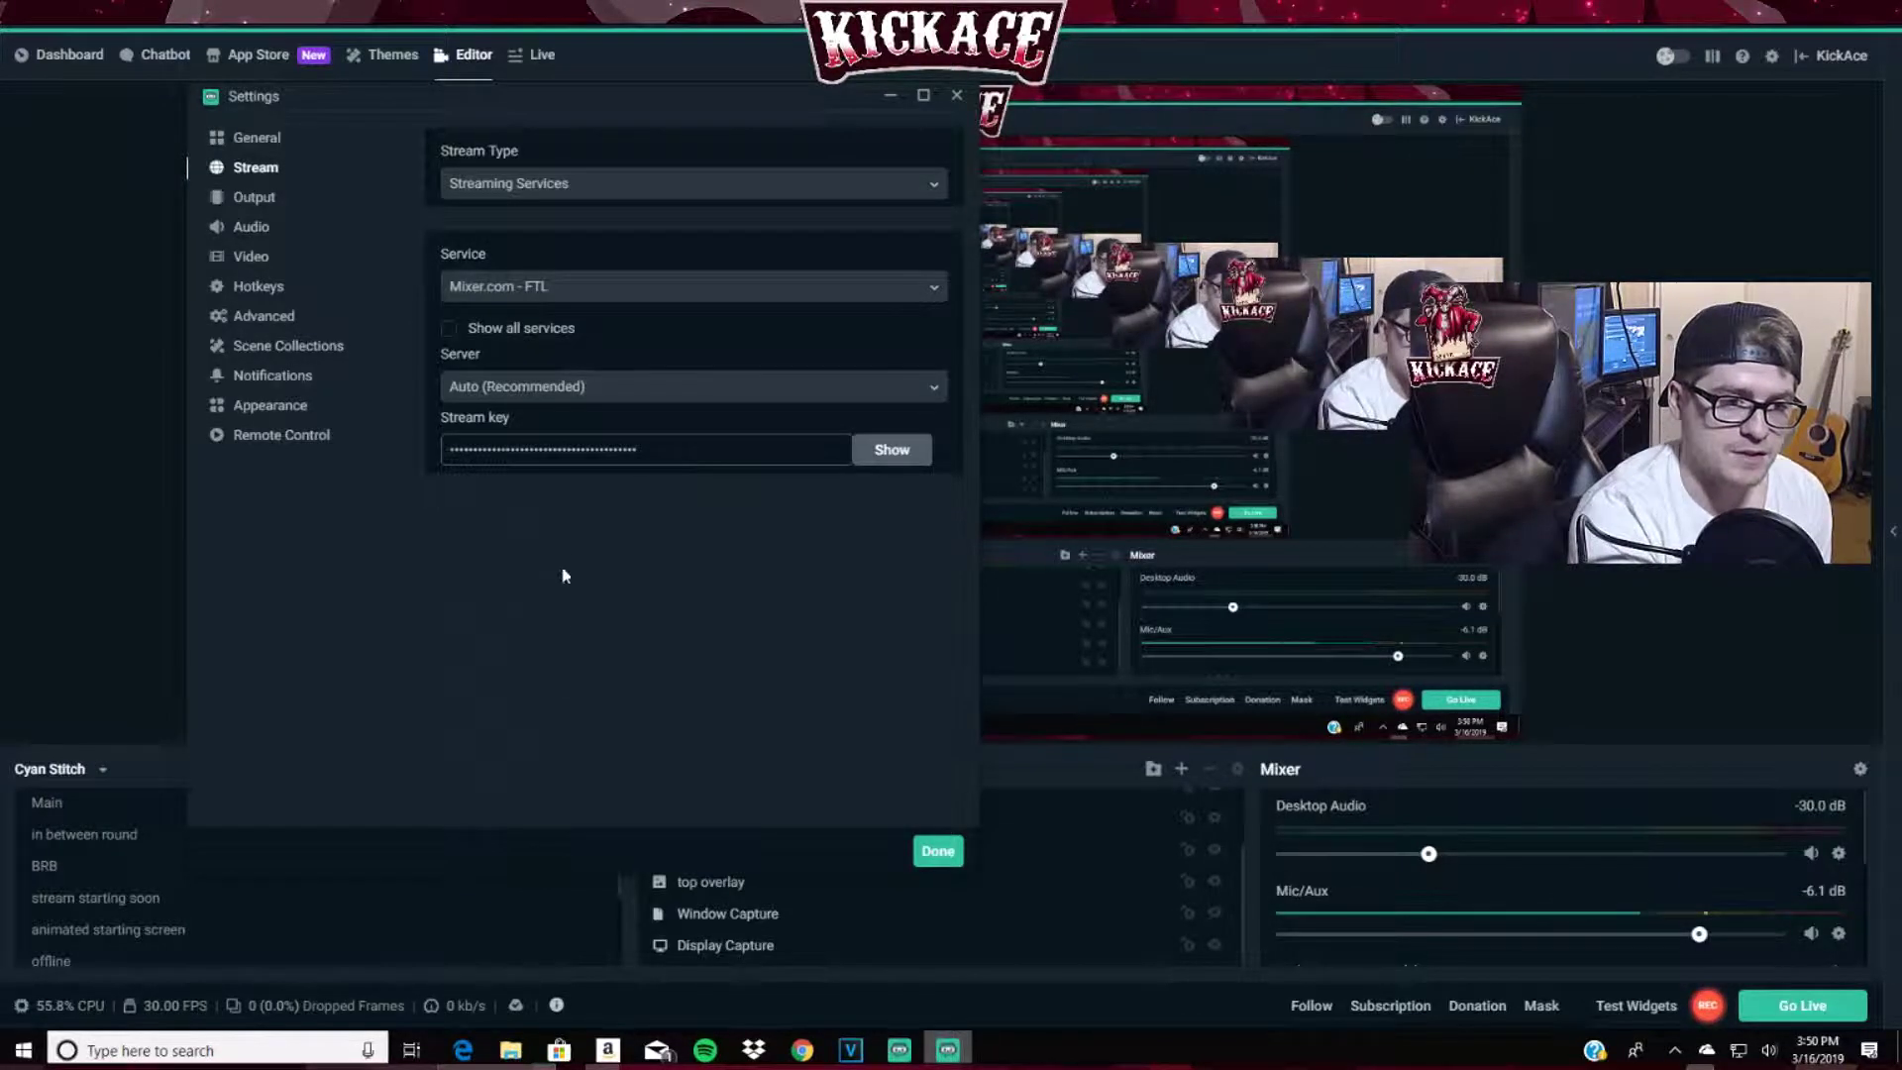
- Check the available servers for the streaming service and enable Show all services
{"action": "left_click", "coordinate": [565, 396]}
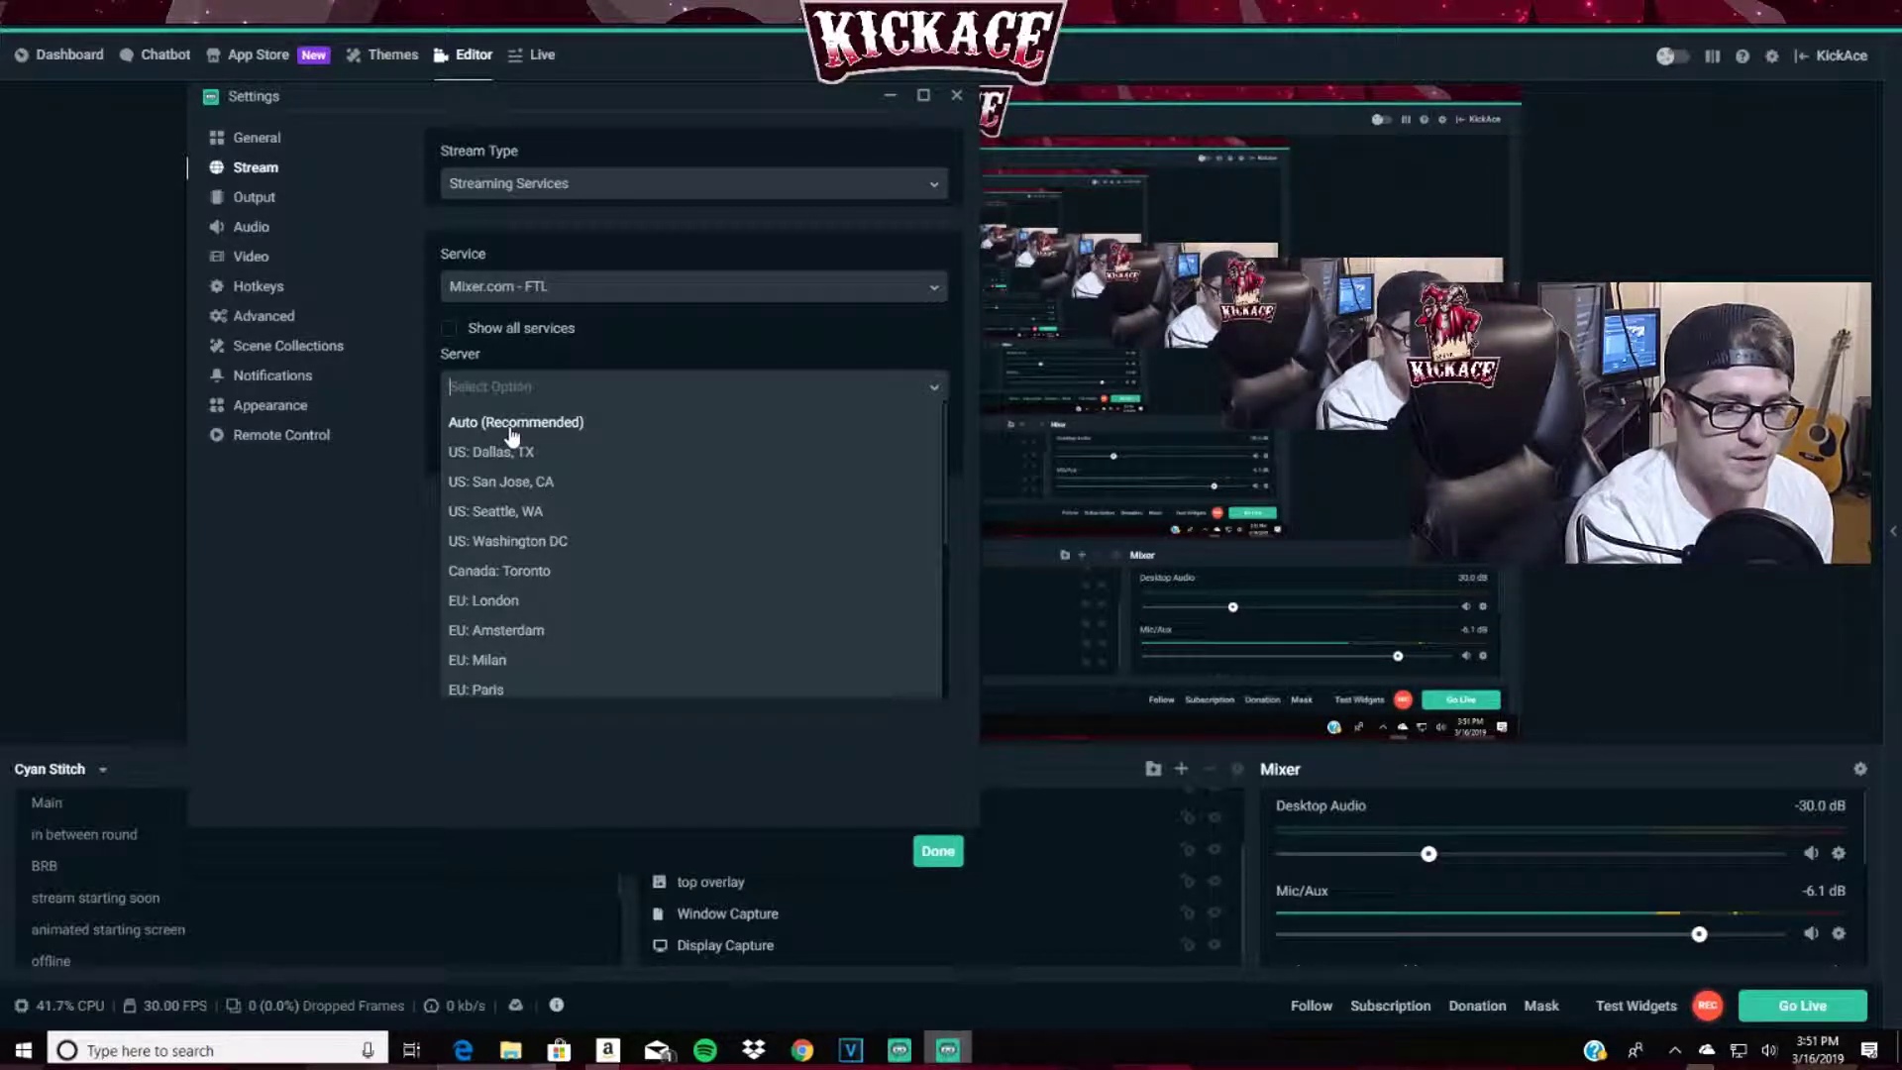
{"action": "left_click", "coordinate": [265, 648]}
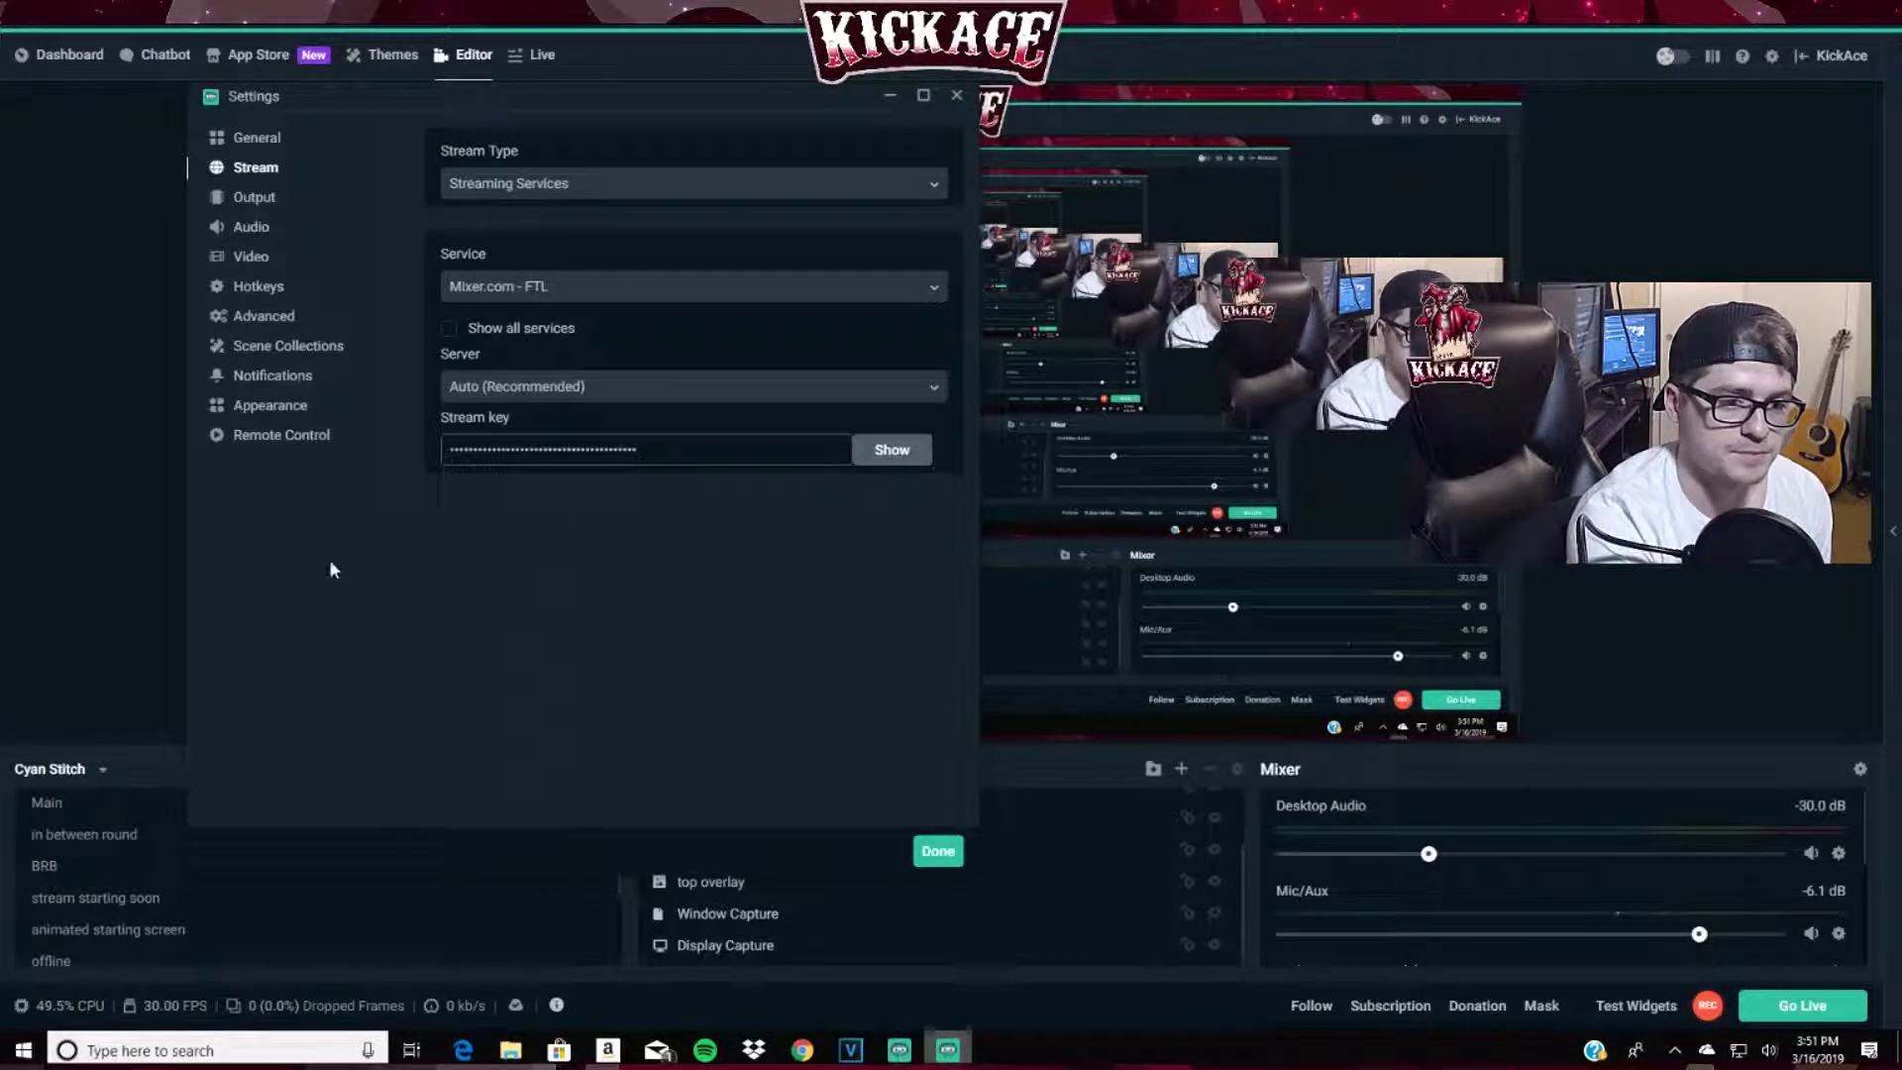
{"action": "left_click_drag", "start_coordinate": [728, 454], "coordinate": [370, 448]}
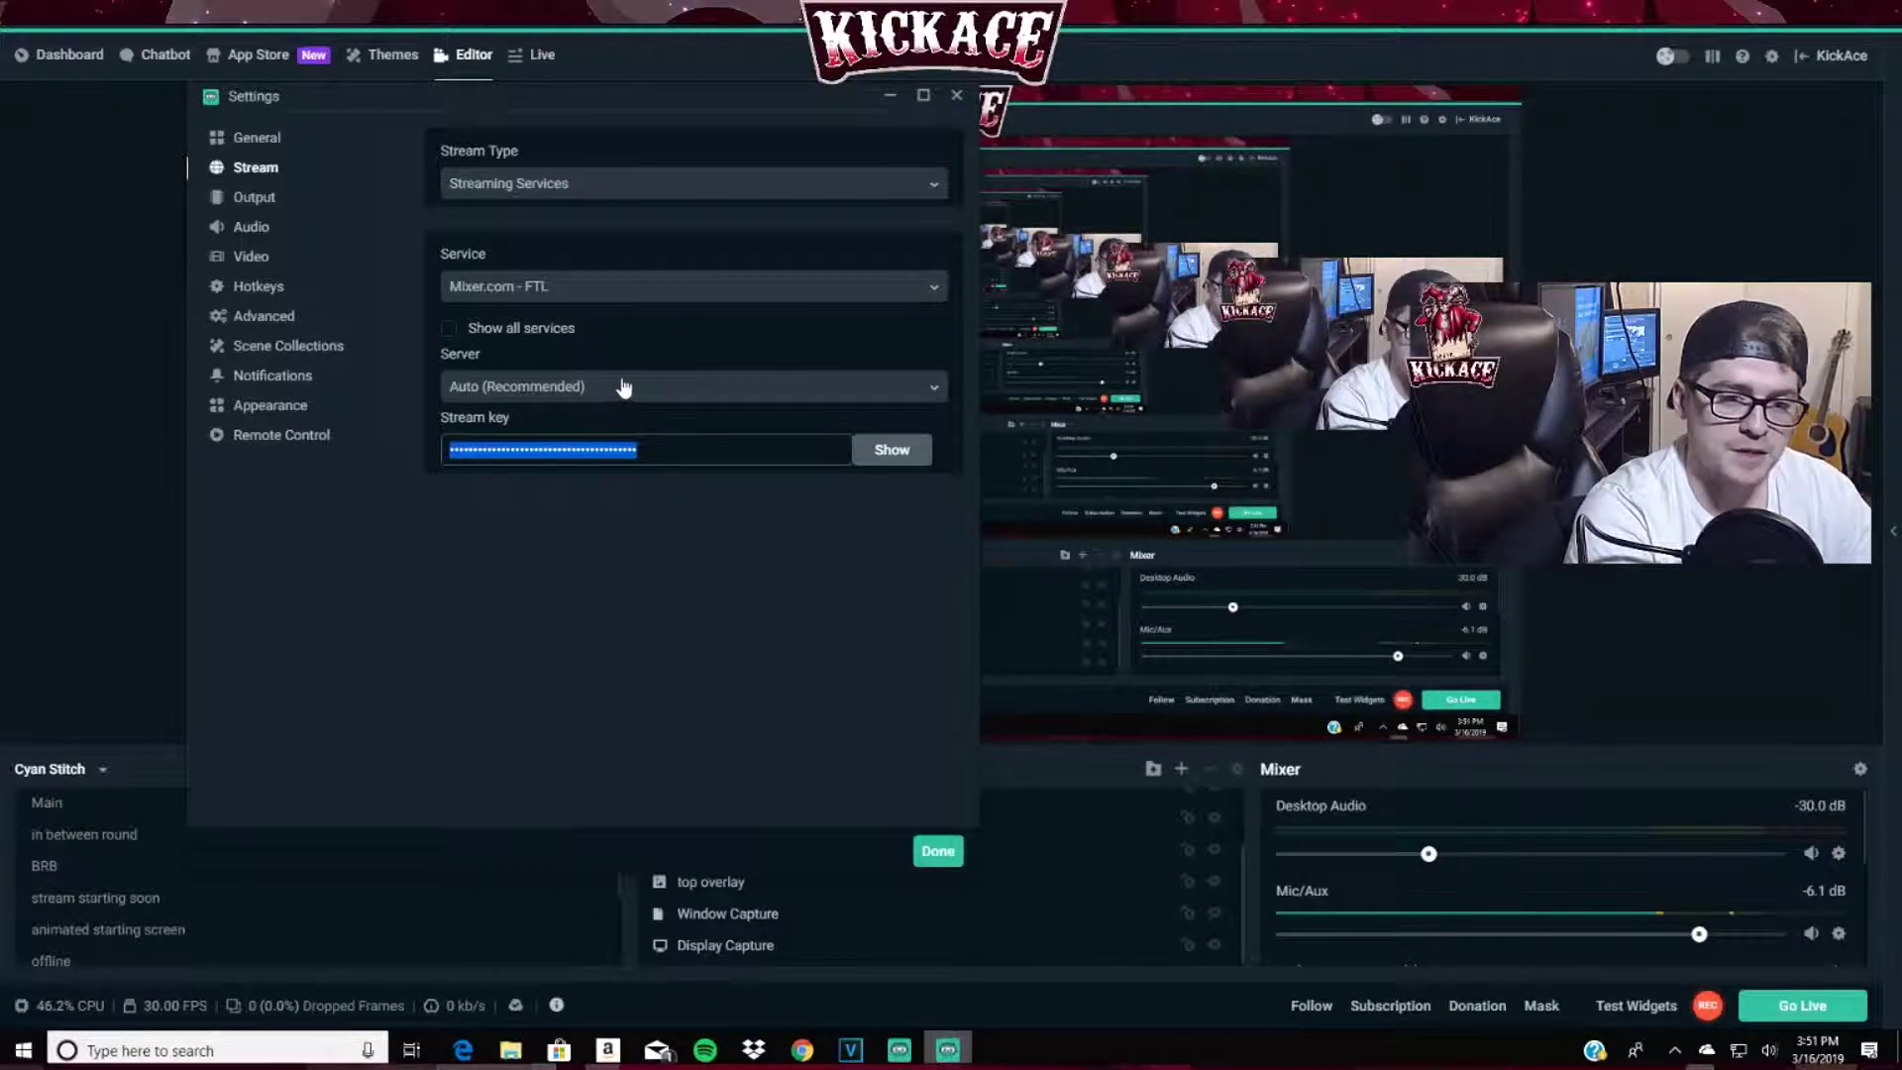
{"action": "left_click", "coordinate": [624, 325]}
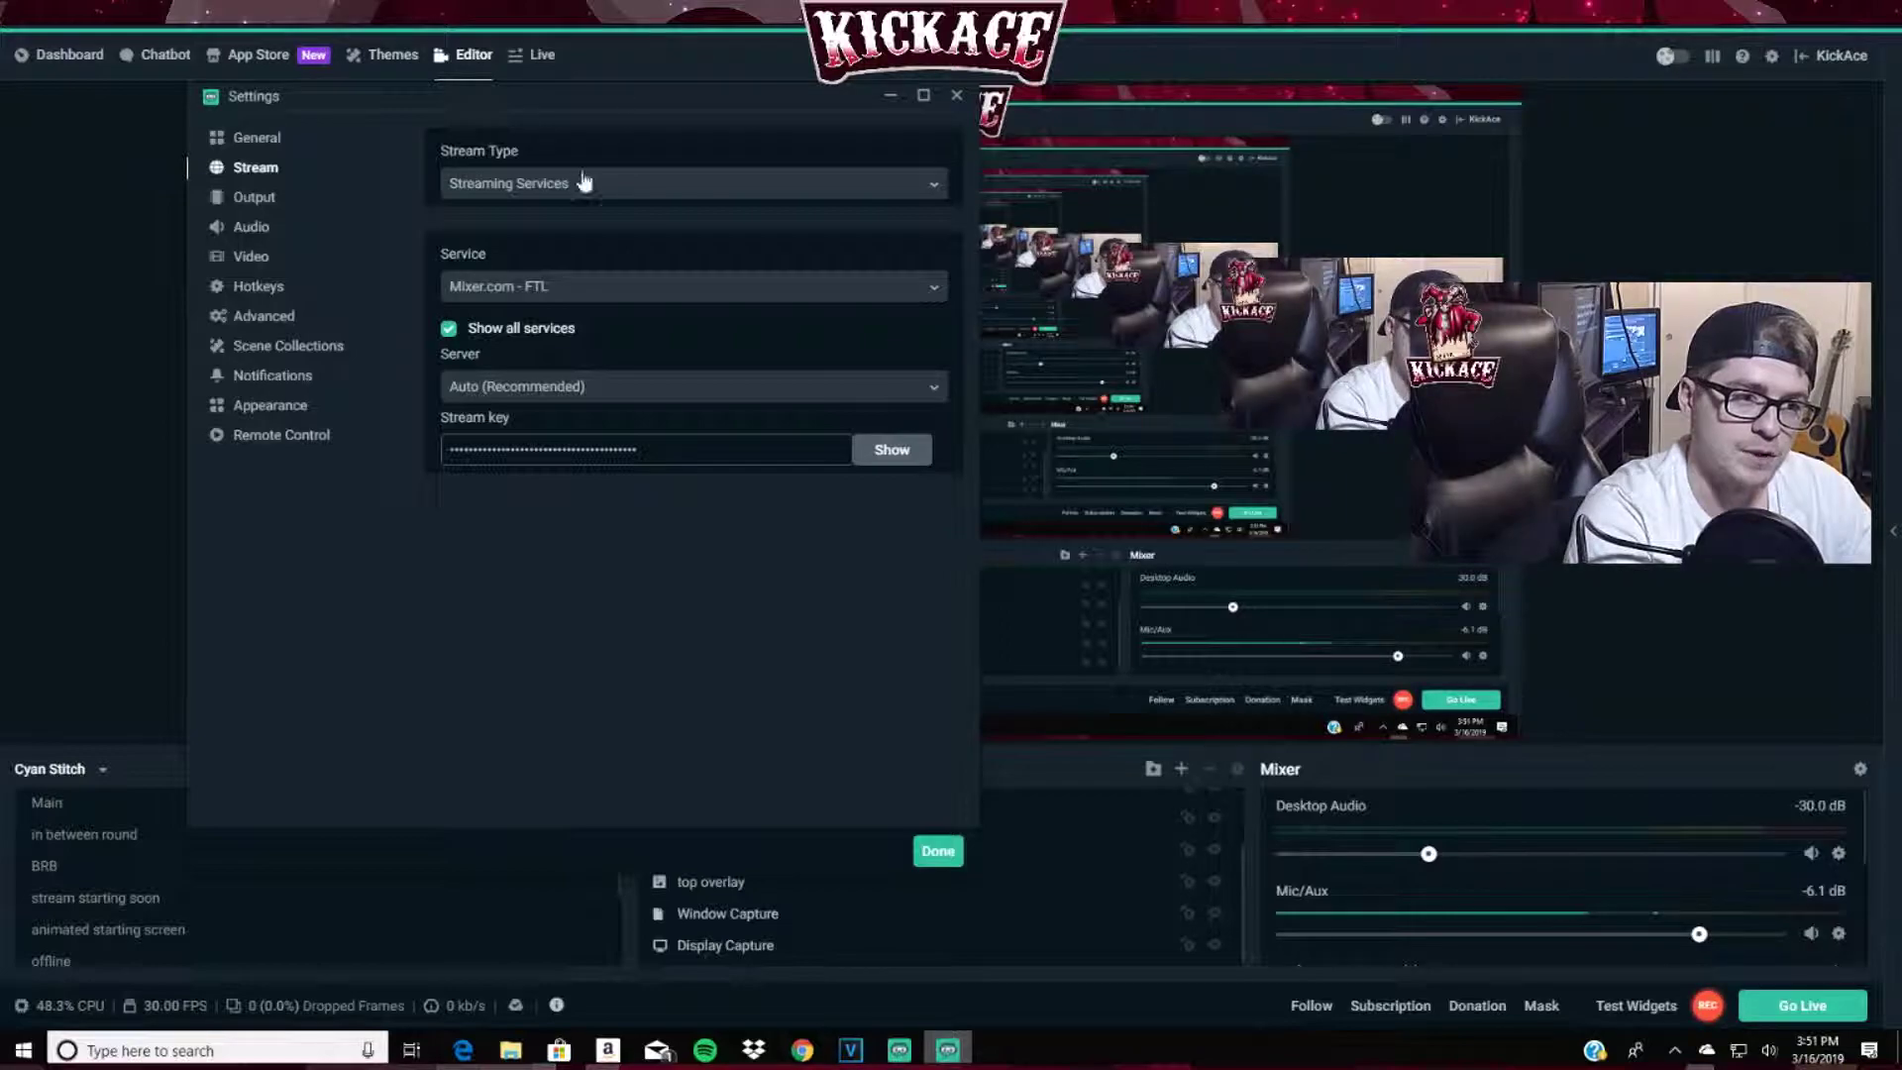
- Switch the output mode to Simple in the Output settings and look over its streaming options
{"action": "left_click", "coordinate": [270, 201]}
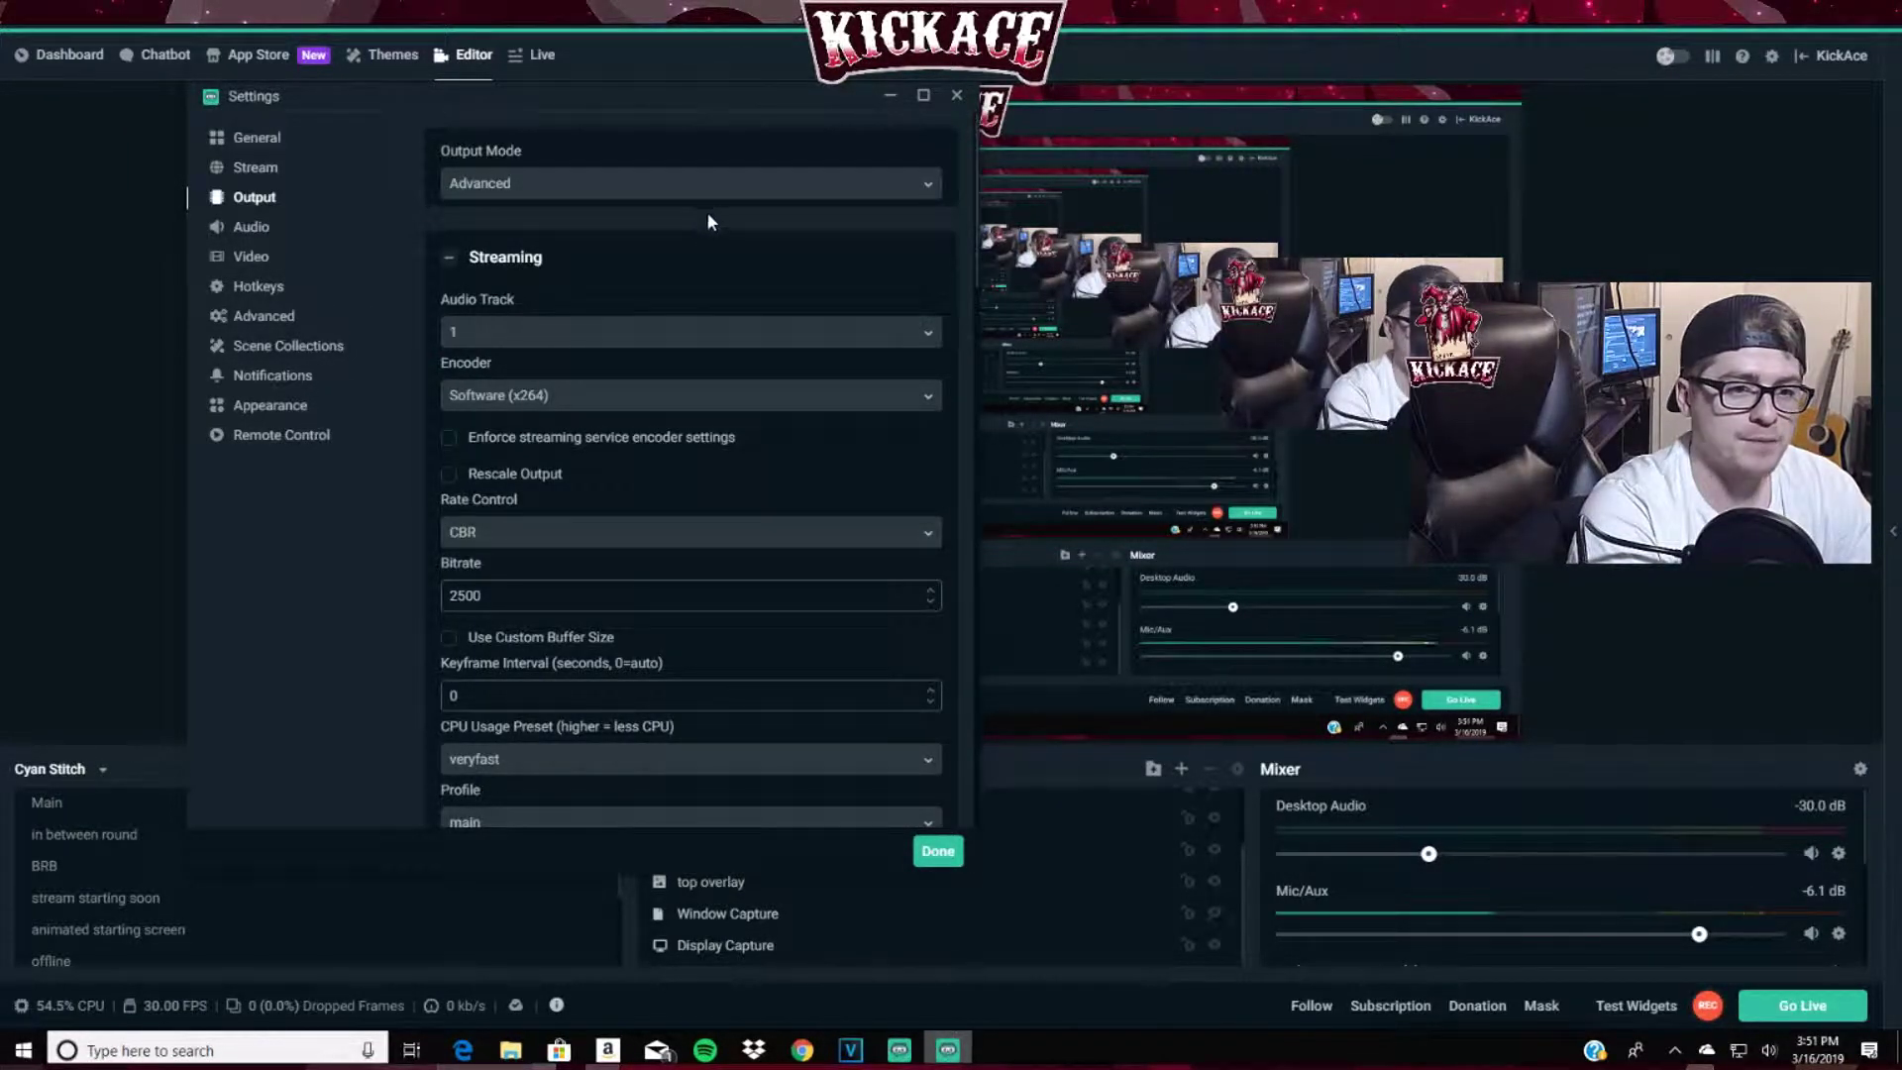
{"action": "left_click", "coordinate": [734, 188]}
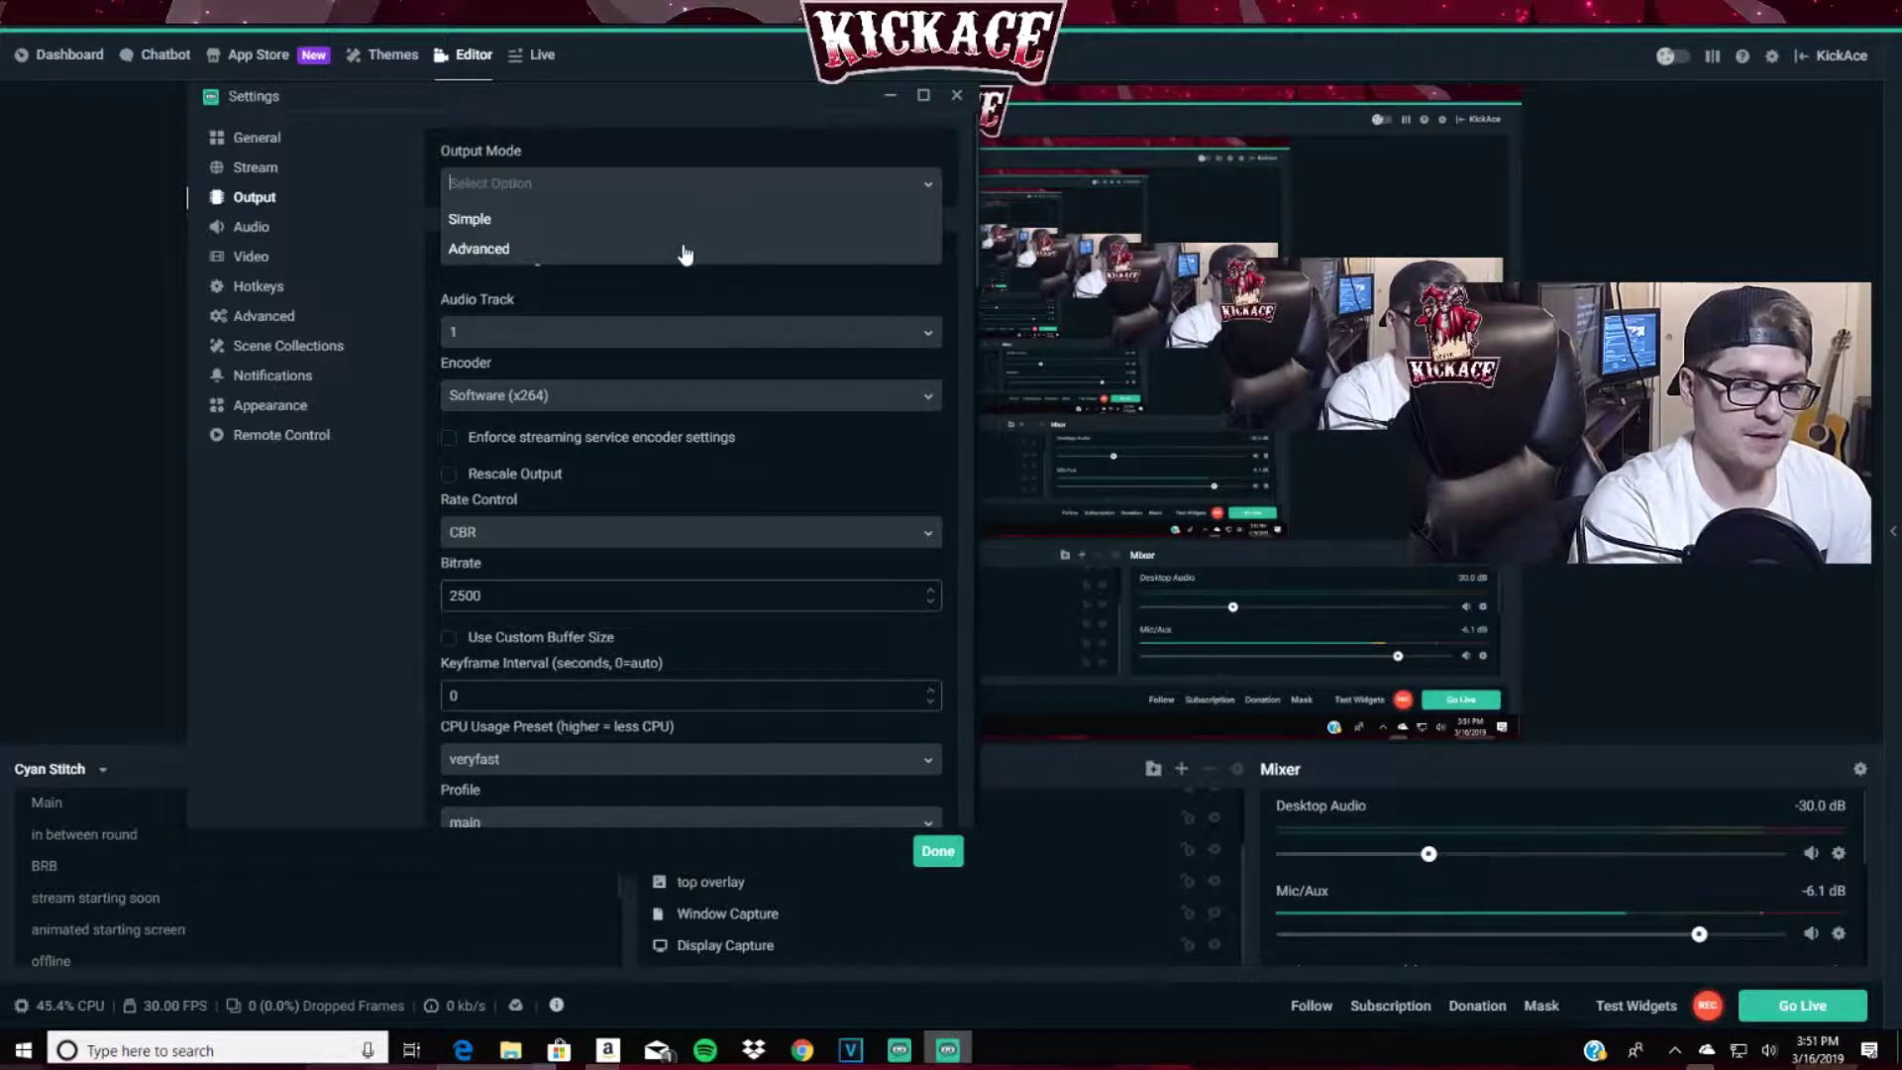
{"action": "left_click", "coordinate": [572, 222]}
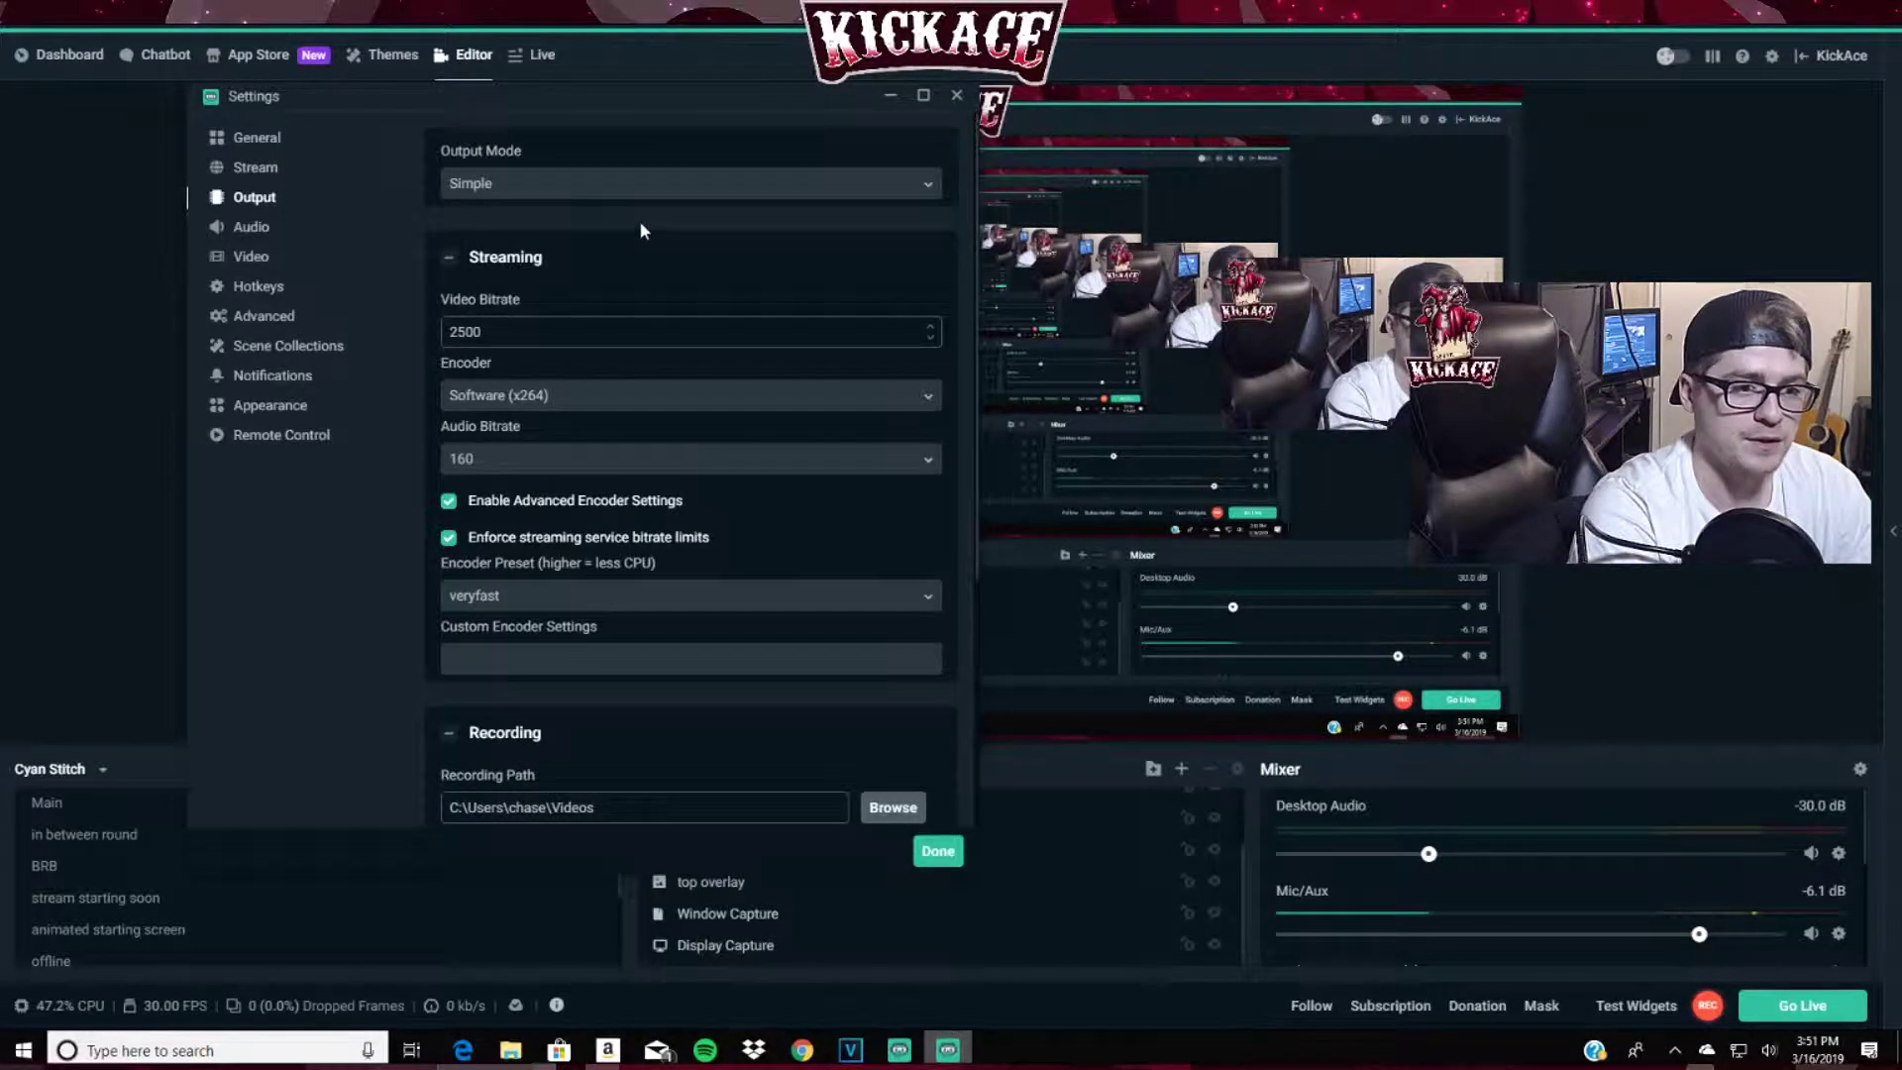
{"action": "scroll", "coordinate": [639, 224], "scroll_direction": "down", "scroll_amount": 1}
{"action": "scroll", "coordinate": [641, 367], "scroll_direction": "up", "scroll_amount": 1}
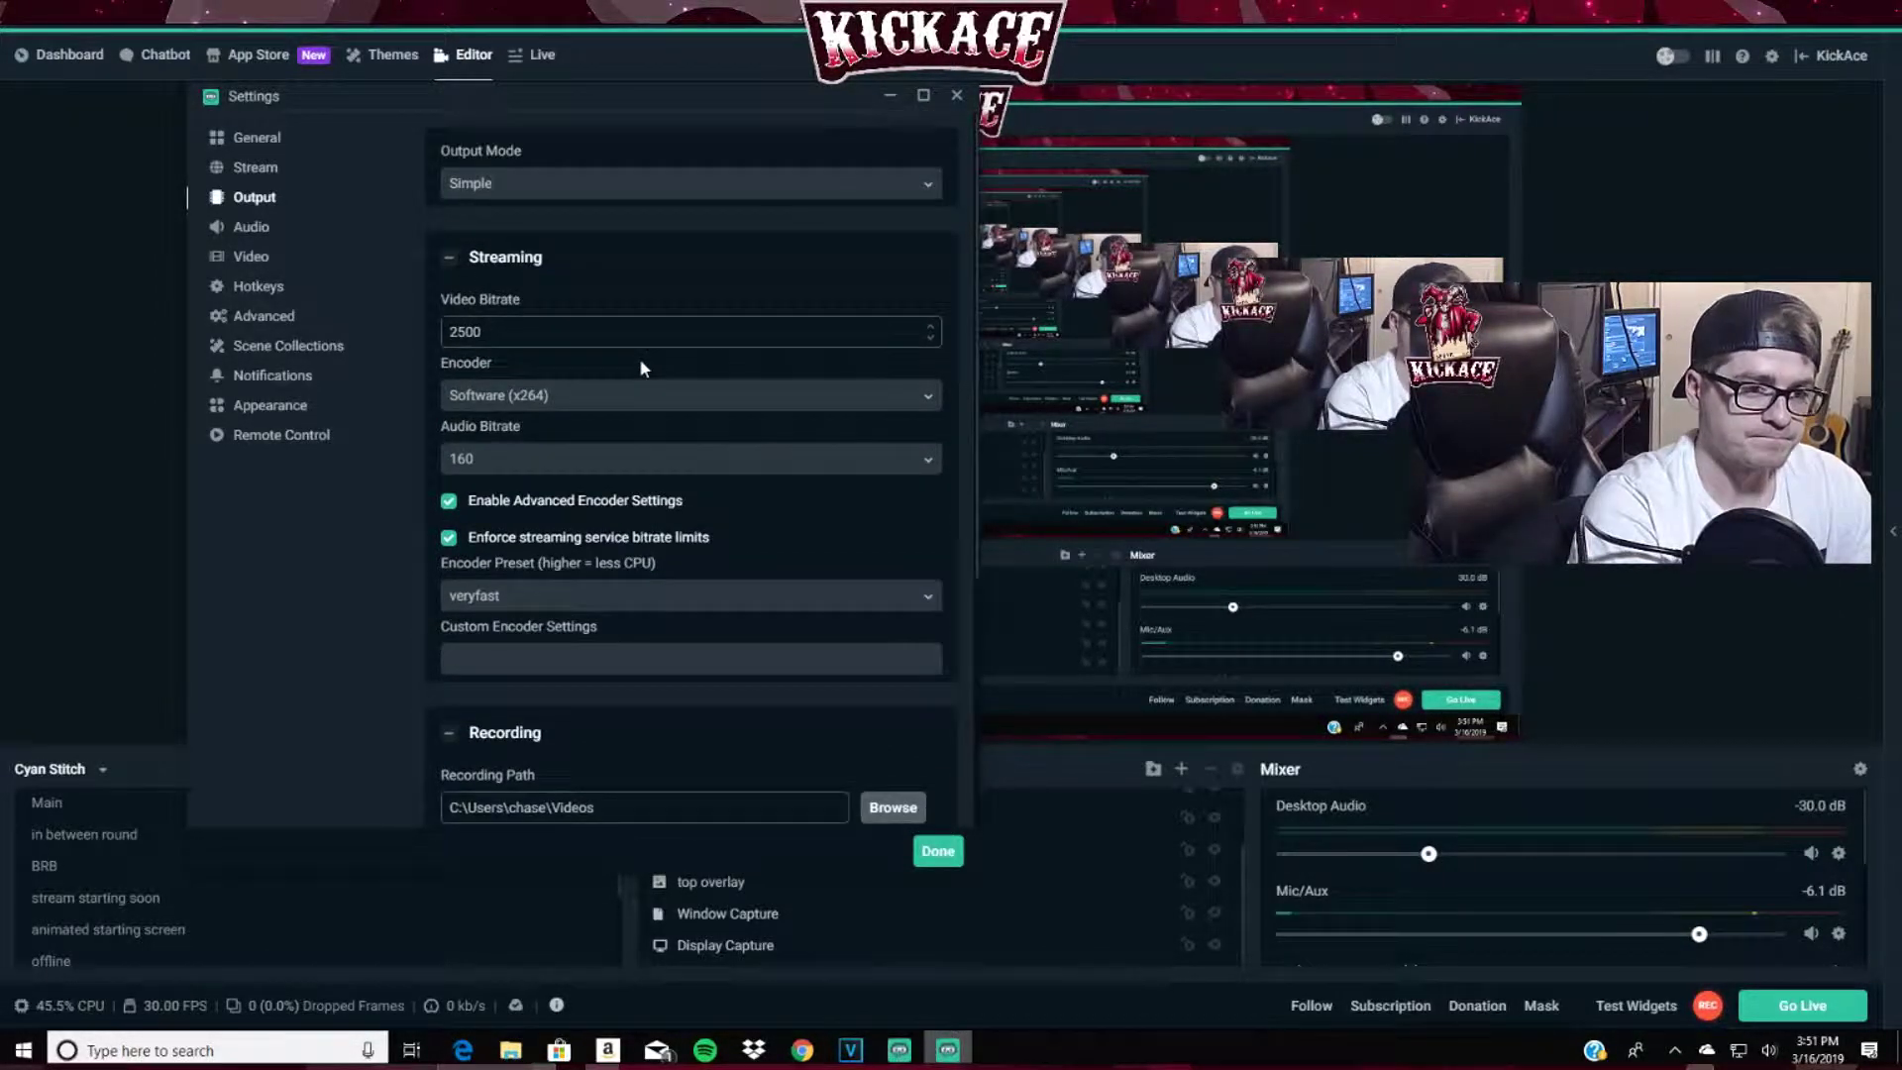
- Set the output mode to Advanced in the Output settings
{"action": "left_click", "coordinate": [616, 197]}
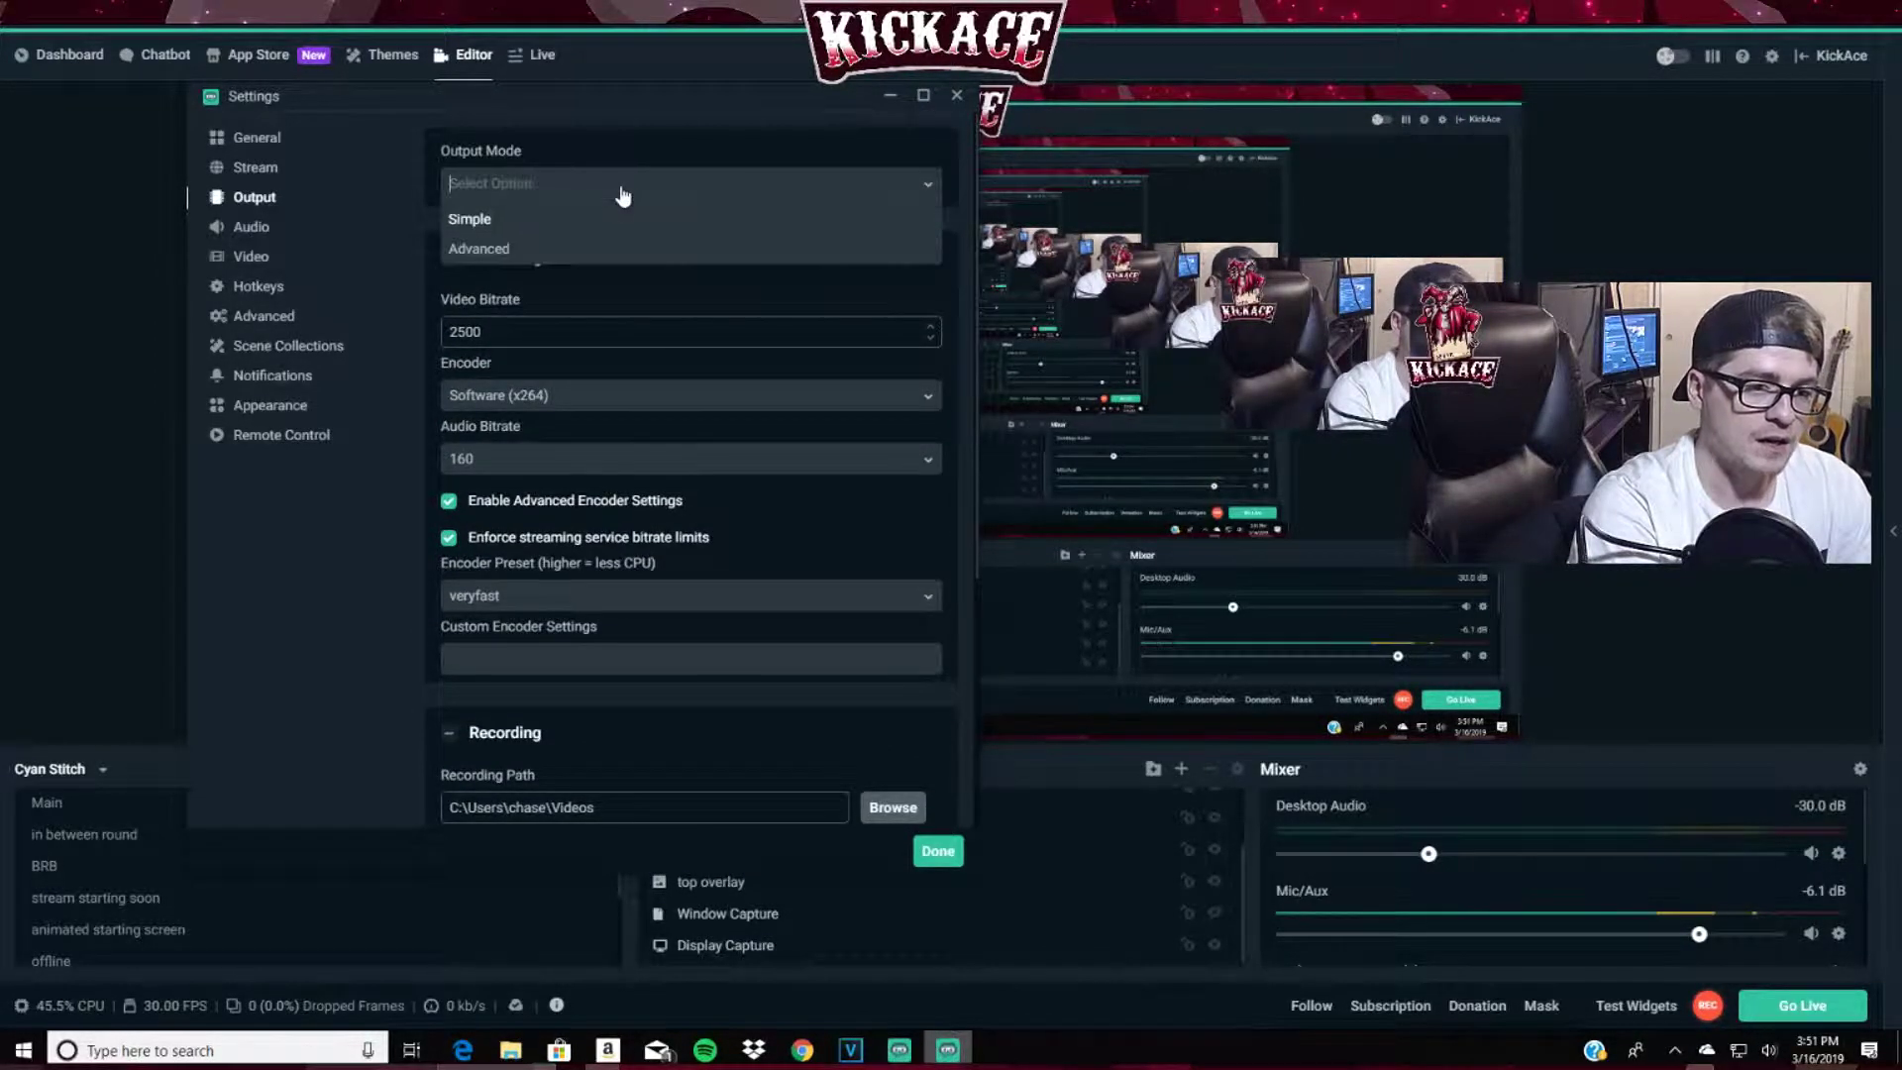
{"action": "left_click", "coordinate": [560, 247]}
{"action": "scroll", "coordinate": [585, 233], "scroll_direction": "down", "scroll_amount": 2}
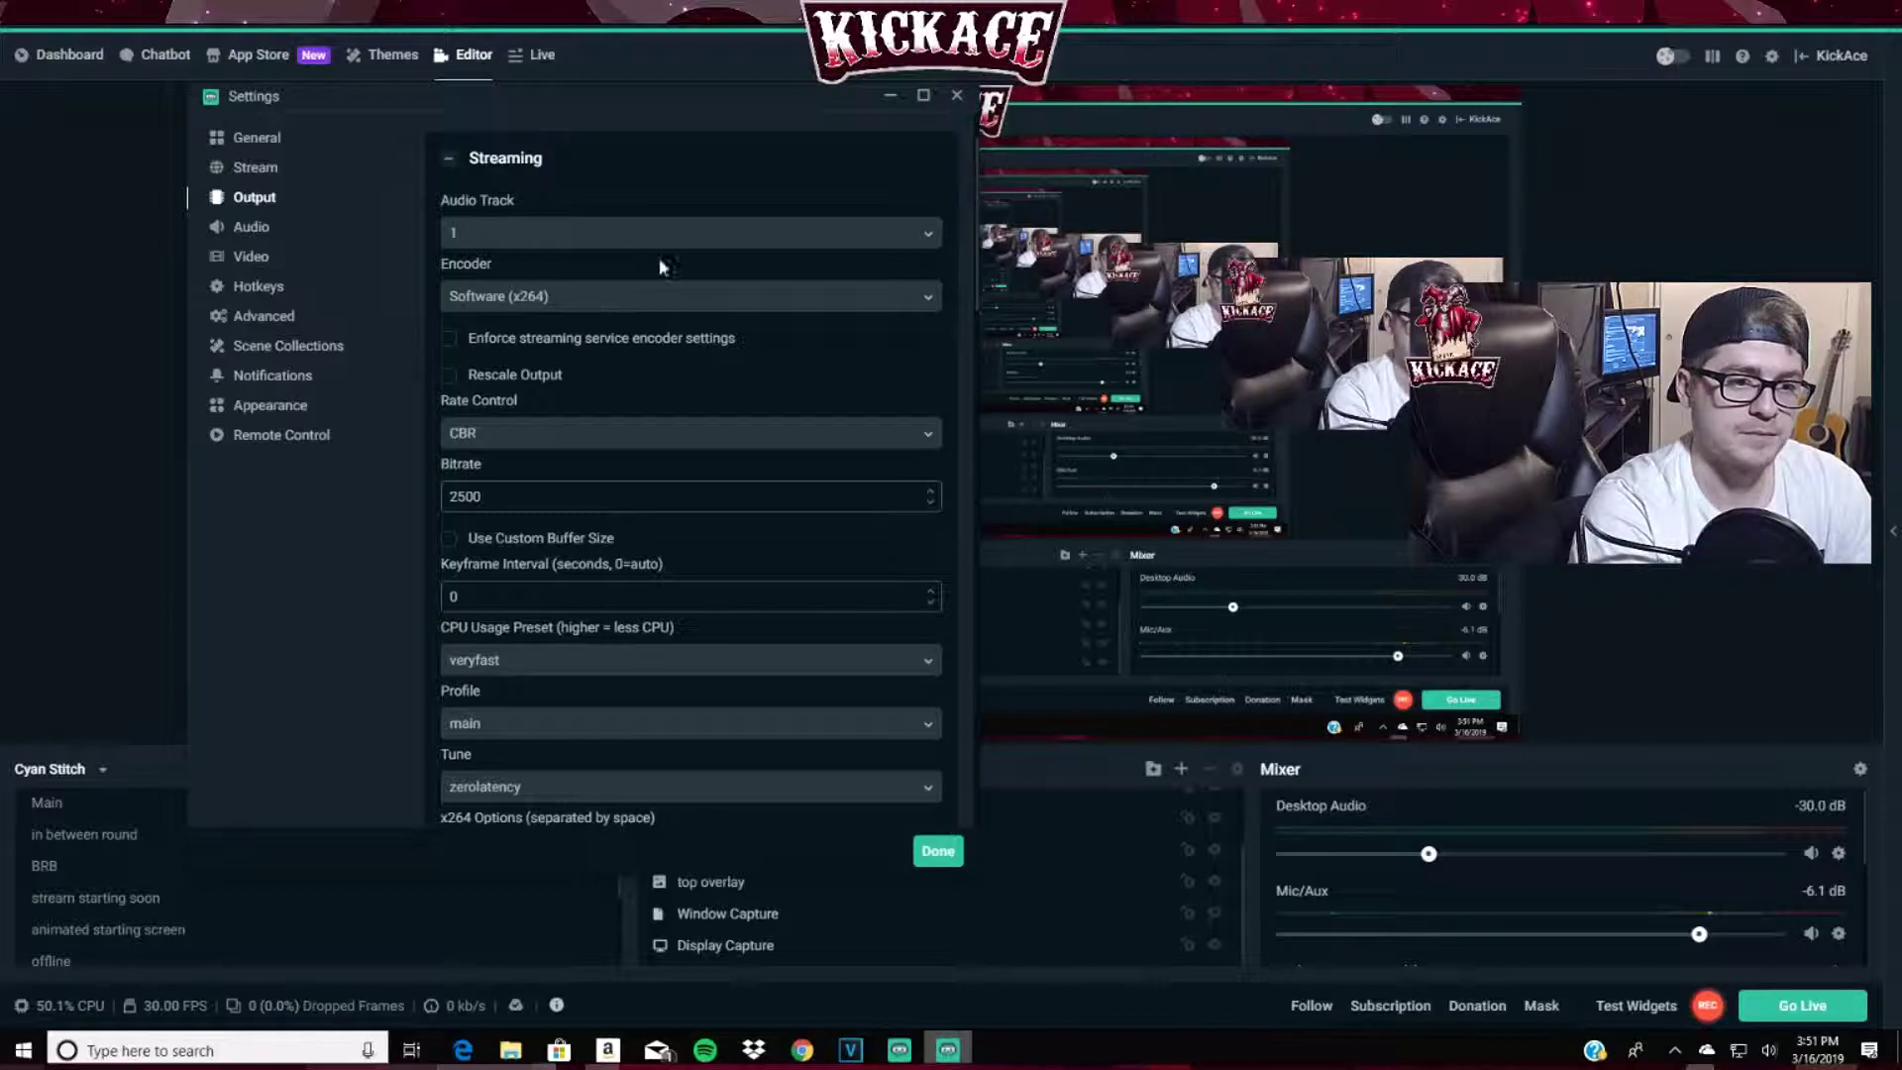
{"action": "scroll", "coordinate": [622, 287], "scroll_direction": "up", "scroll_amount": 1}
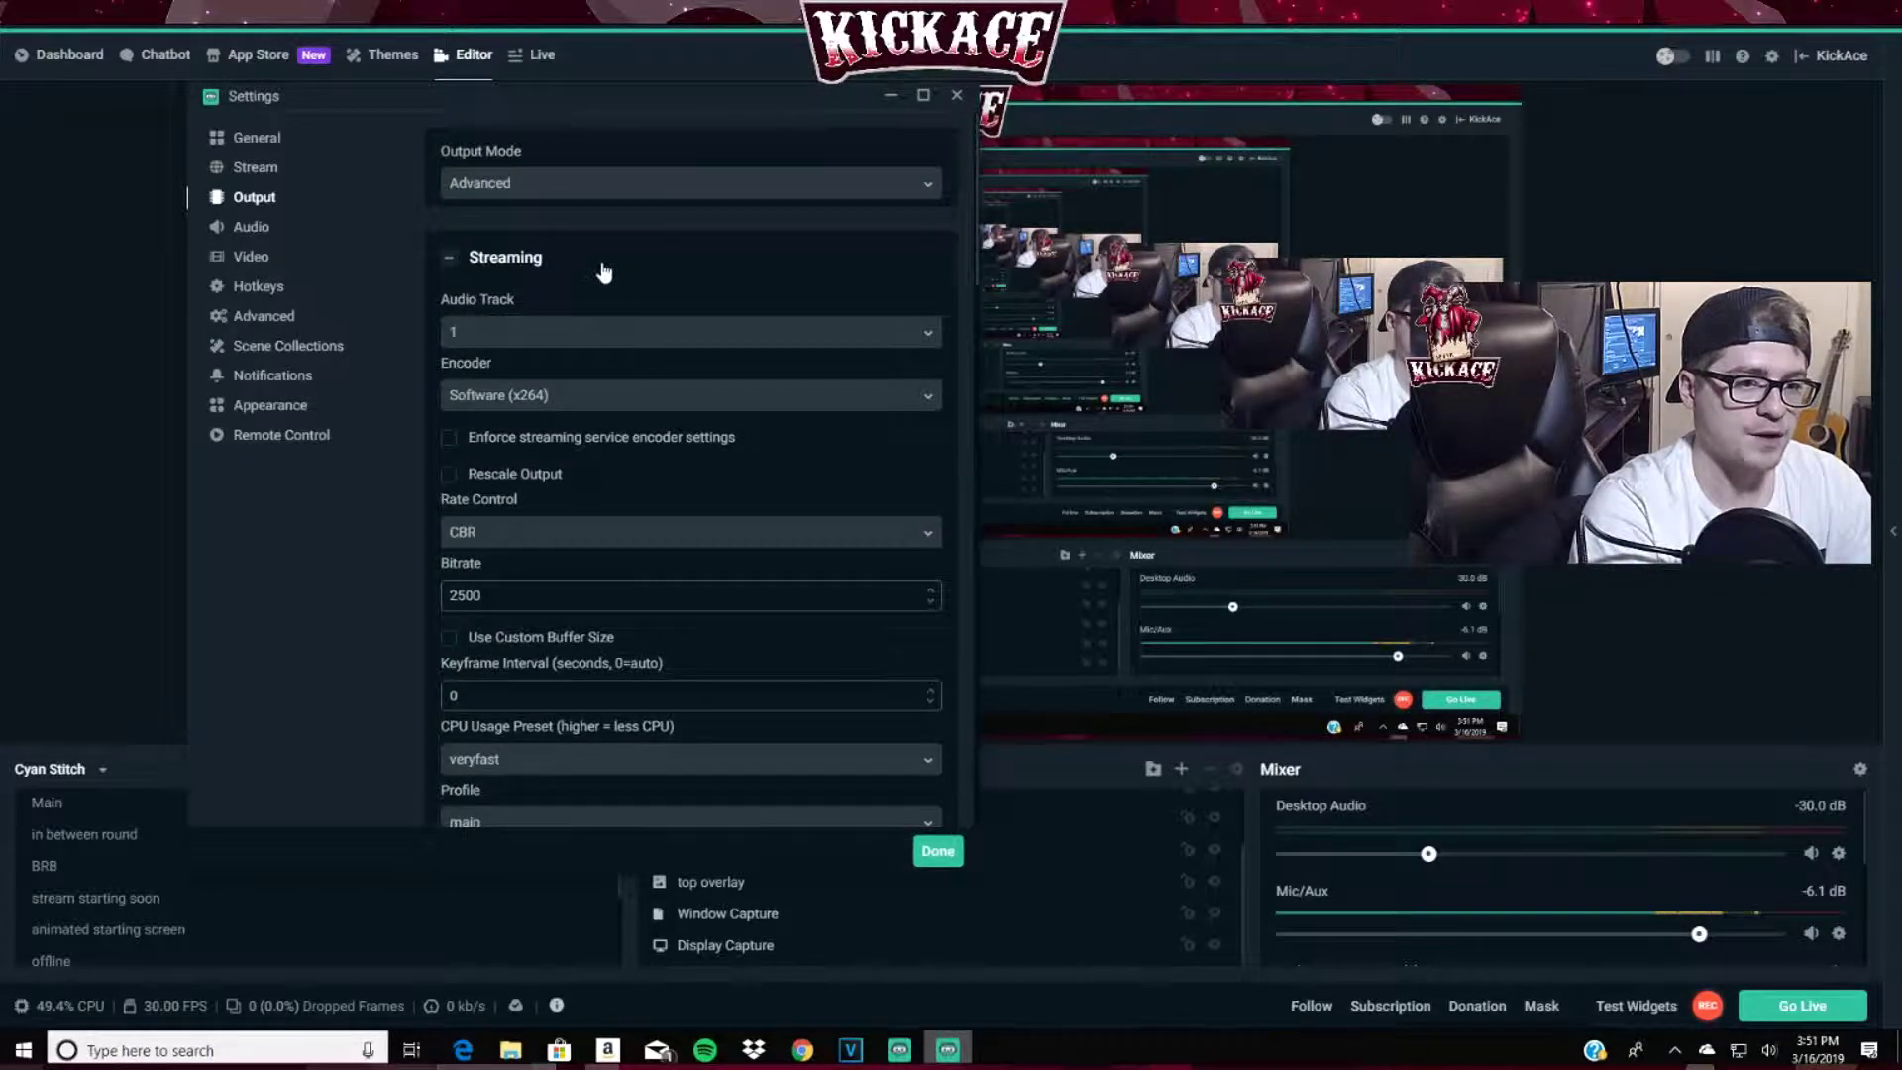
- Check the available encoder and rate control options in the advanced streaming output settings
{"action": "left_click", "coordinate": [563, 404]}
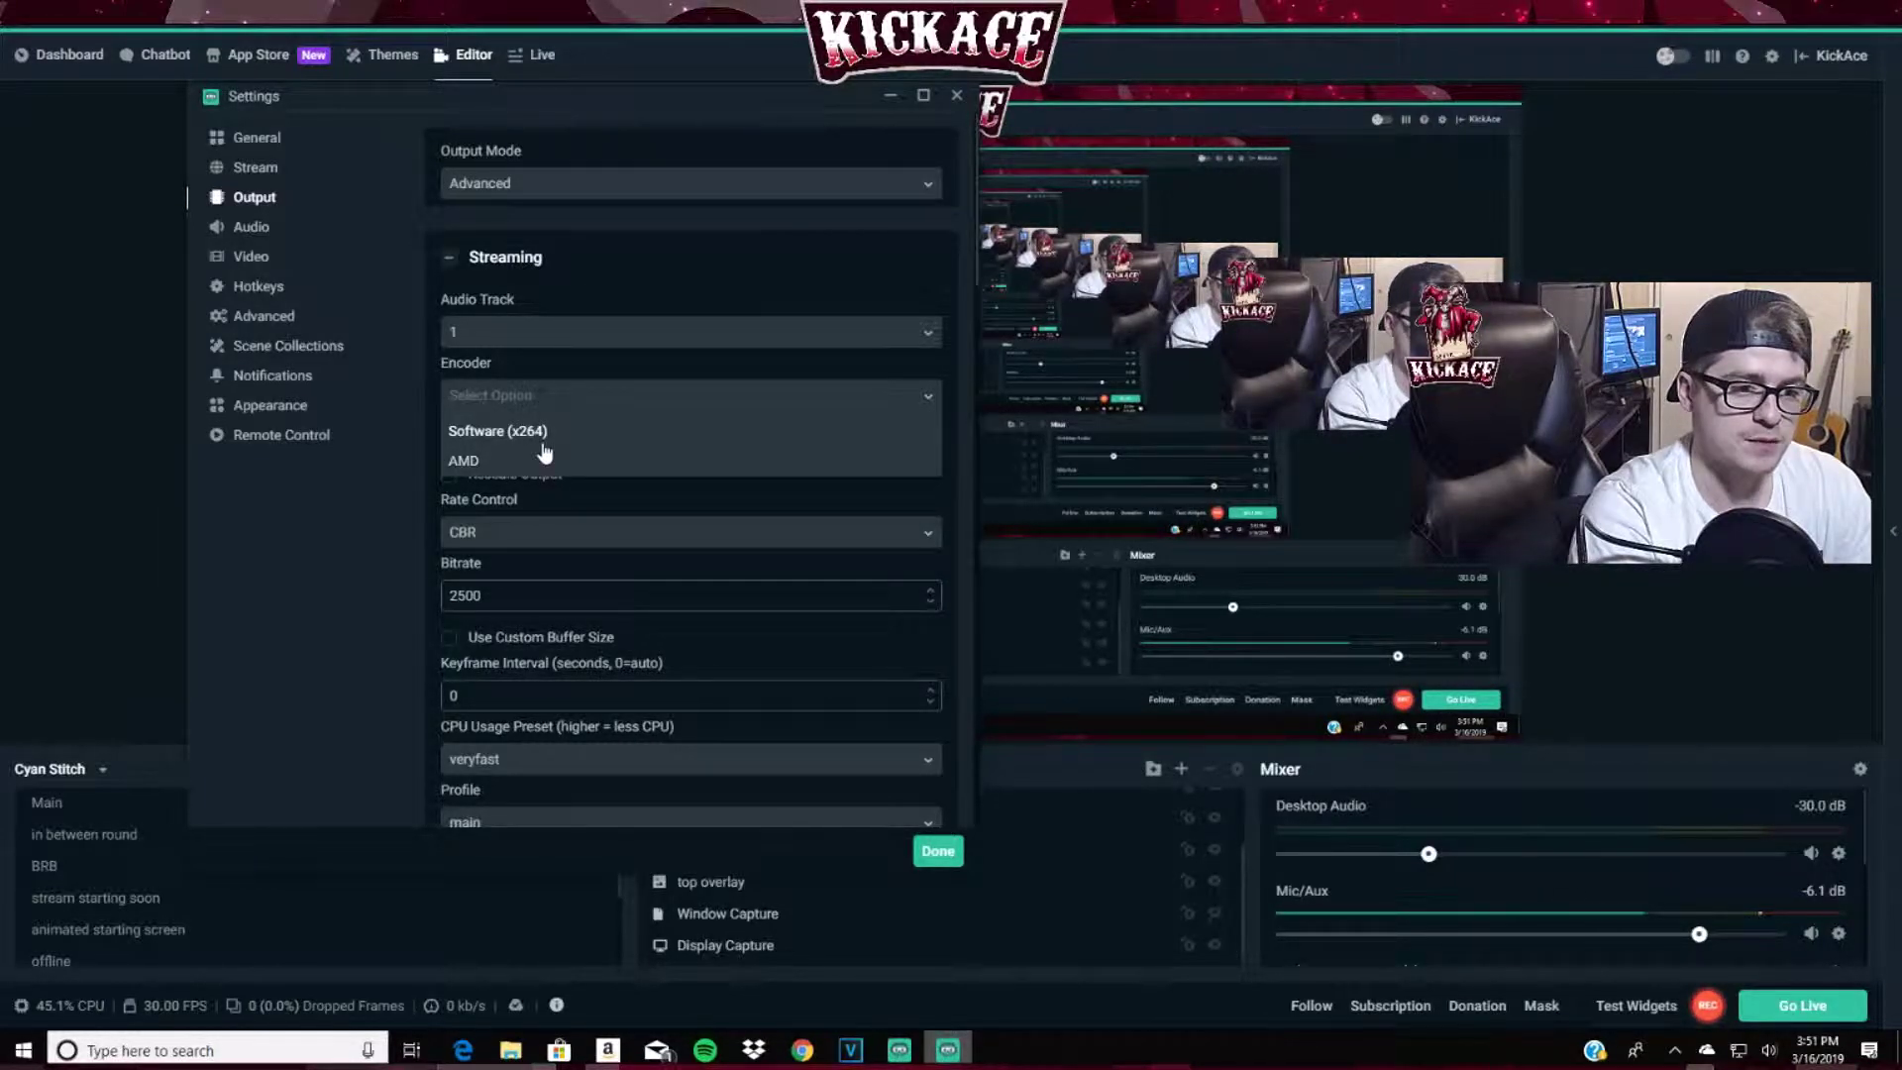
{"action": "left_click", "coordinate": [354, 591]}
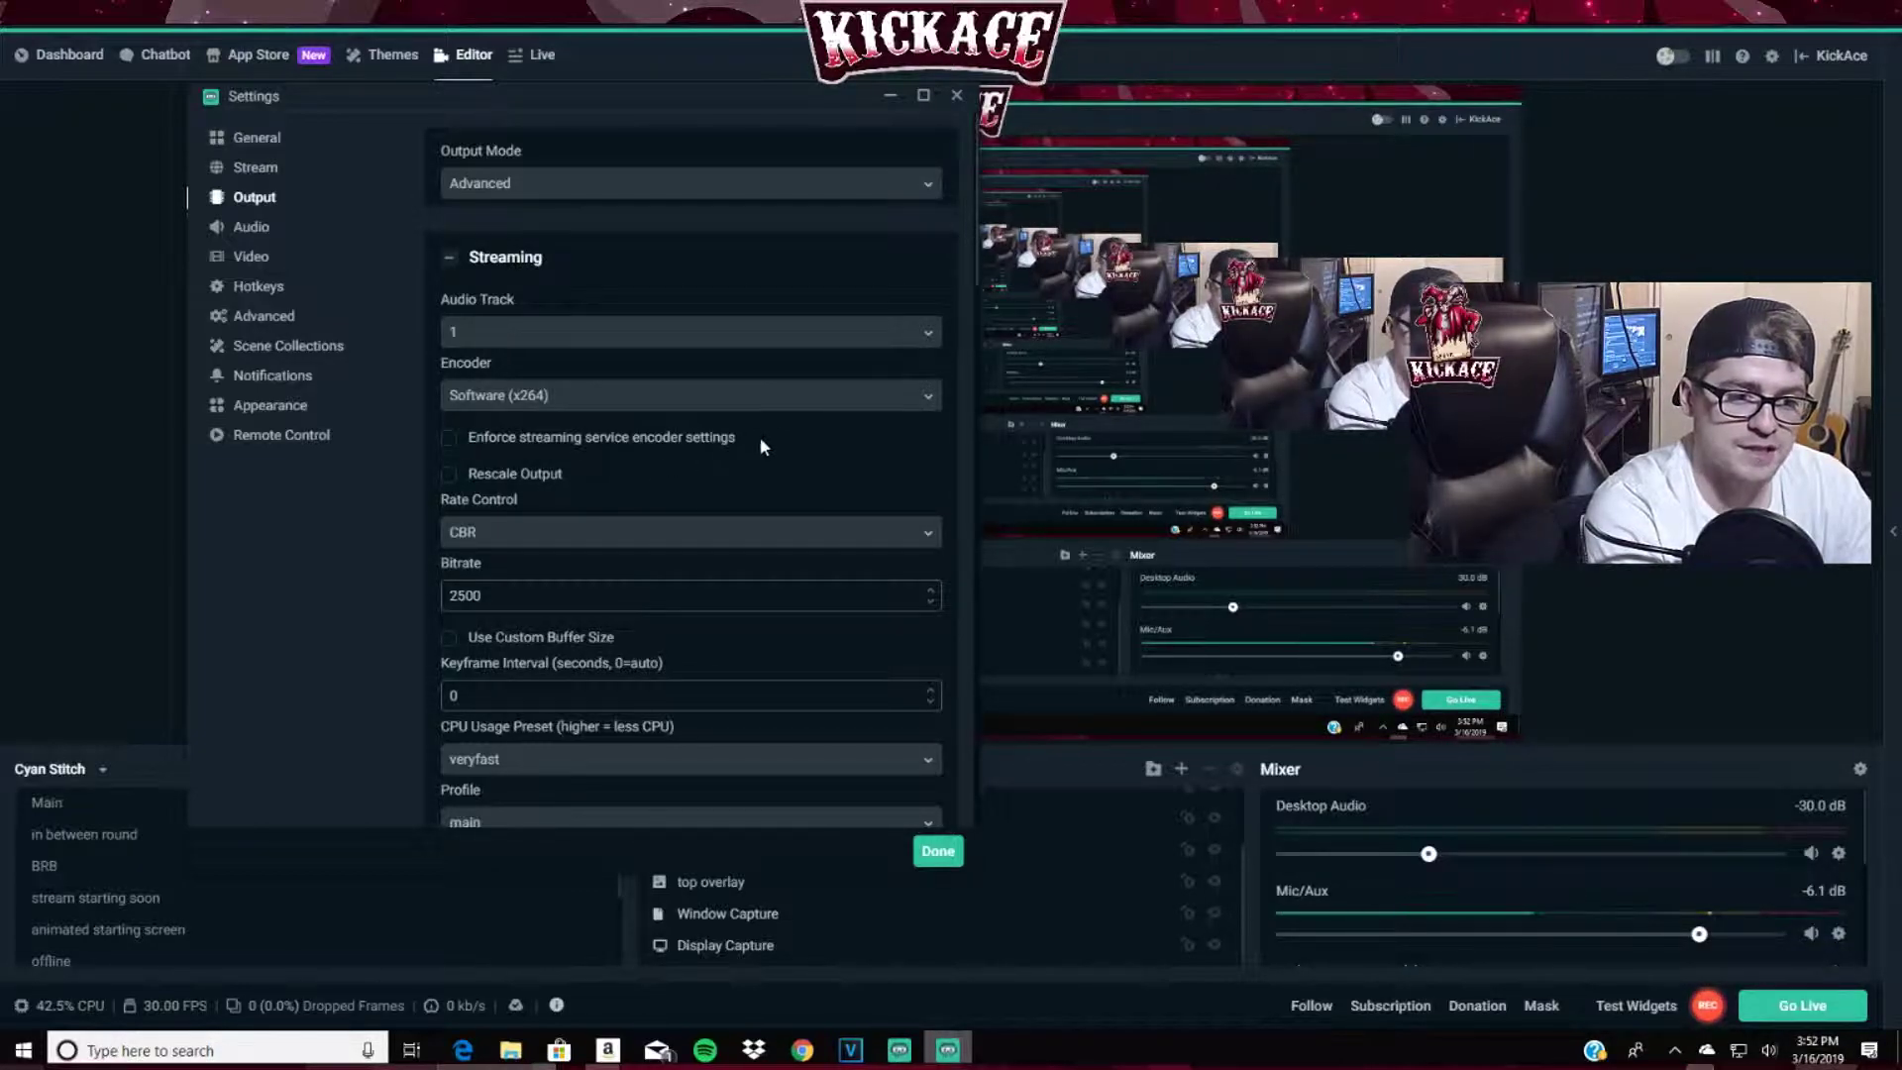
{"action": "scroll", "coordinate": [767, 430], "scroll_direction": "down", "scroll_amount": 1}
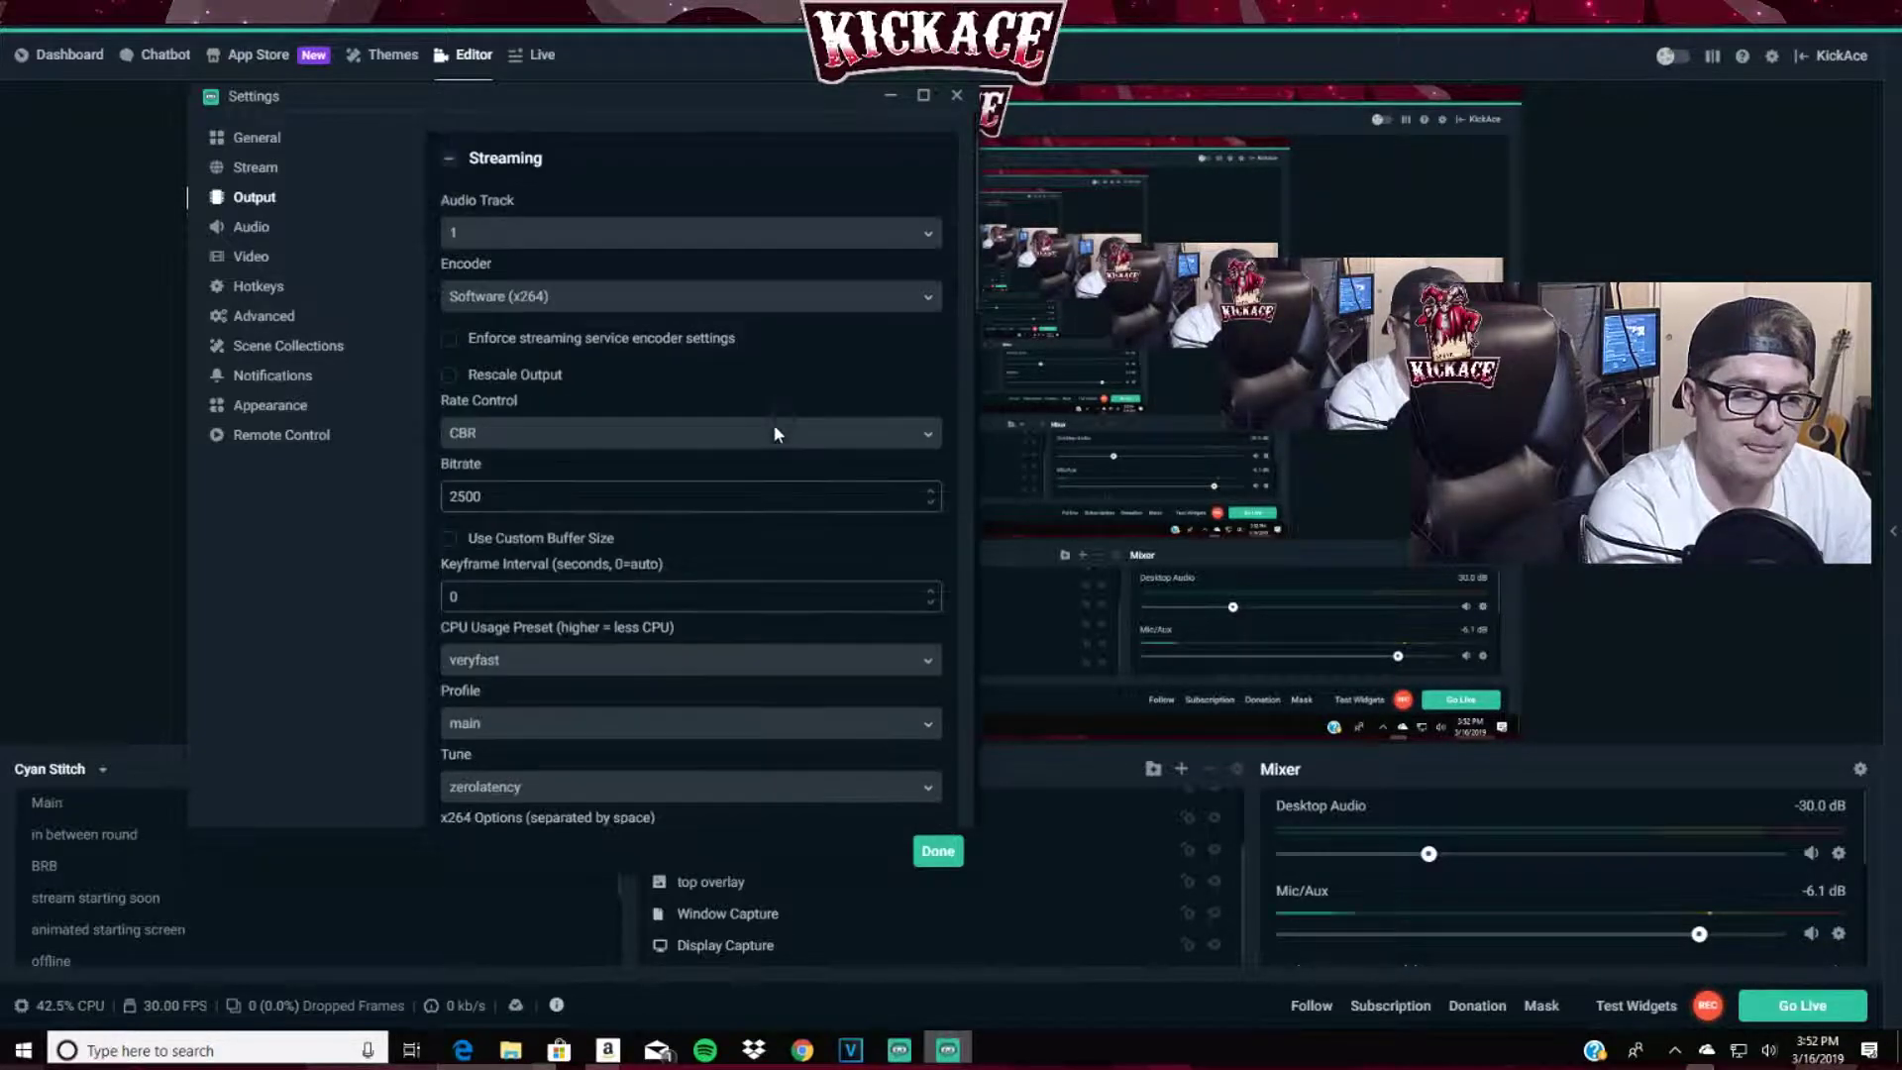
{"action": "left_click", "coordinate": [662, 436]}
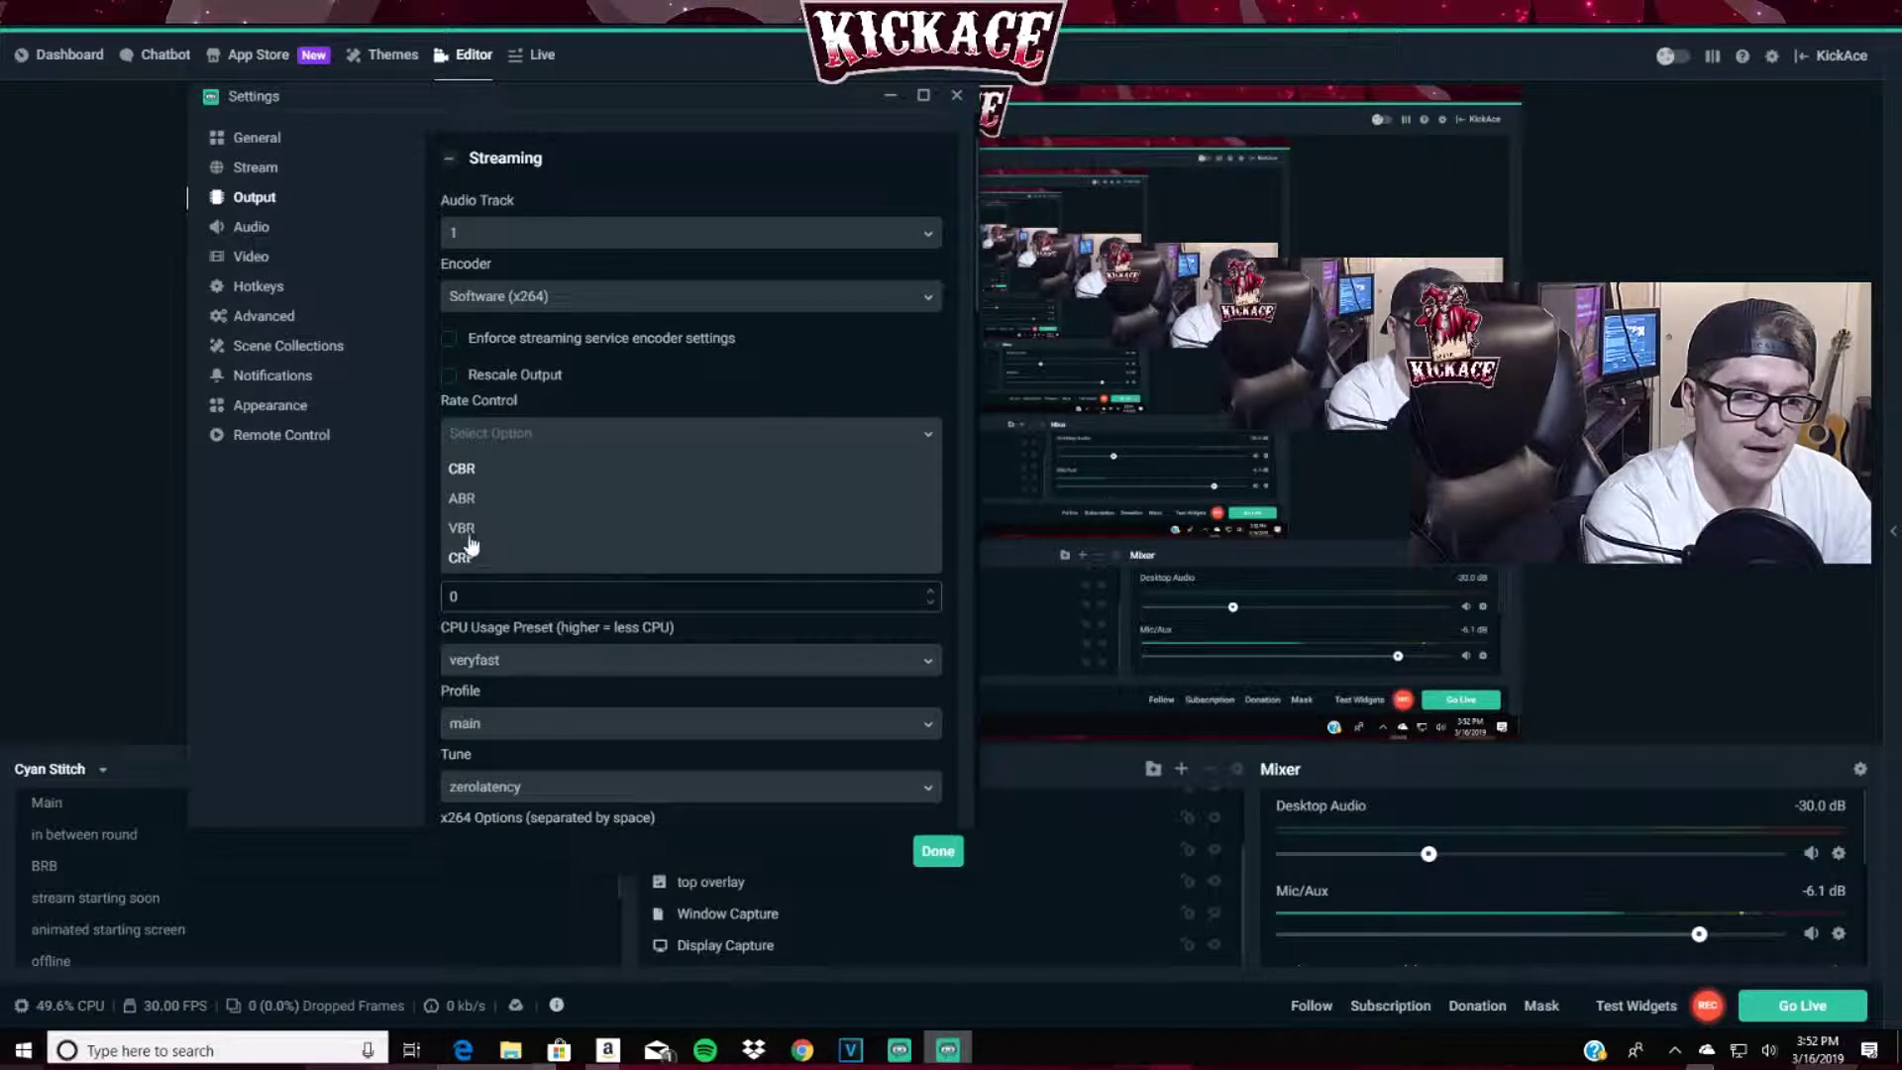
{"action": "left_click", "coordinate": [319, 573]}
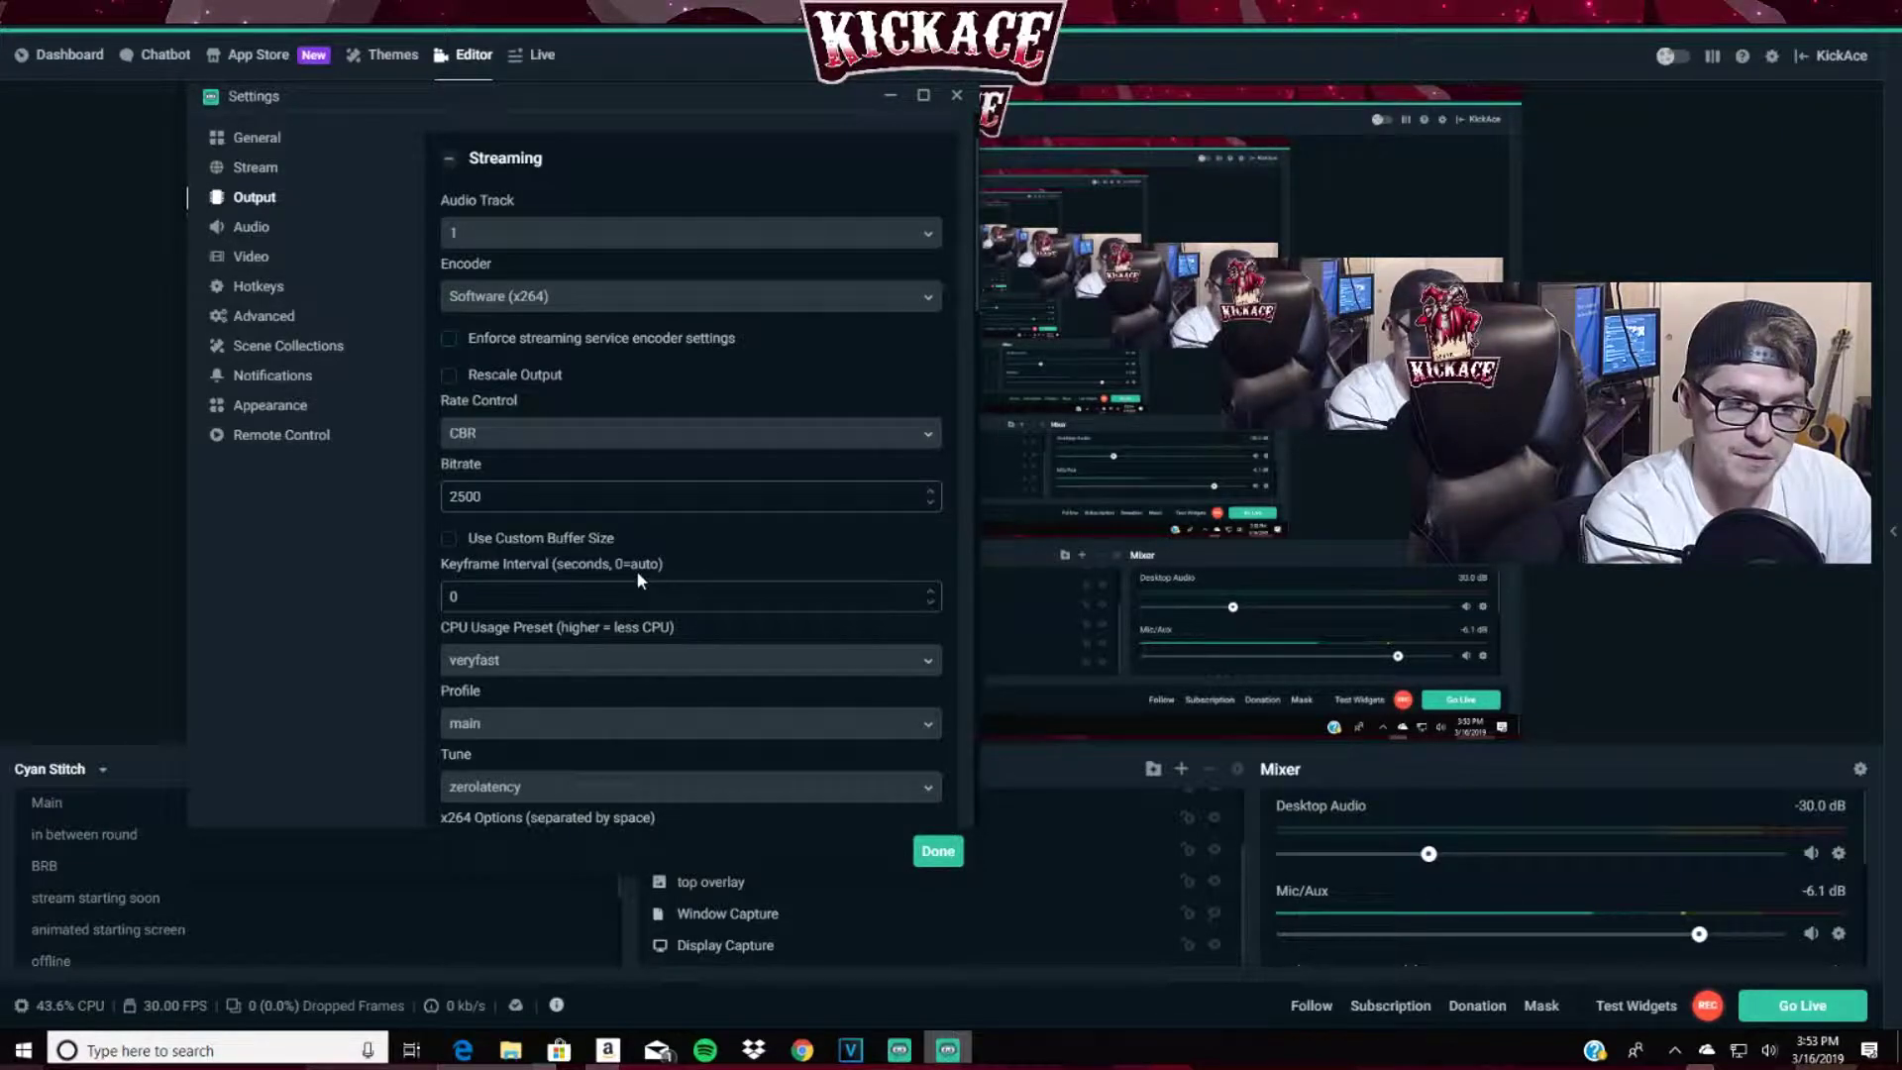
- Check the CPU usage preset options and choose main as the streaming encoder profile
{"action": "scroll", "coordinate": [721, 535], "scroll_direction": "down", "scroll_amount": 2}
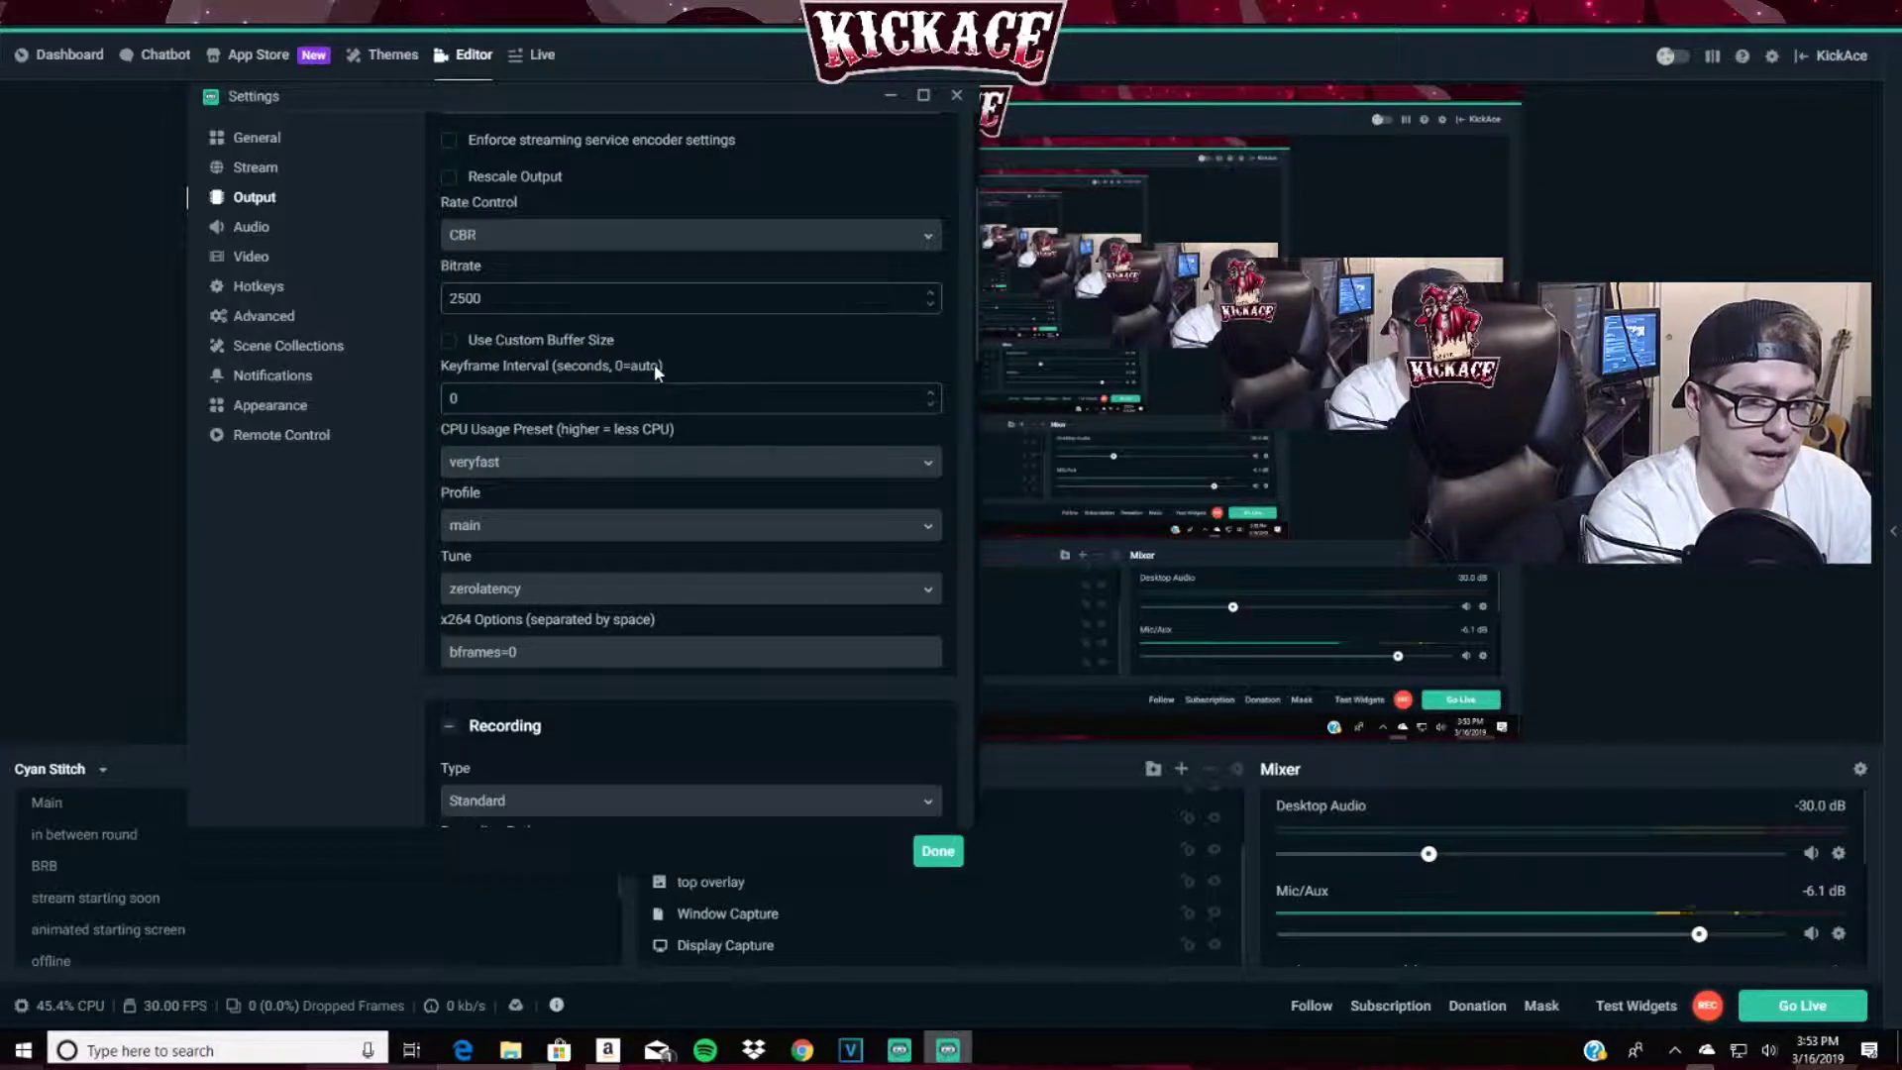
{"action": "scroll", "coordinate": [675, 378], "scroll_direction": "down", "scroll_amount": 2}
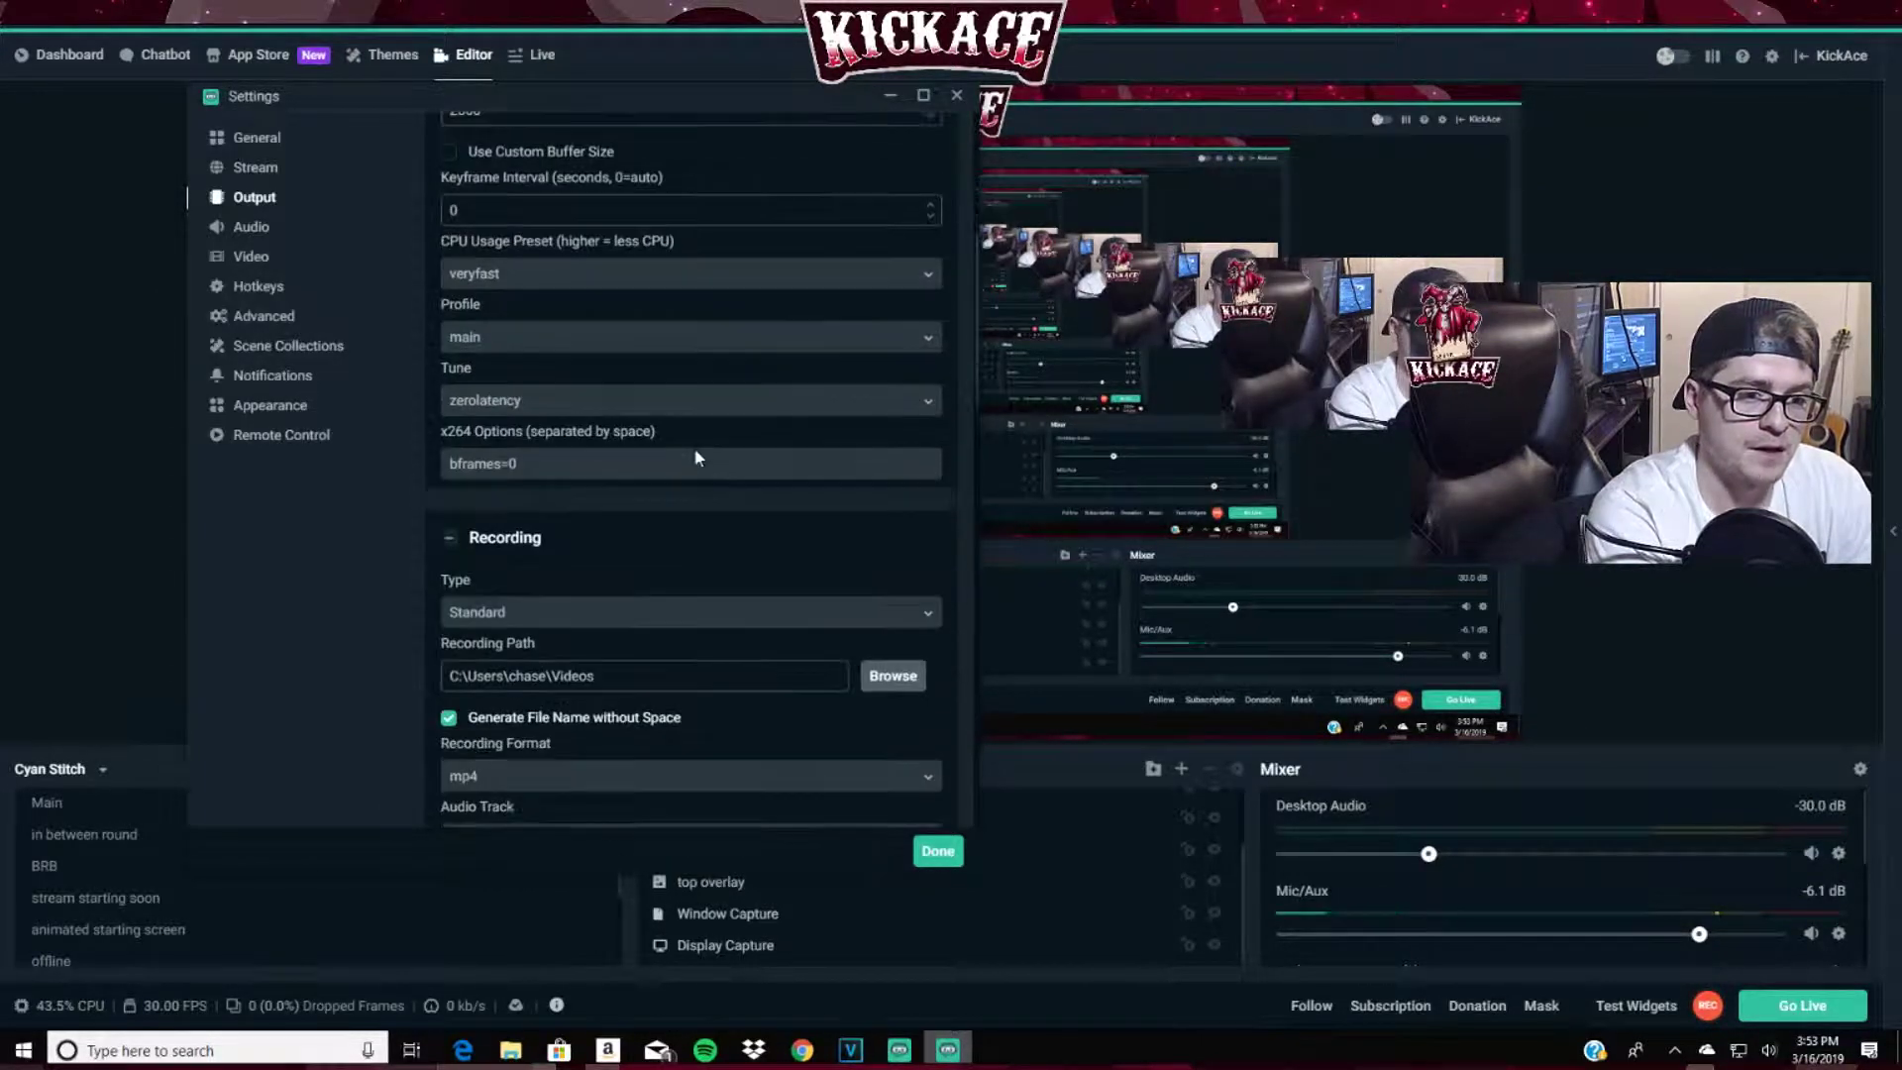
{"action": "left_click", "coordinate": [637, 264]}
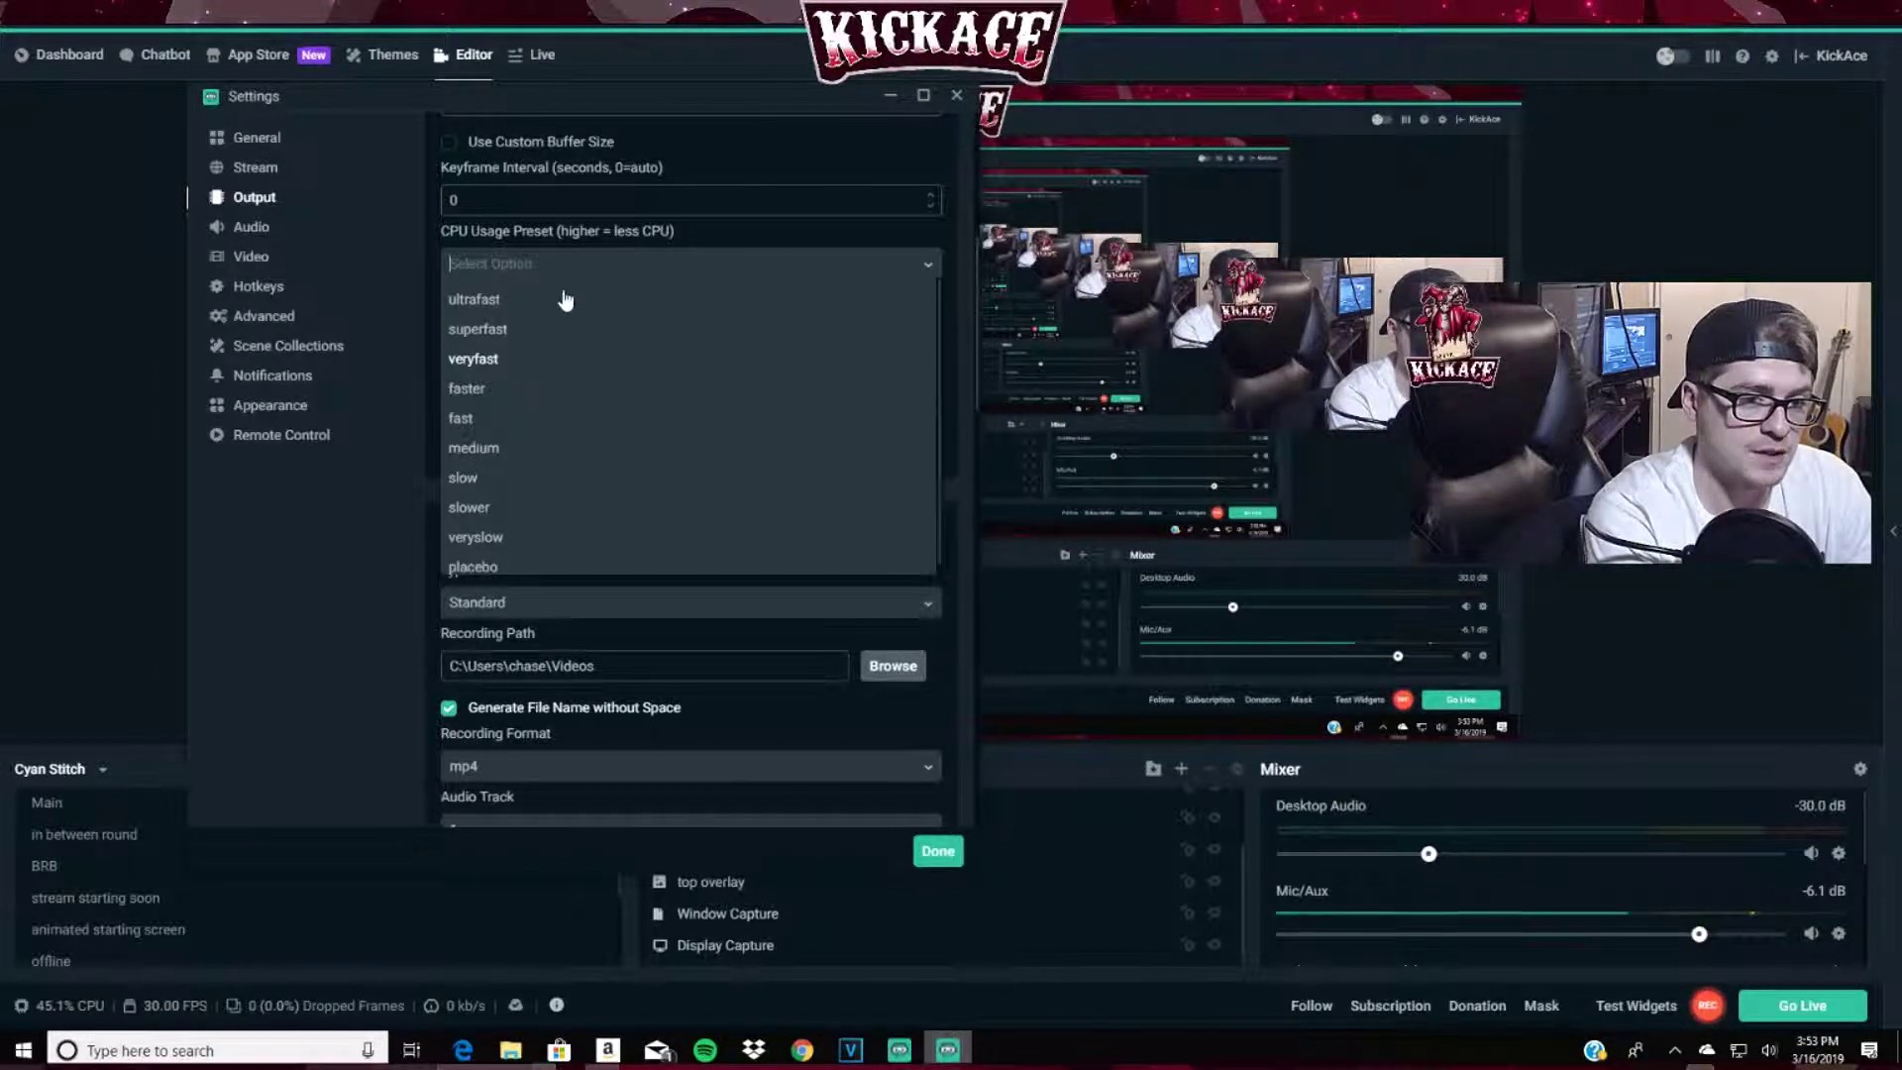
{"action": "left_click", "coordinate": [238, 654]}
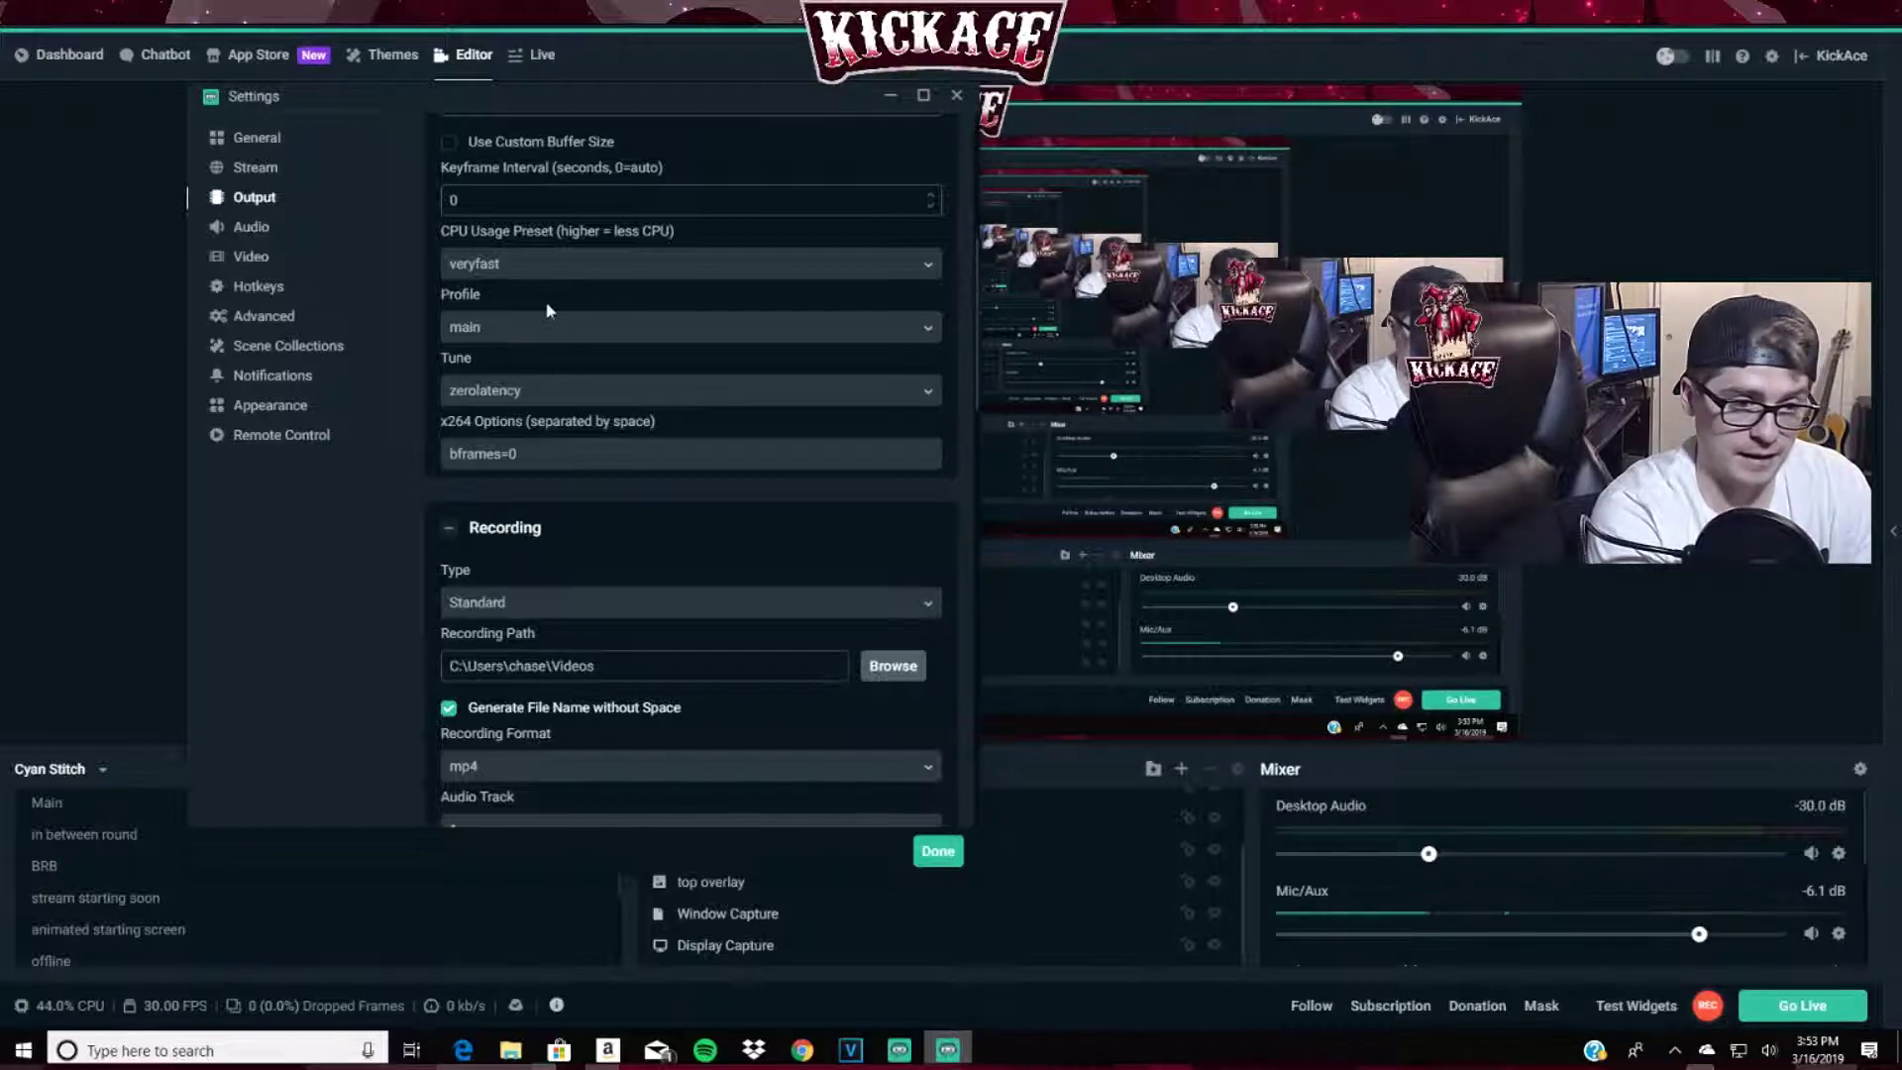
{"action": "left_click", "coordinate": [598, 337]}
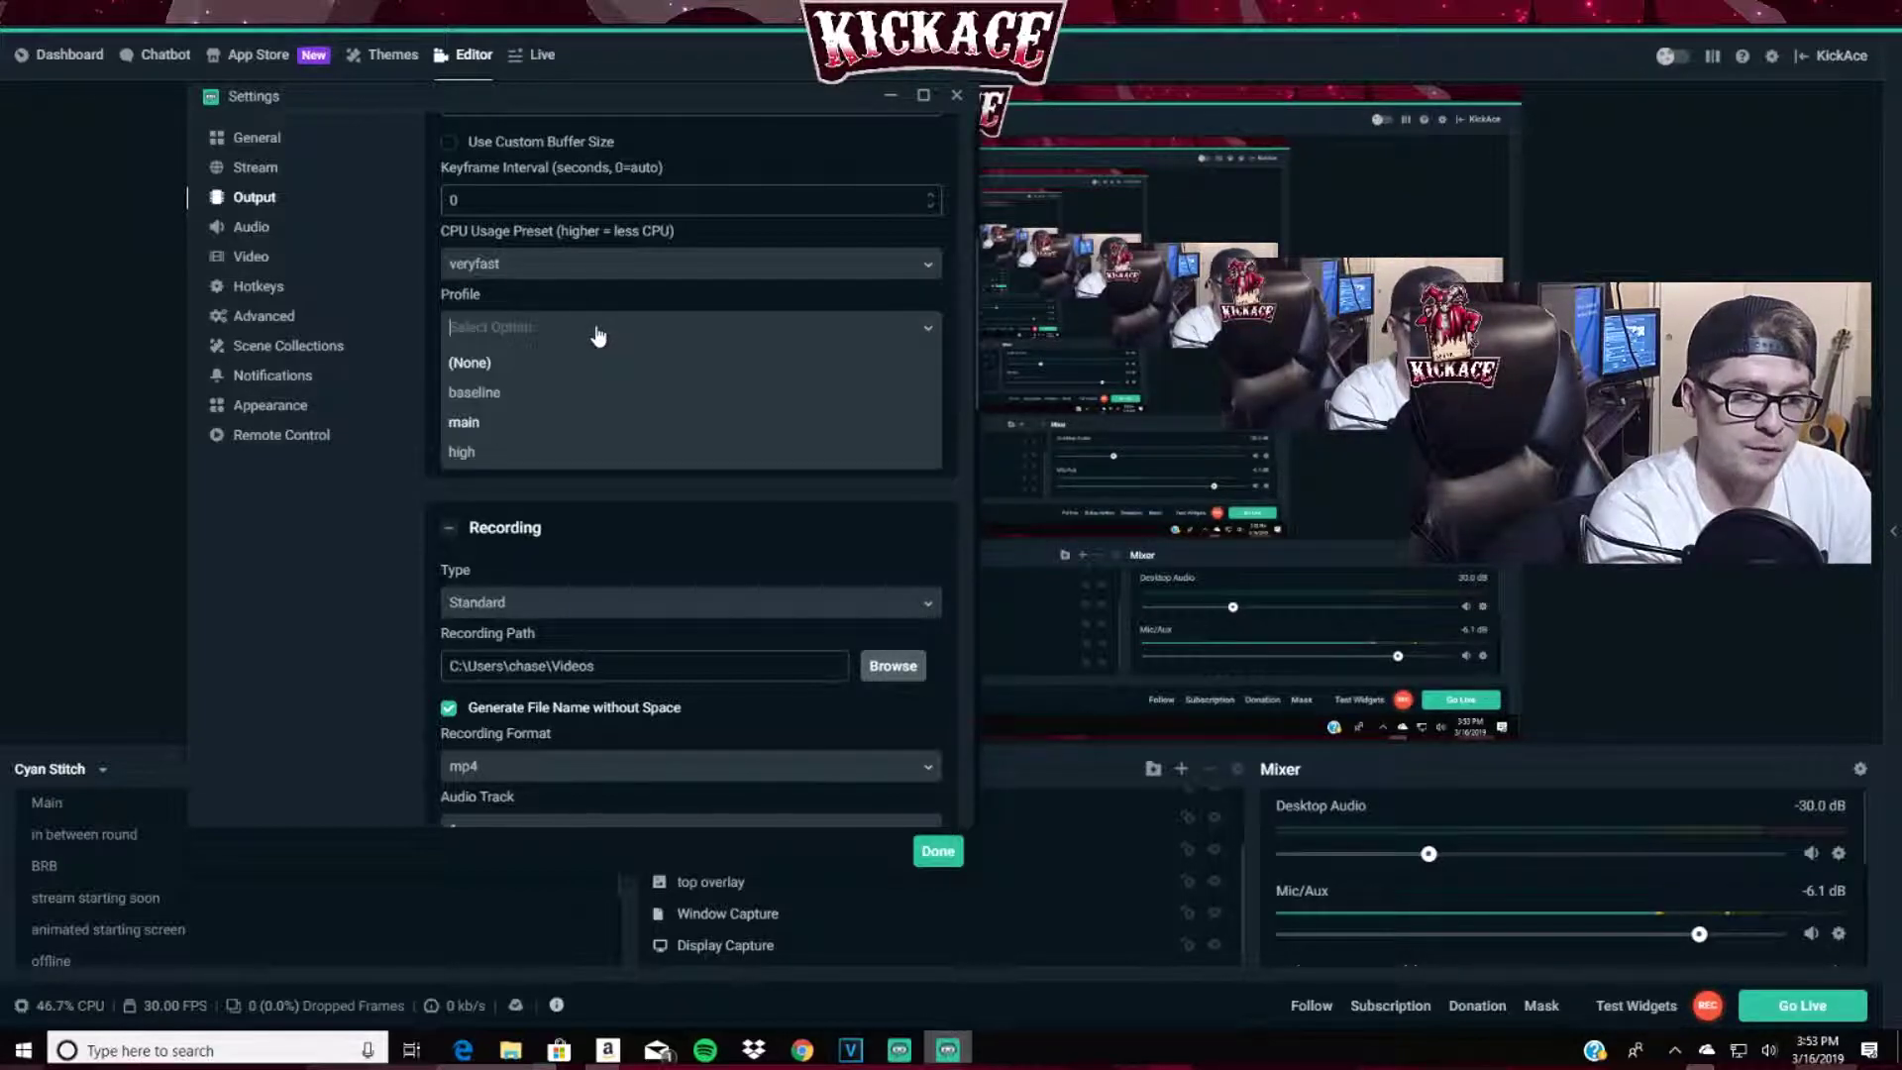
{"action": "left_click", "coordinate": [489, 441]}
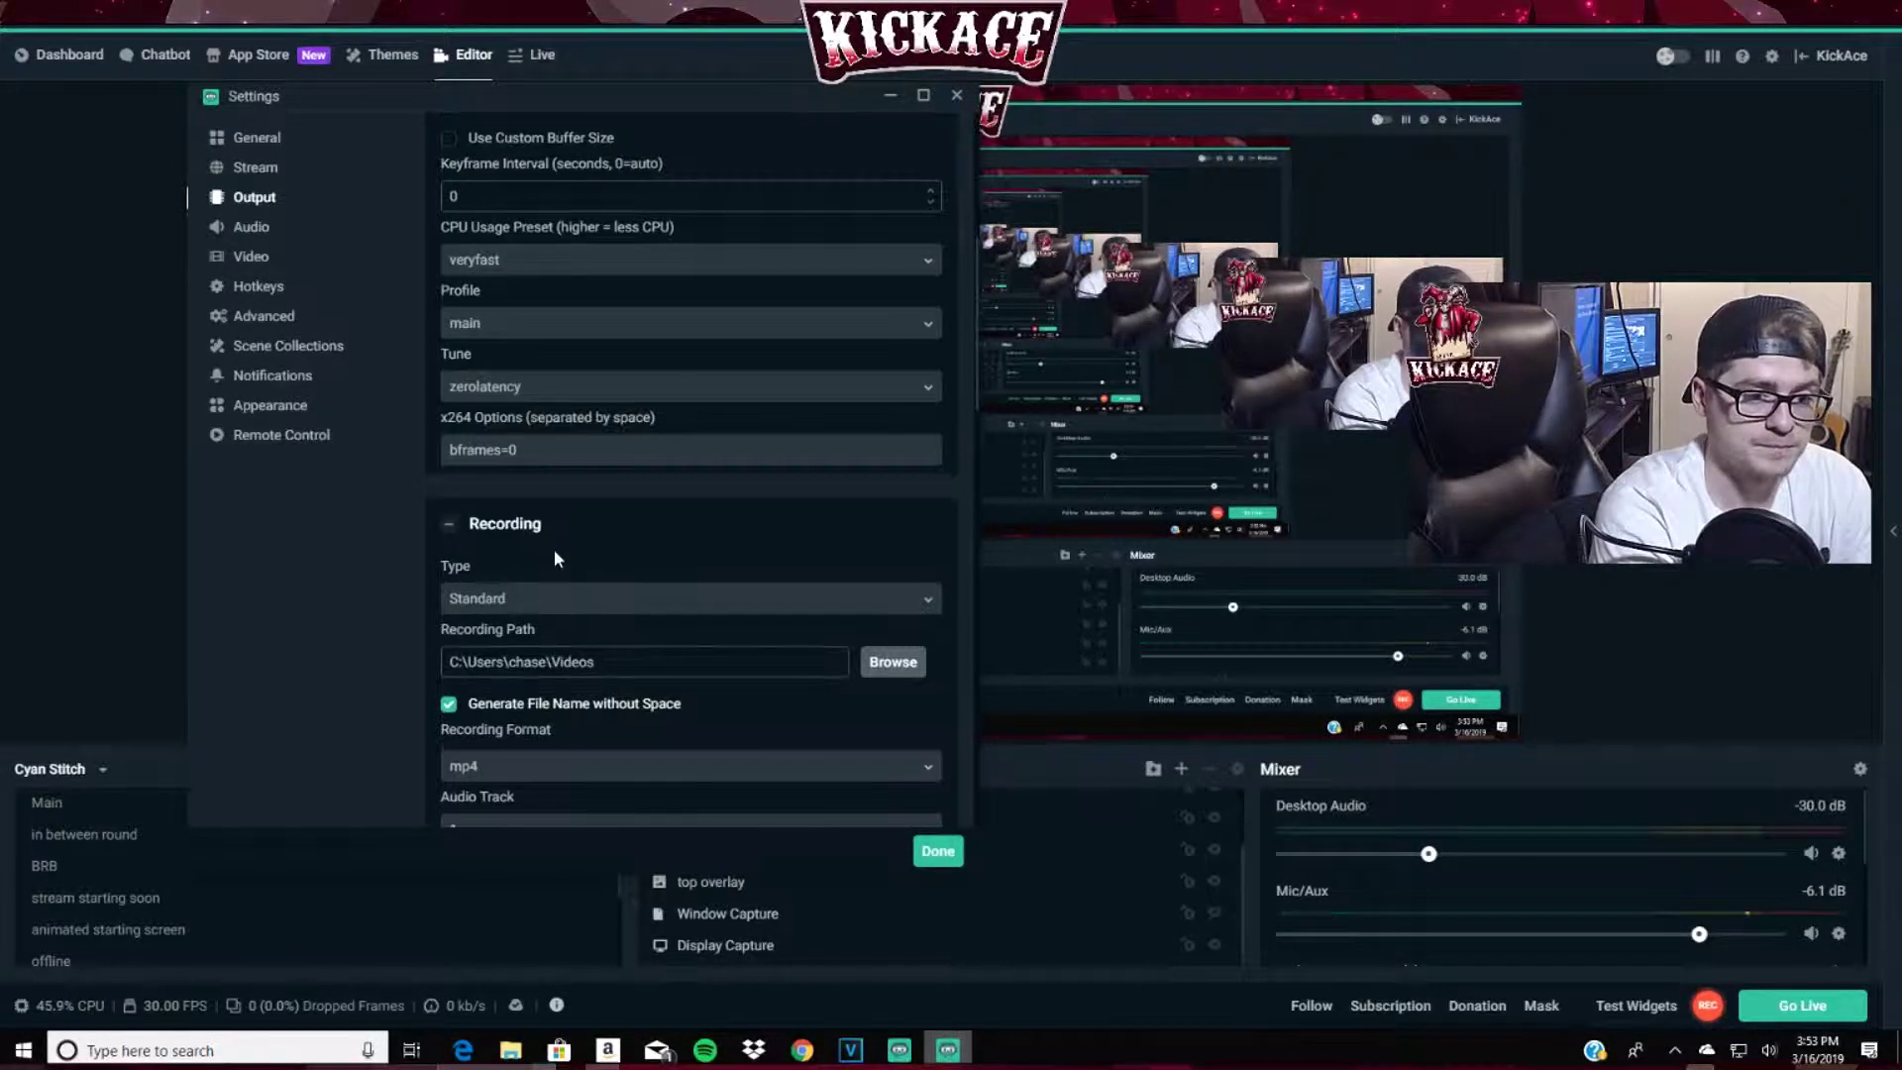
- Check the recording format options and choose Use stream encoder as the recording encoder in the advanced Output settings
{"action": "scroll", "coordinate": [555, 549], "scroll_direction": "down", "scroll_amount": 3}
{"action": "scroll", "coordinate": [418, 495], "scroll_direction": "down", "scroll_amount": 1}
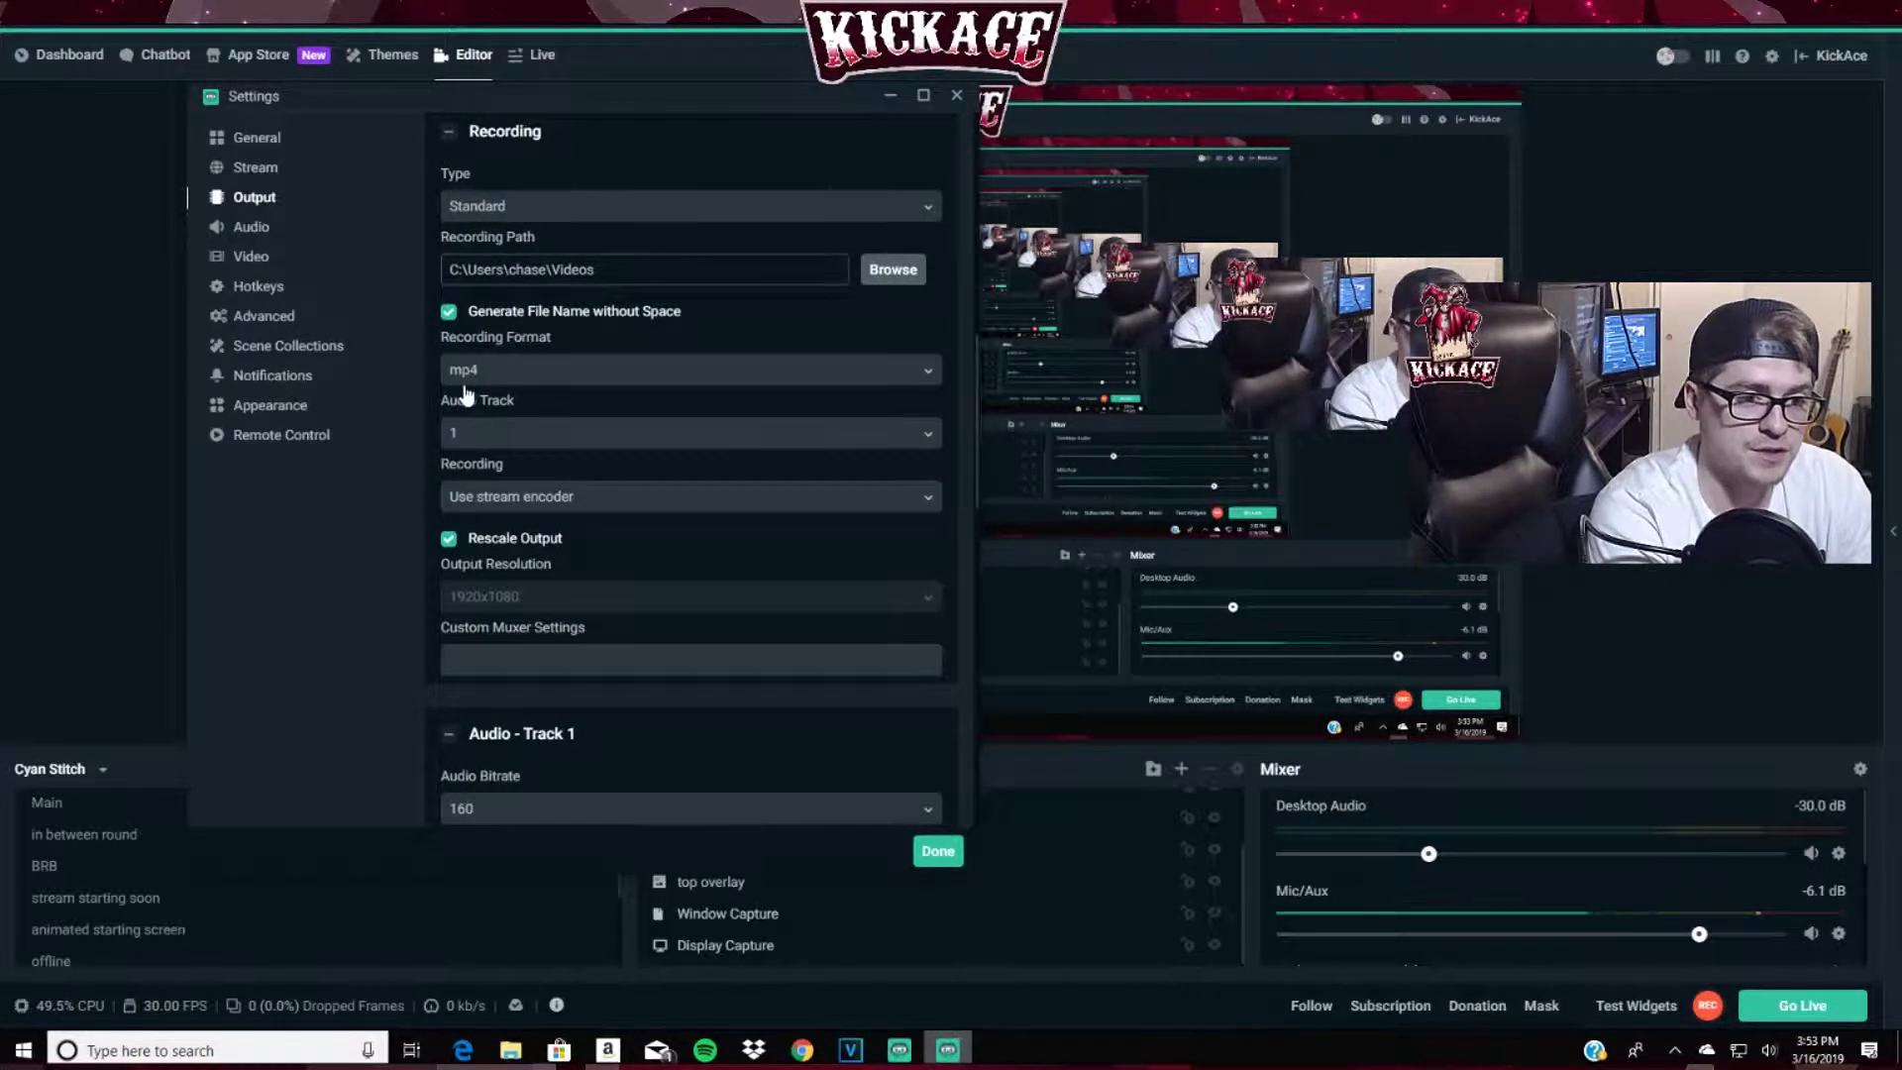
{"action": "left_click", "coordinate": [532, 386]}
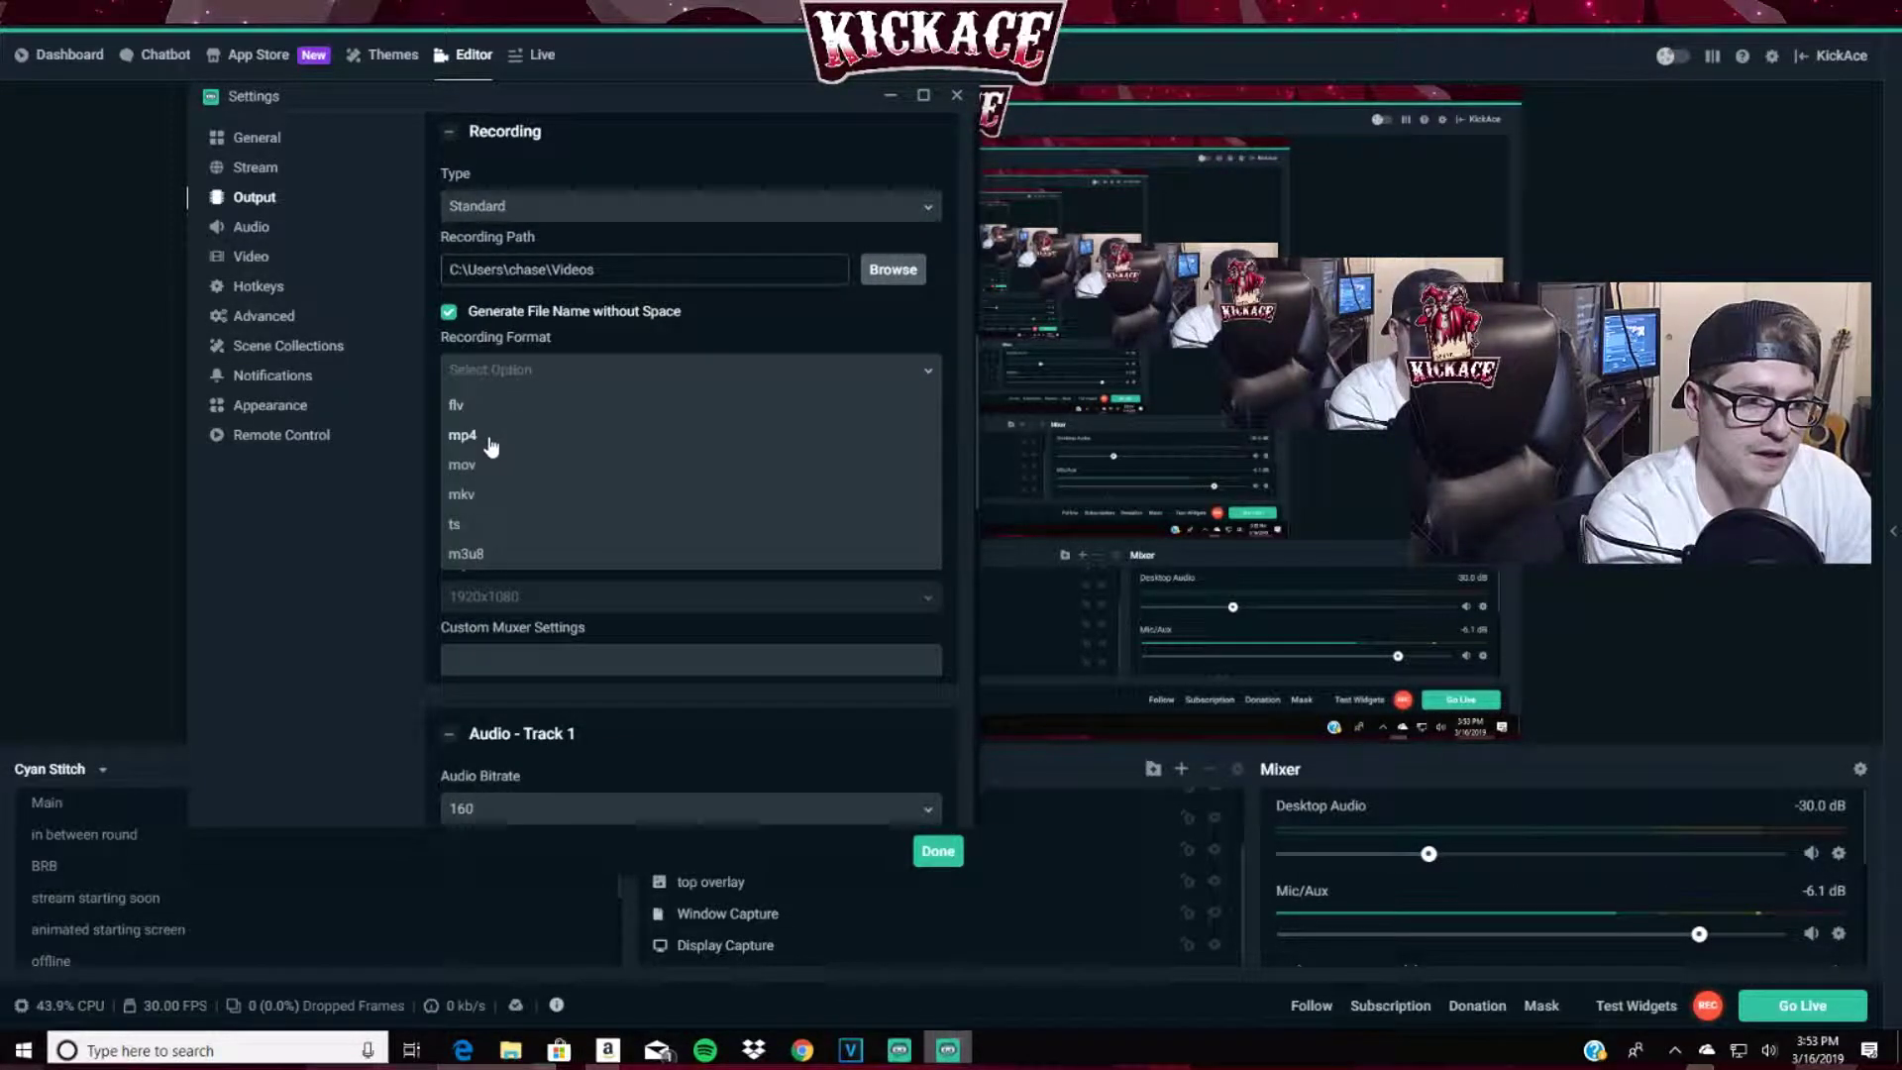
{"action": "left_click", "coordinate": [287, 623]}
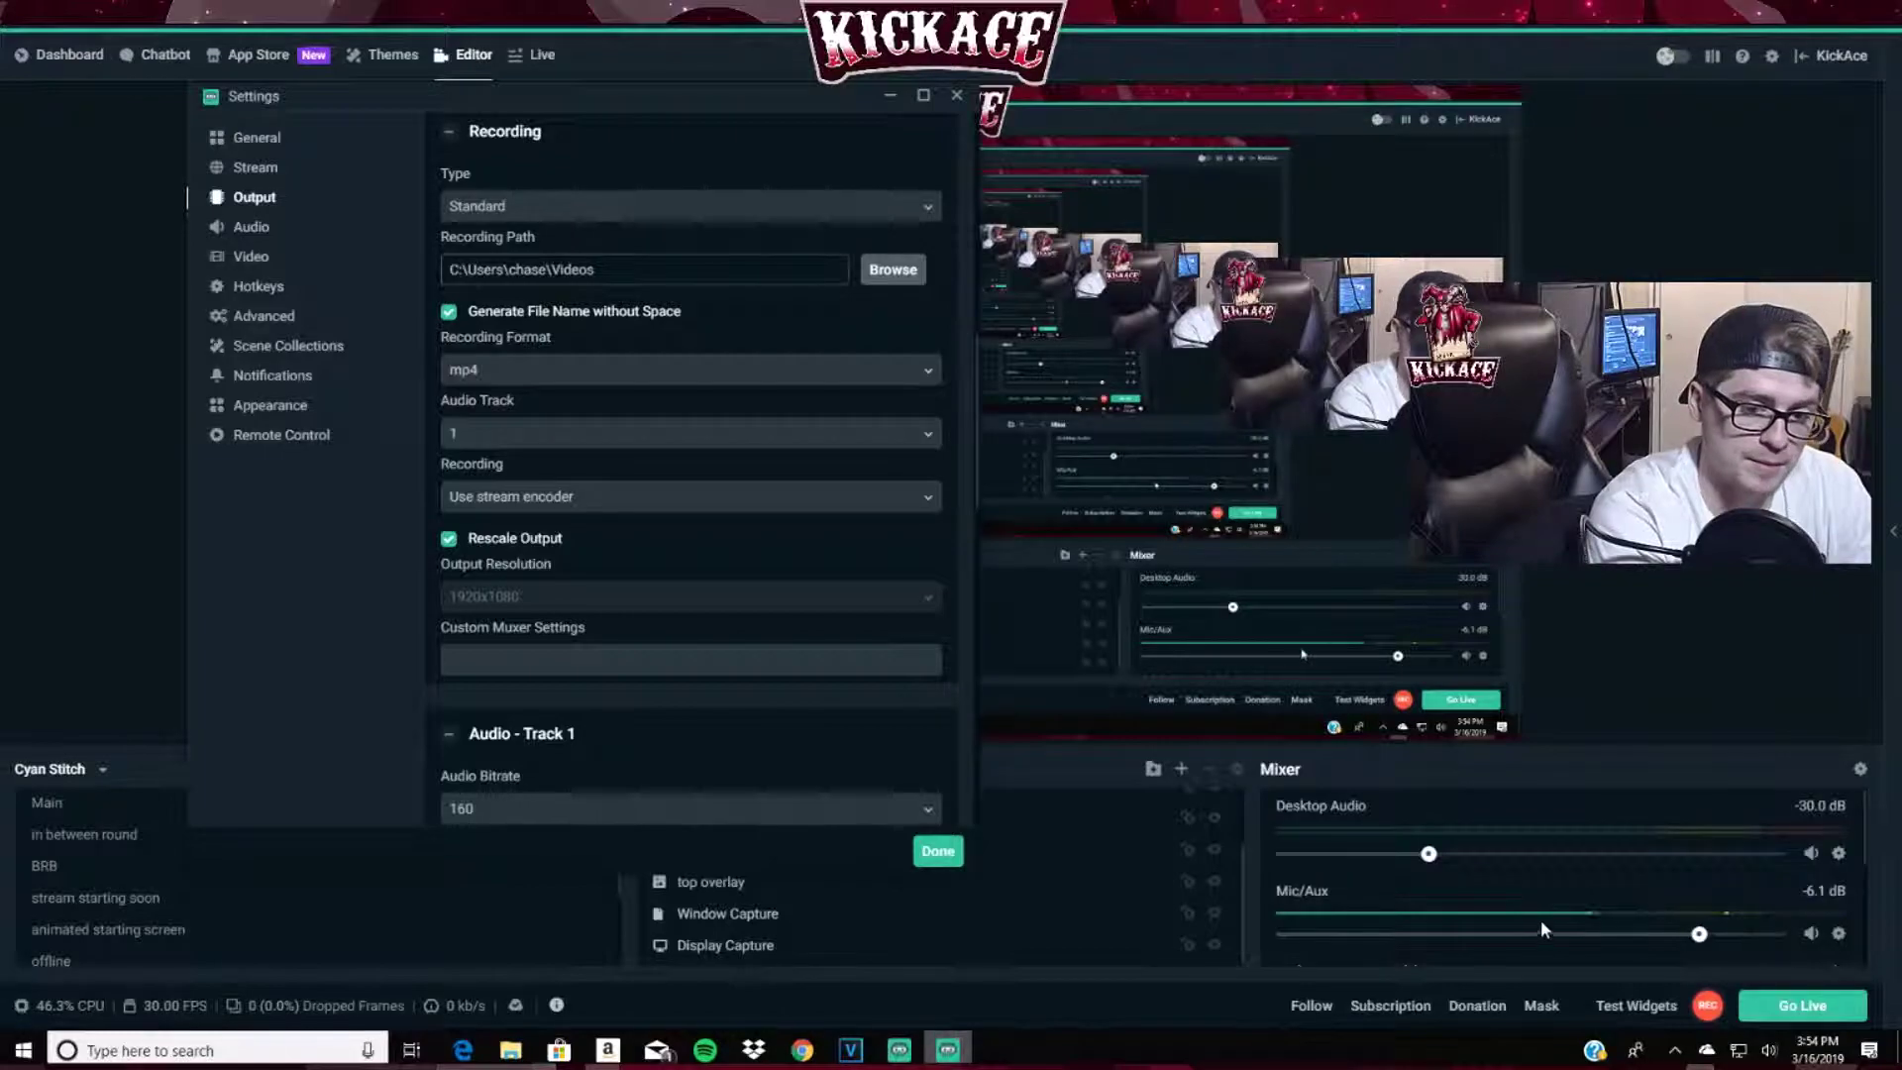
{"action": "scroll", "coordinate": [656, 563], "scroll_direction": "down", "scroll_amount": 2}
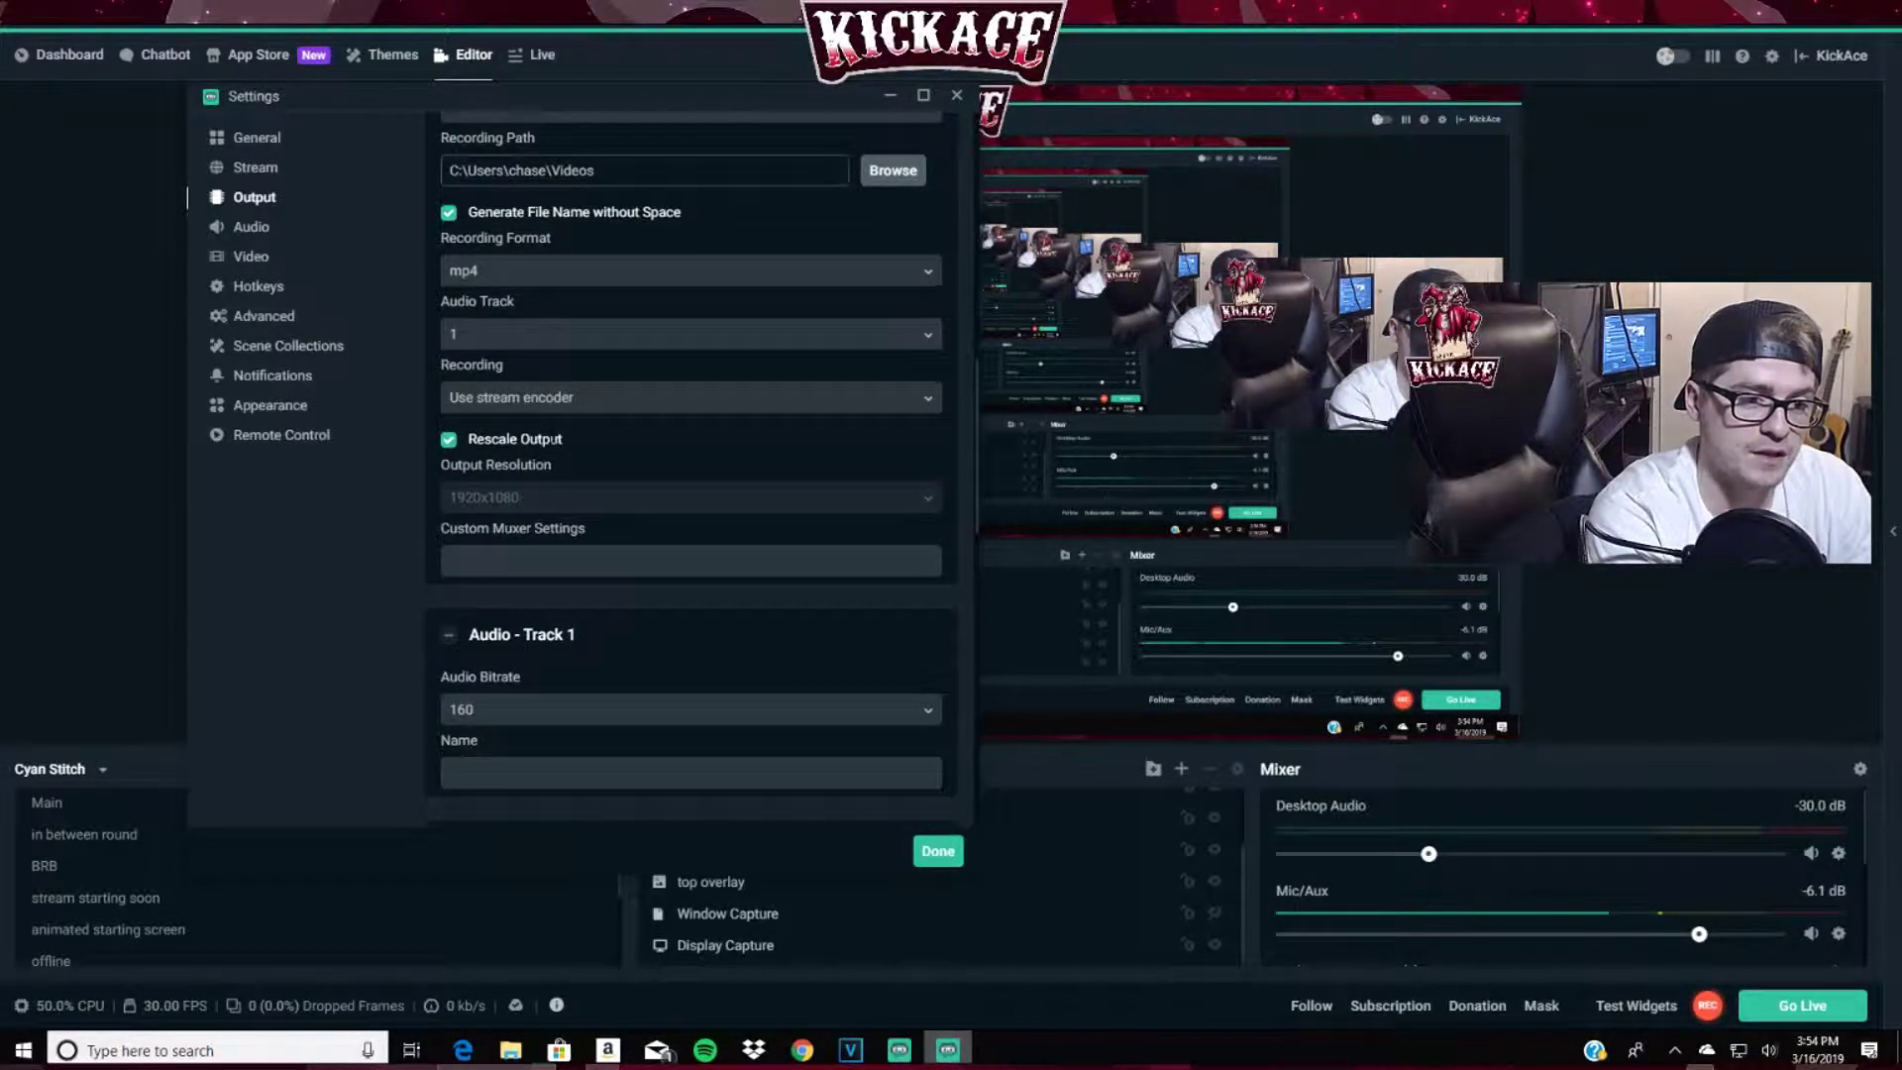
{"action": "left_click", "coordinate": [584, 412]}
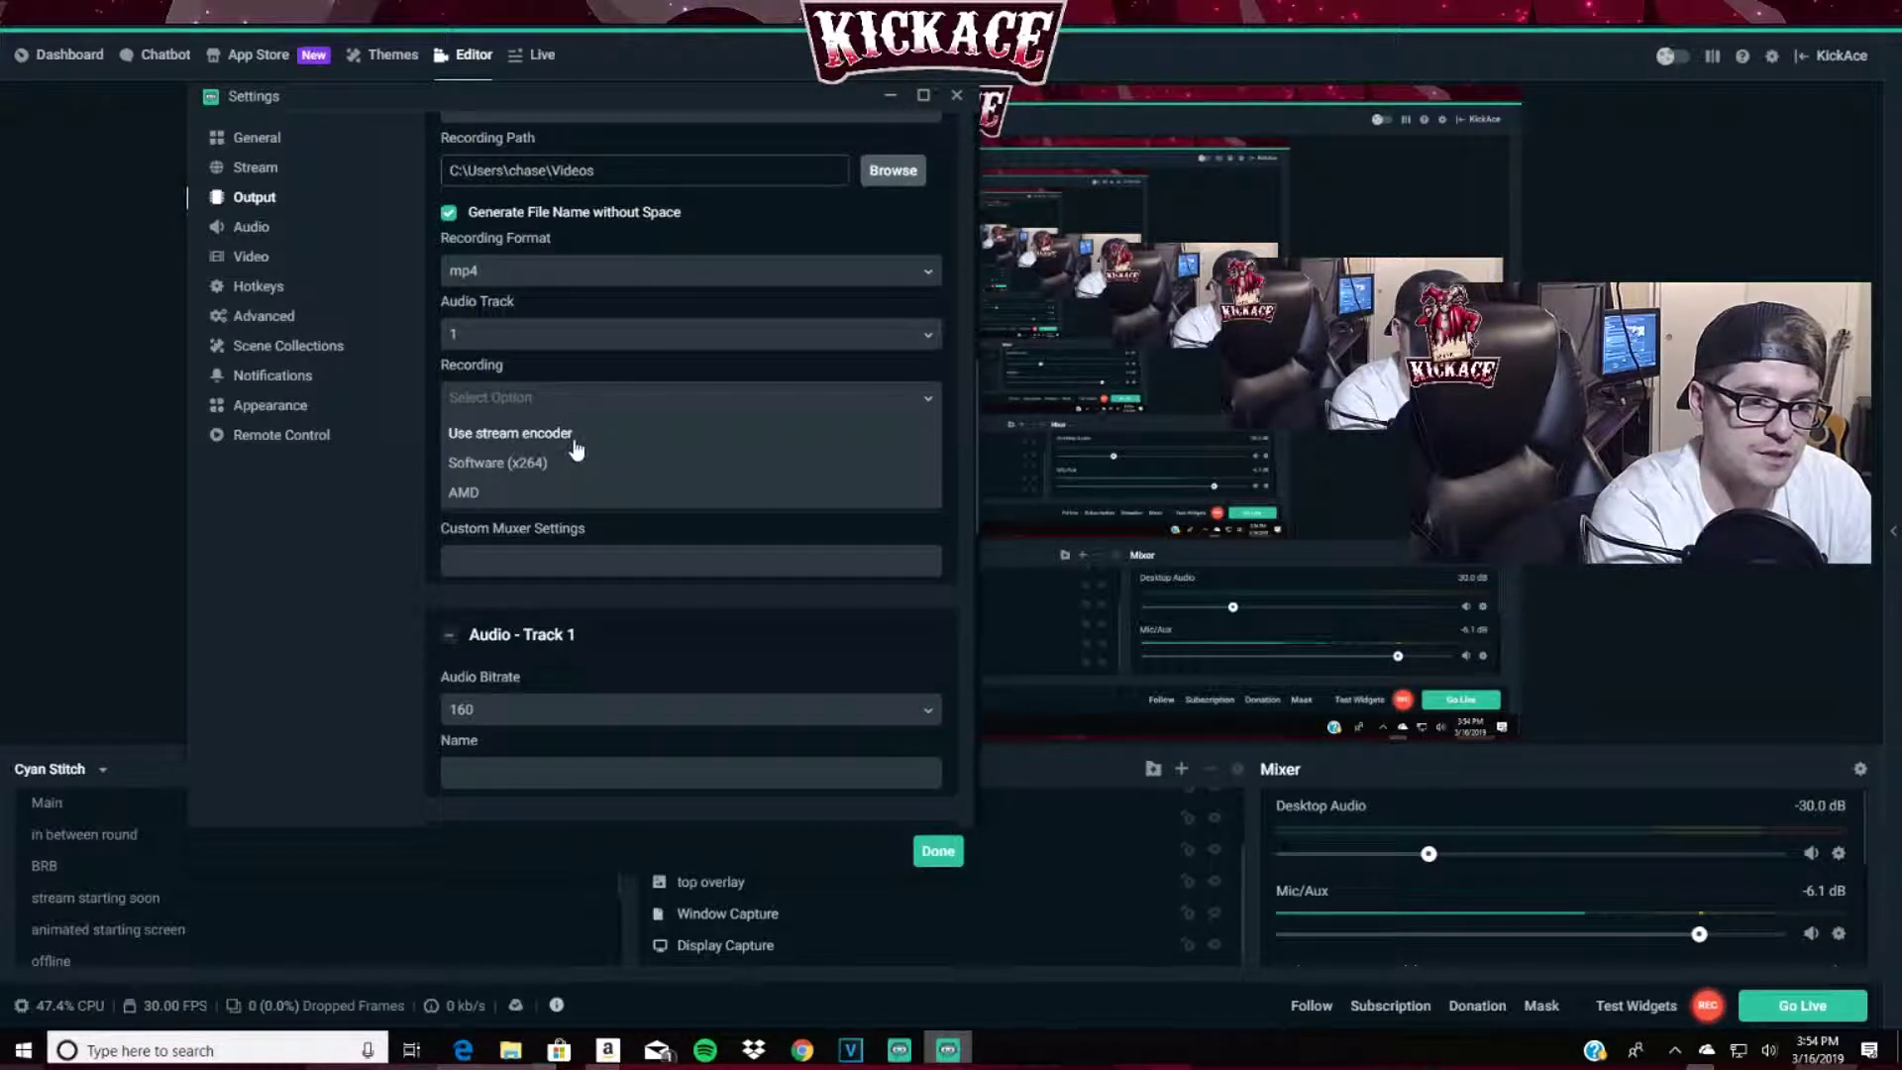
{"action": "left_click", "coordinate": [555, 436]}
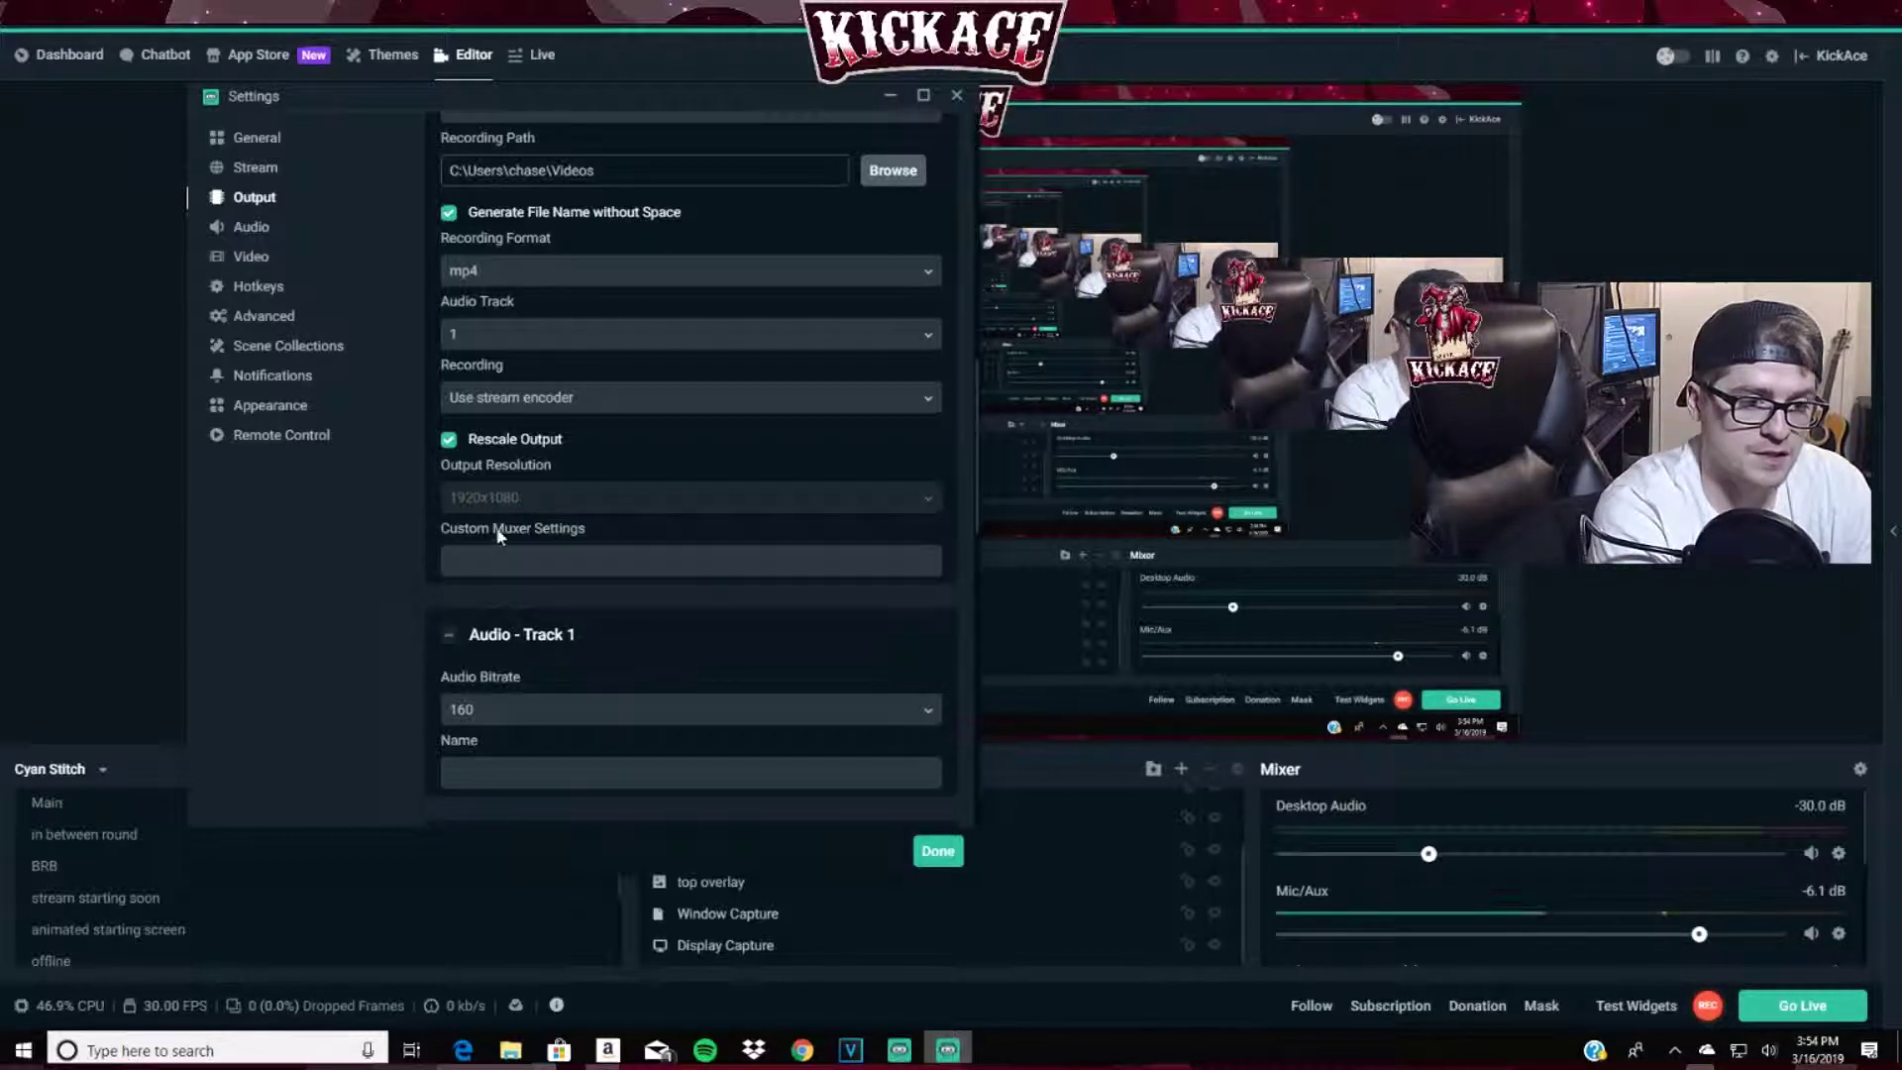
- Look over the audio track bitrate and replay buffer settings in the advanced Output settings
{"action": "scroll", "coordinate": [614, 509], "scroll_direction": "down", "scroll_amount": 5}
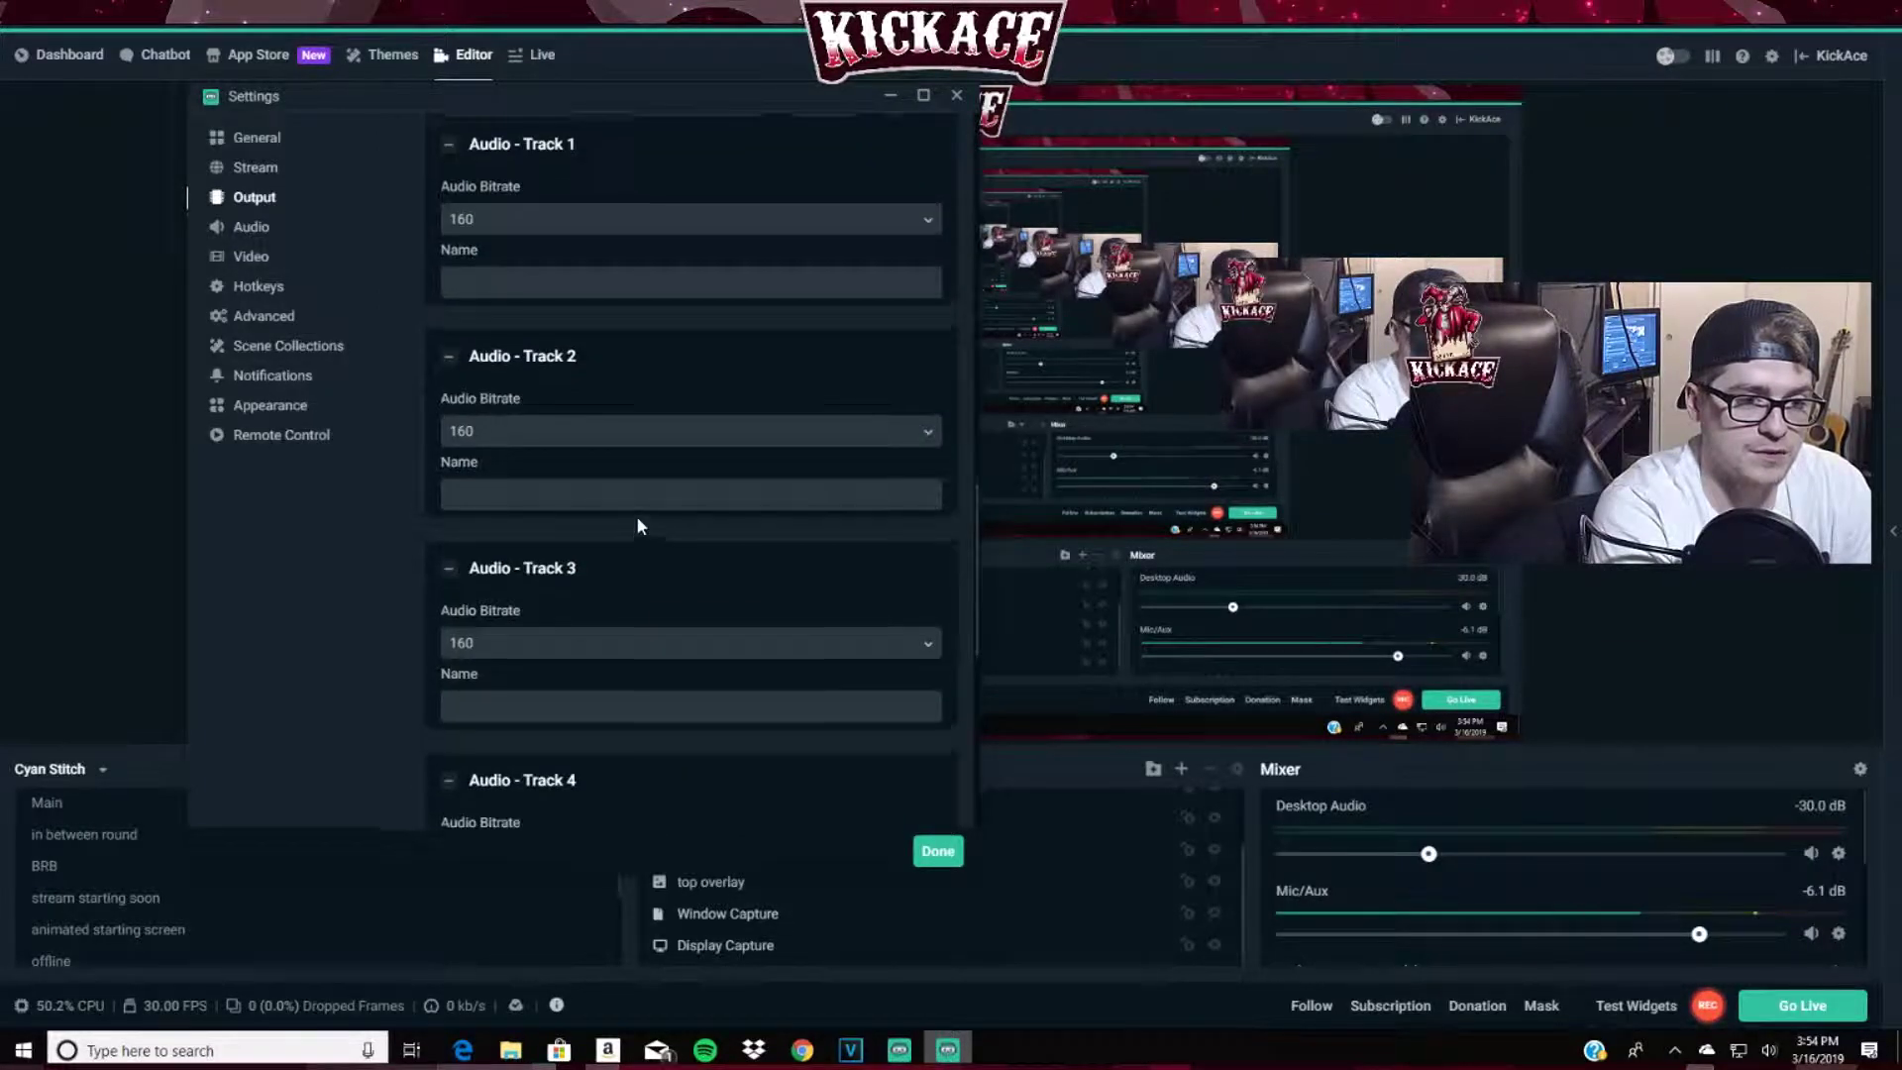
{"action": "scroll", "coordinate": [636, 515], "scroll_direction": "up", "scroll_amount": 5}
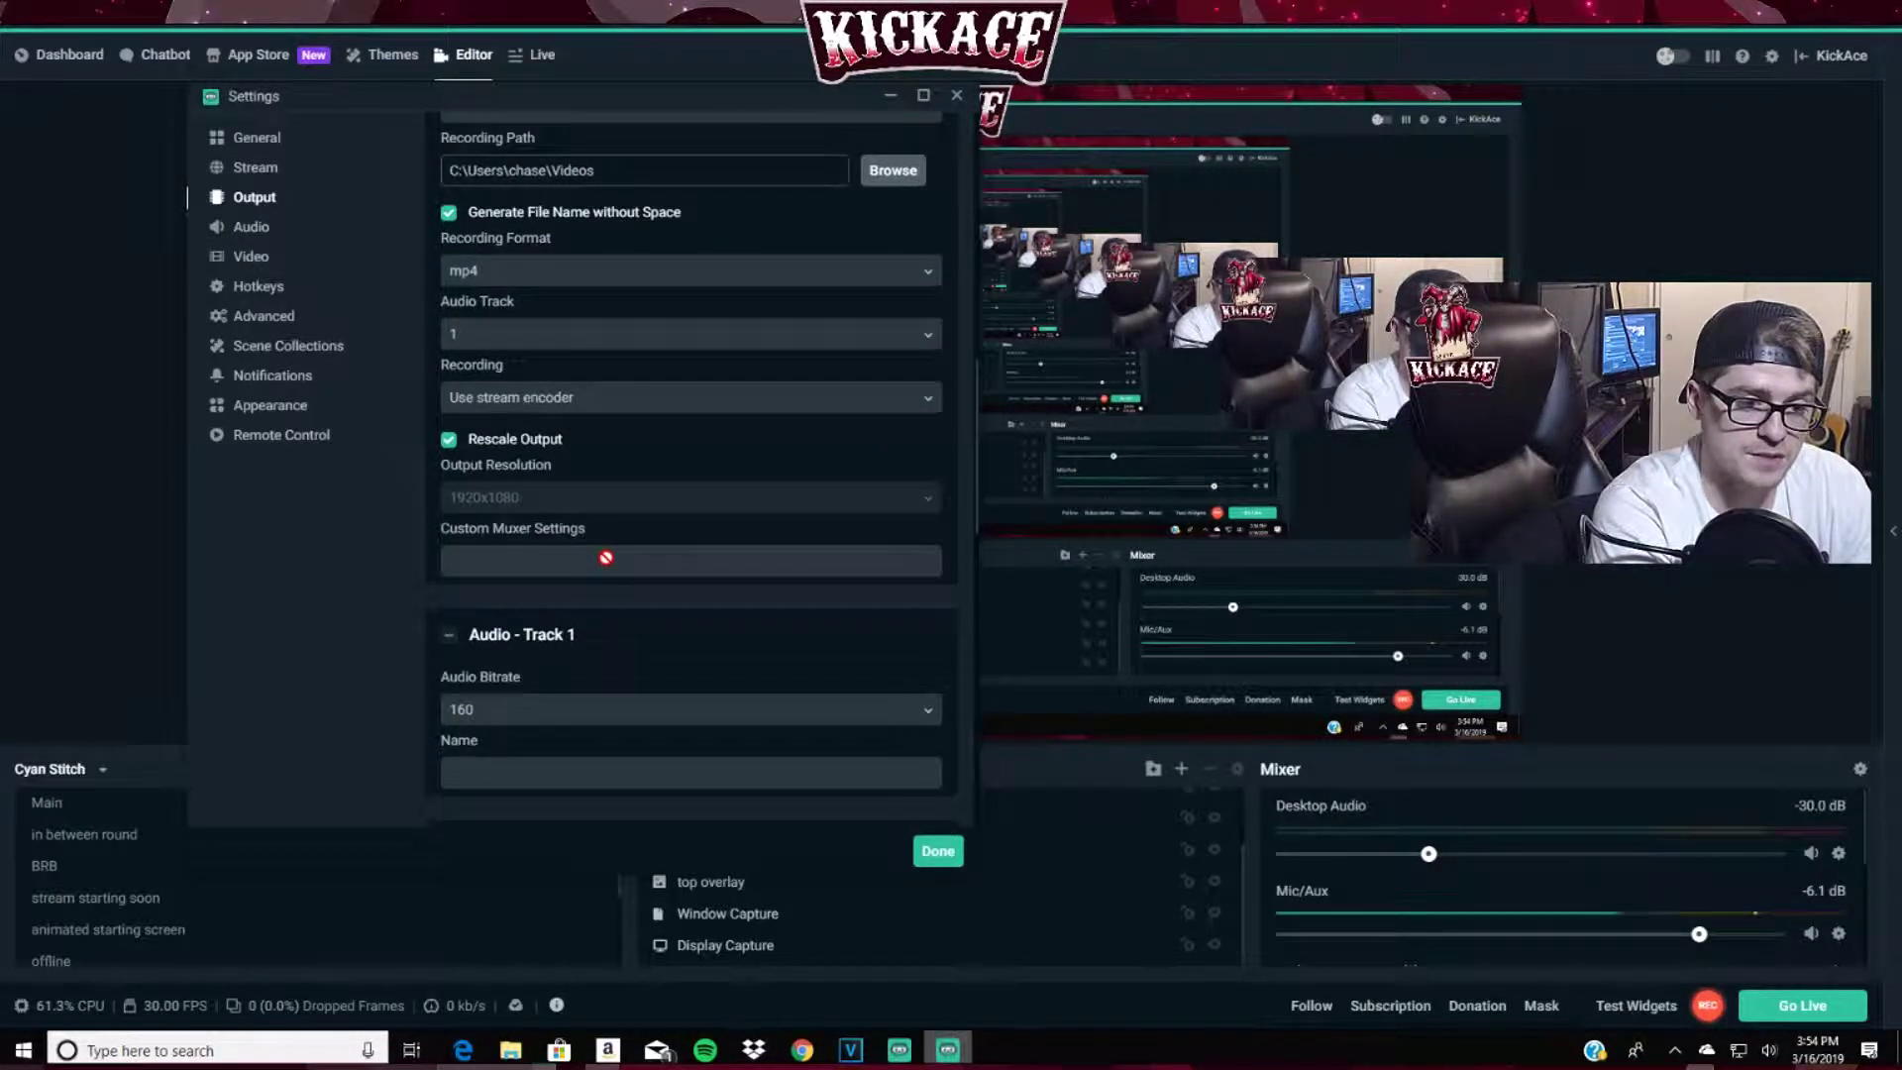
{"action": "scroll", "coordinate": [545, 584], "scroll_direction": "down", "scroll_amount": 5}
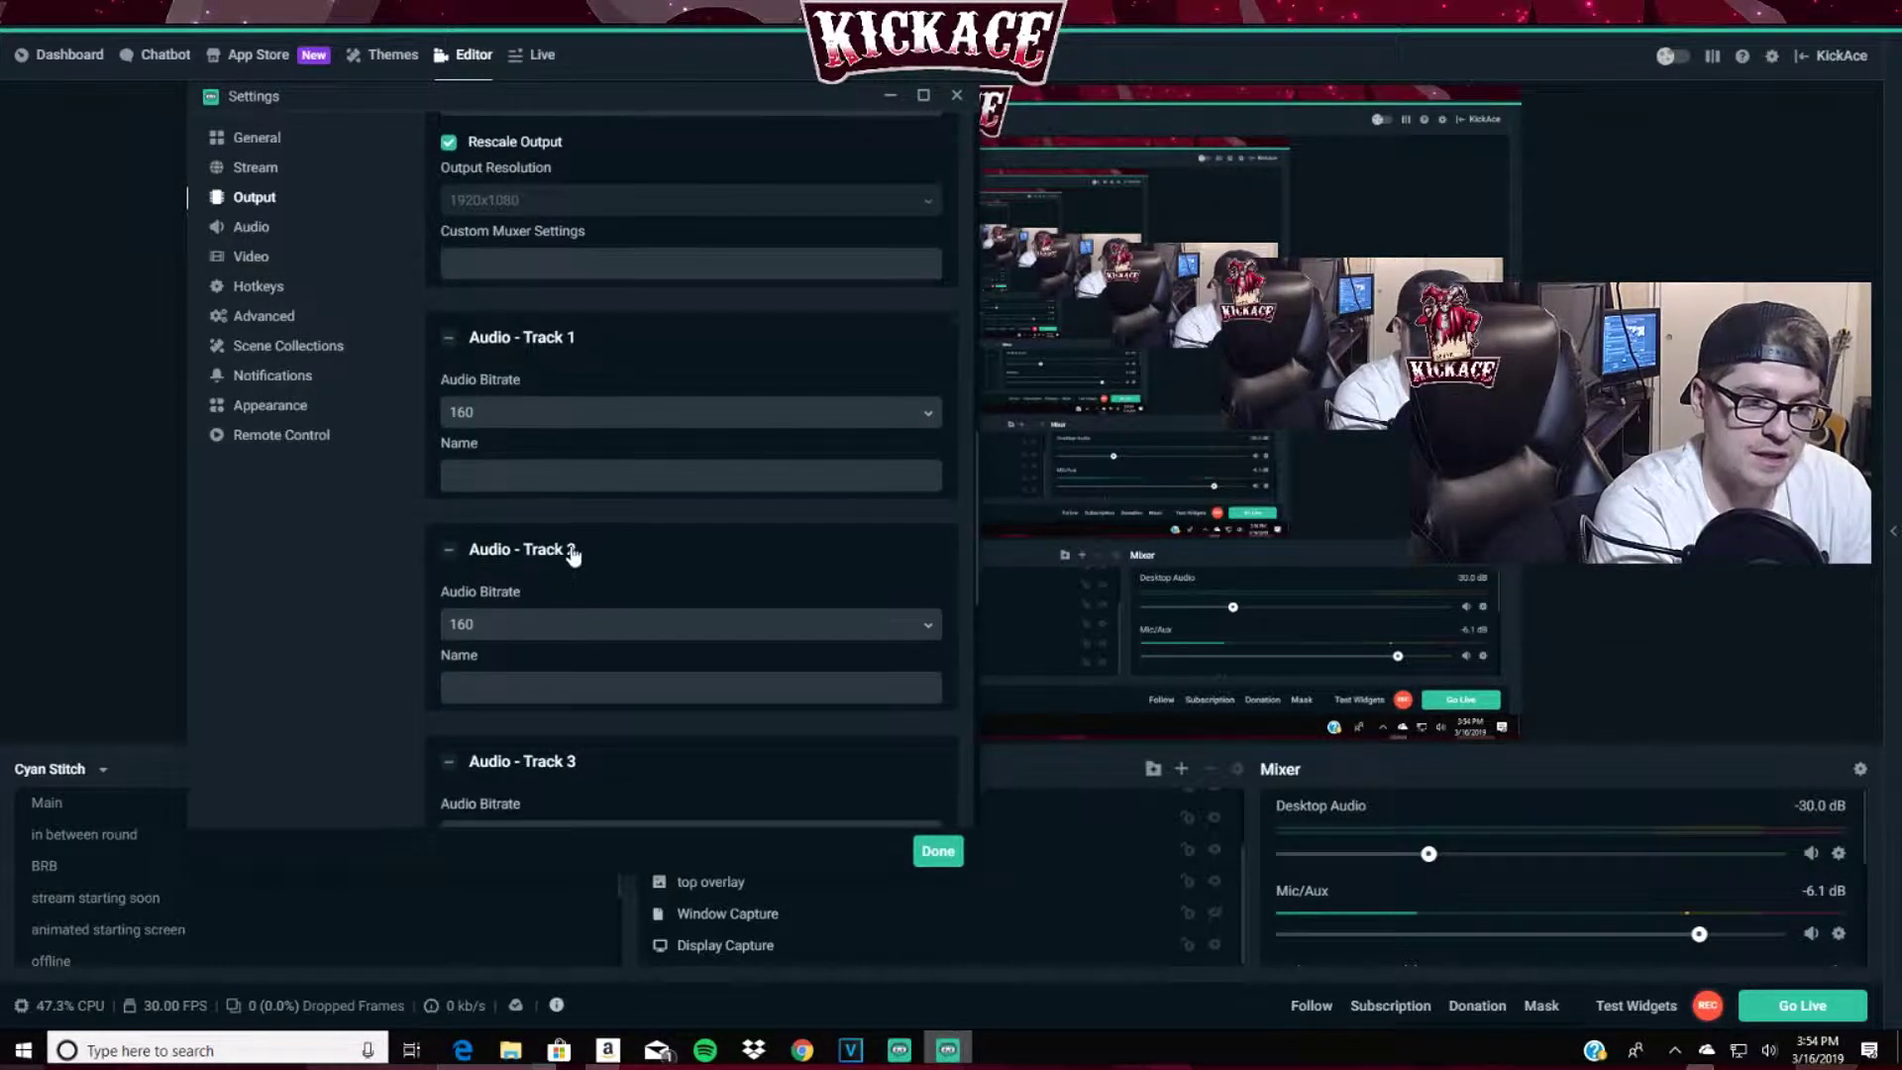
{"action": "scroll", "coordinate": [582, 535], "scroll_direction": "down", "scroll_amount": 7}
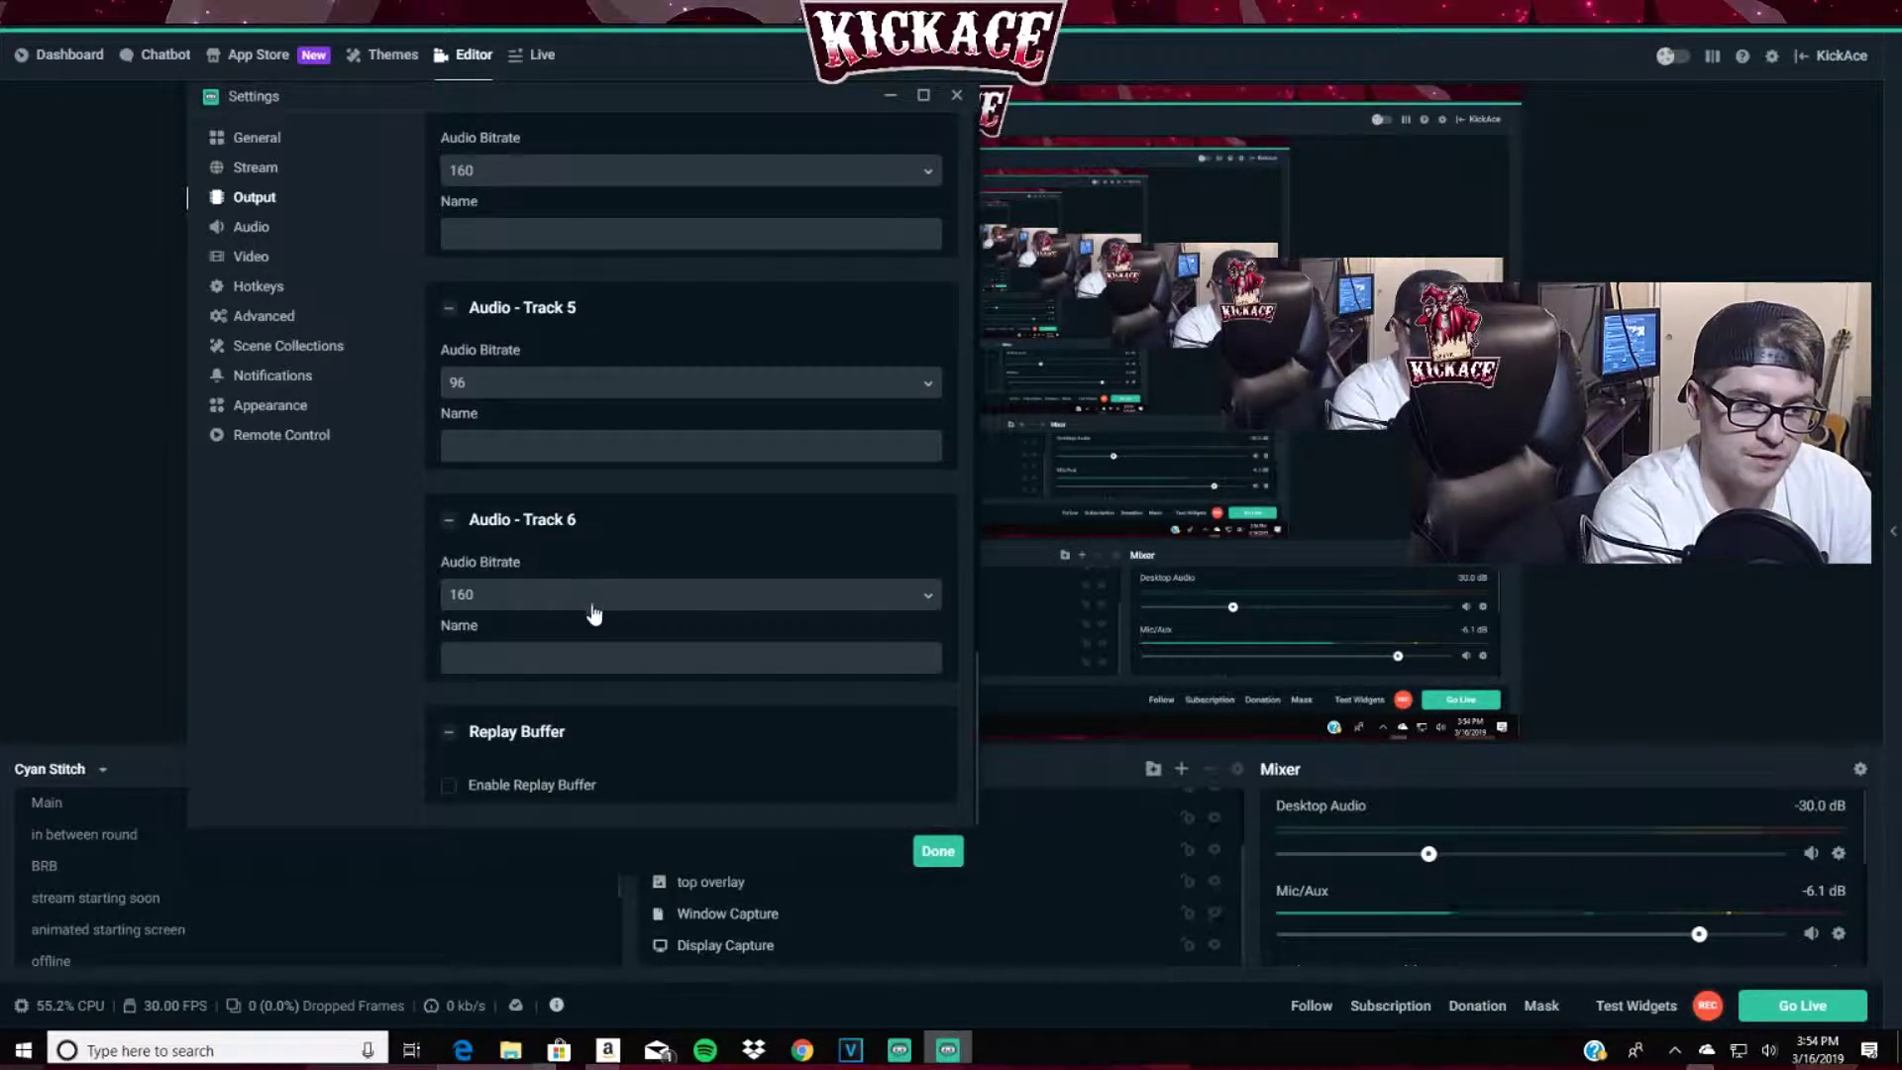
{"action": "scroll", "coordinate": [574, 681], "scroll_direction": "up", "scroll_amount": 15}
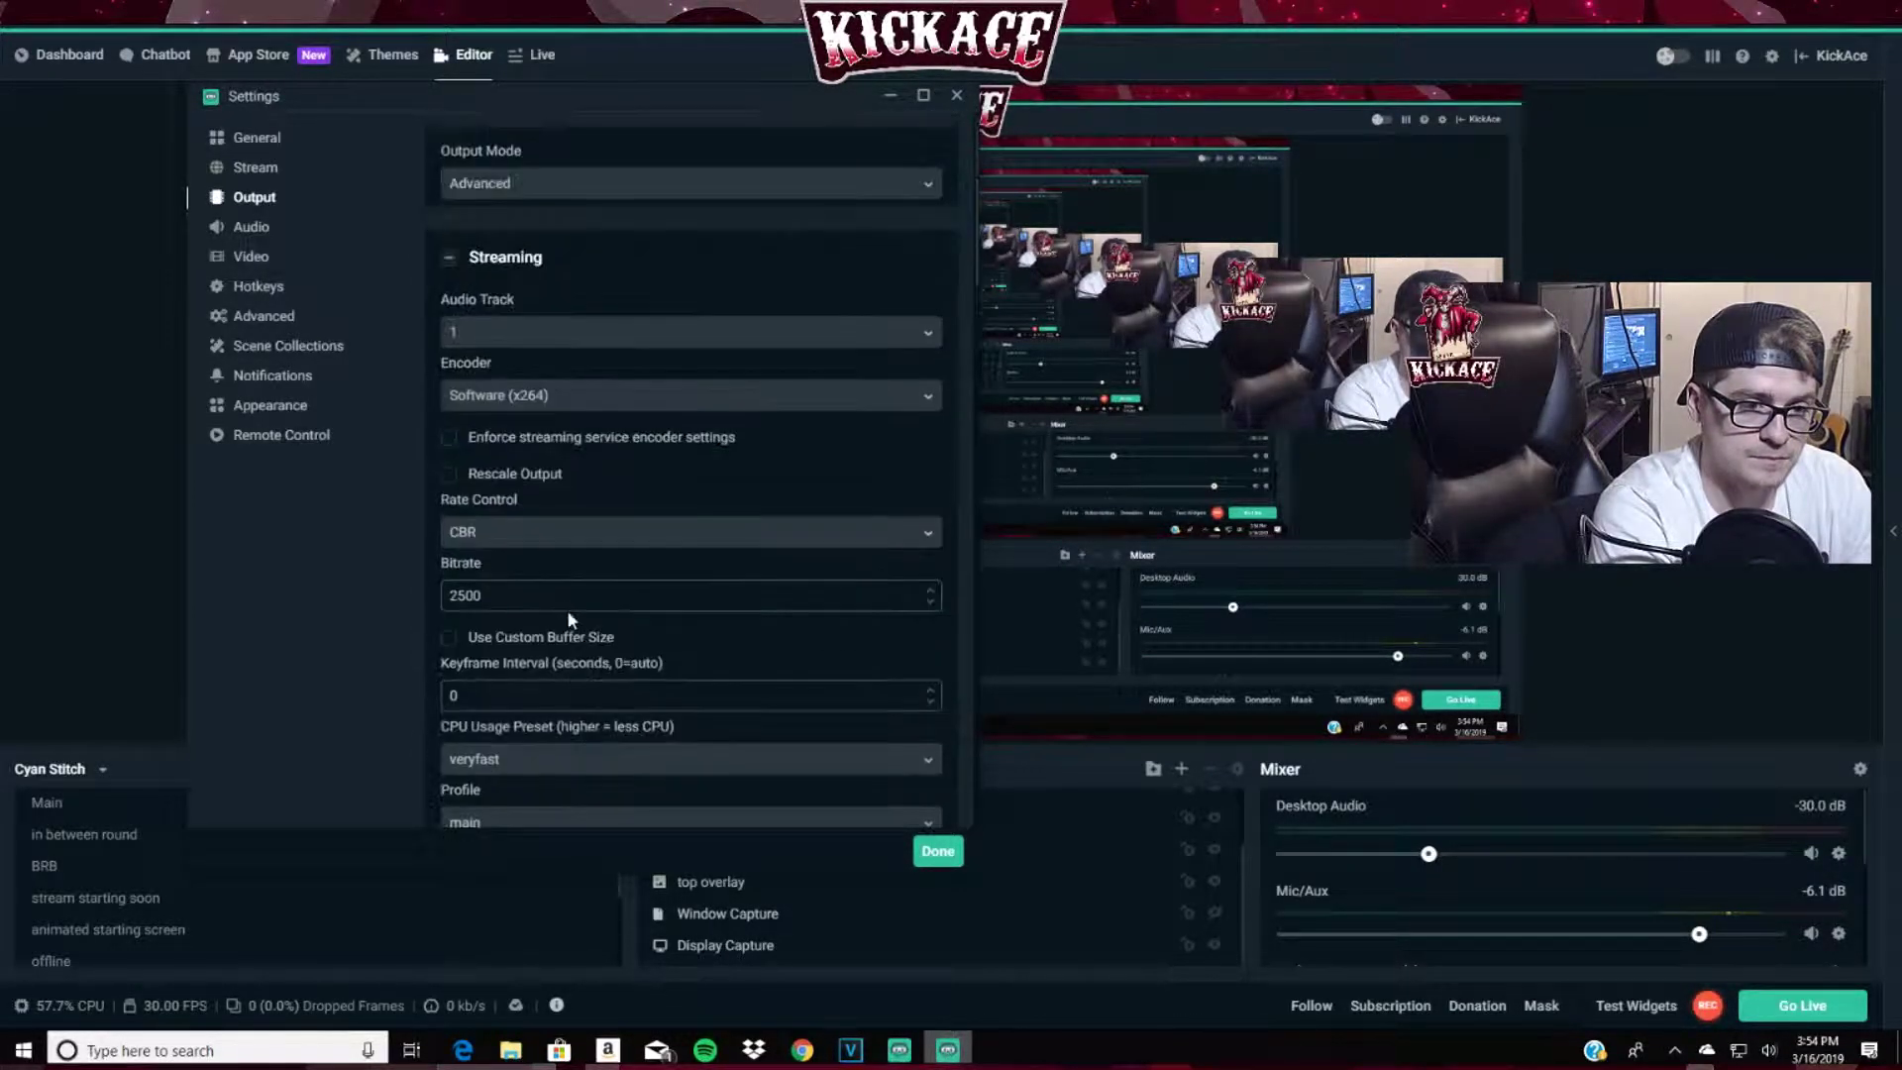
- Set the output mode to Simple and review its streaming and recording options
{"action": "left_click", "coordinate": [559, 194]}
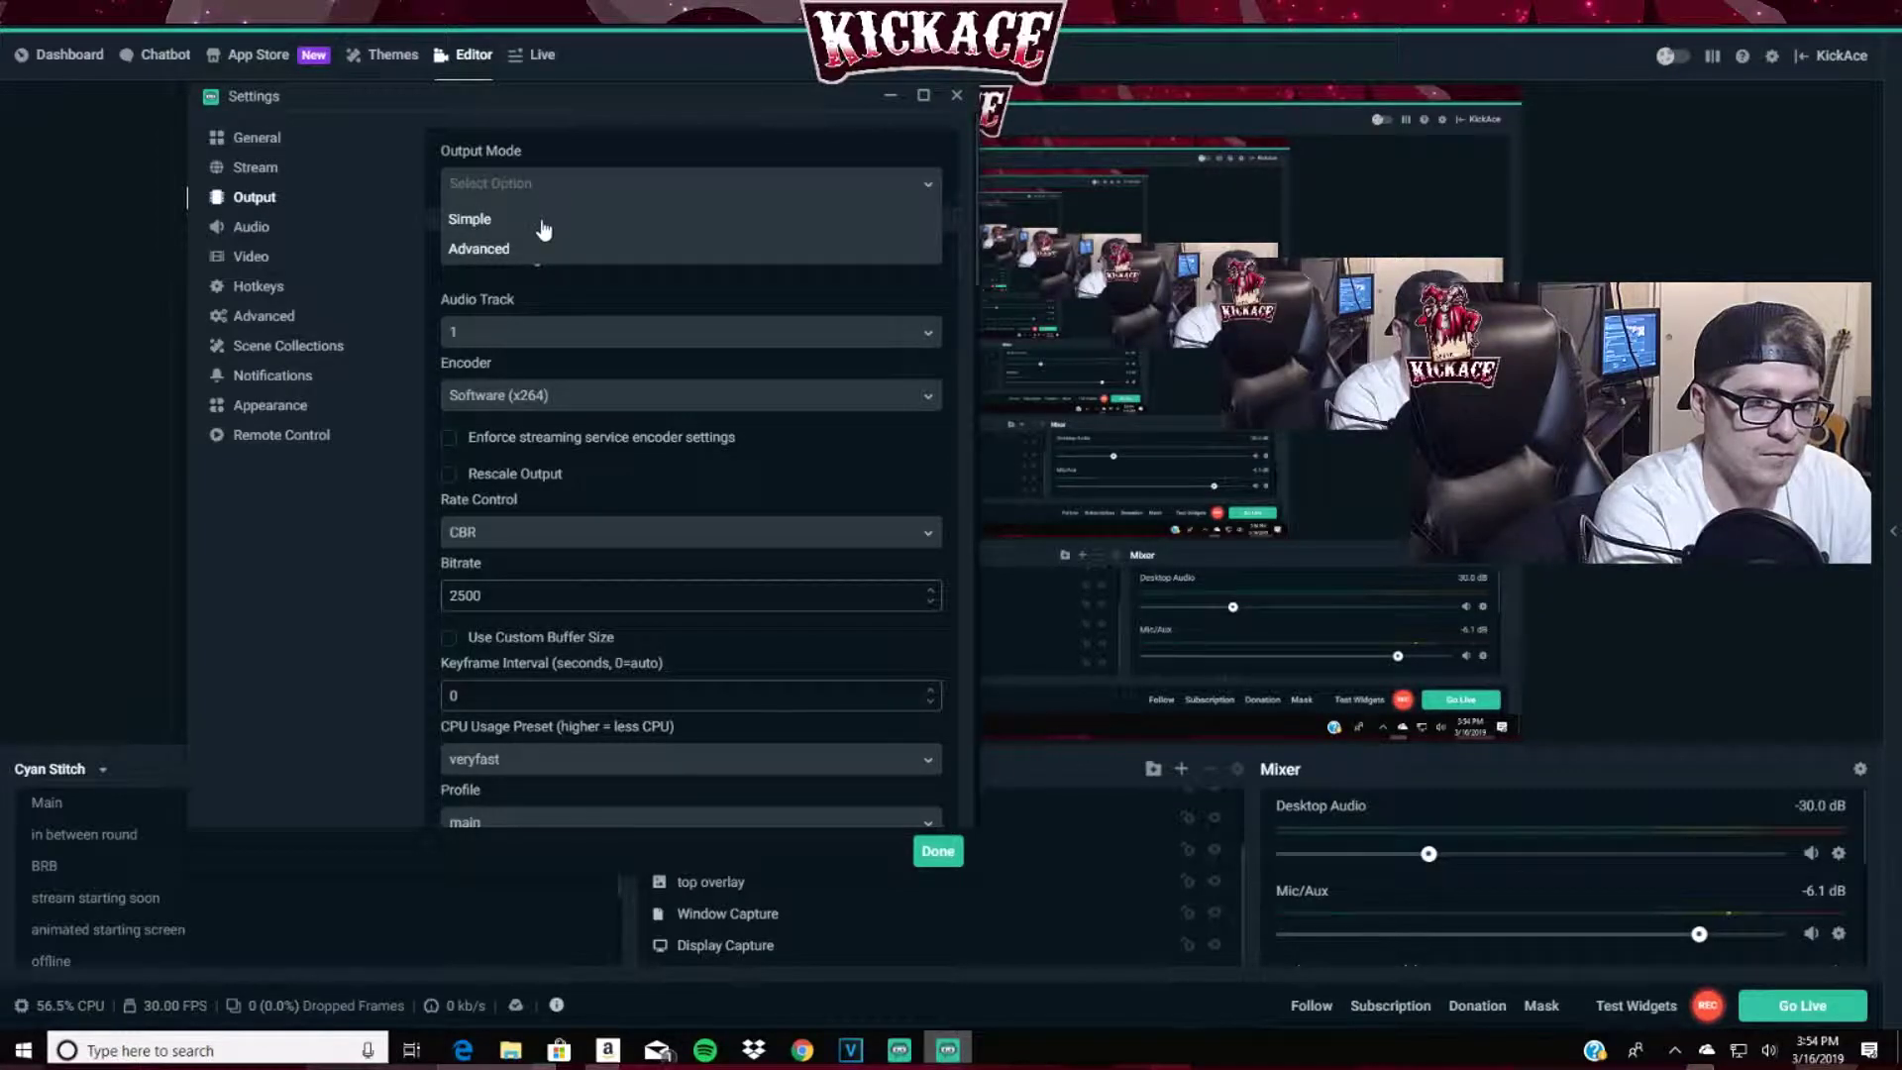
{"action": "left_click", "coordinate": [541, 216]}
{"action": "scroll", "coordinate": [682, 380], "scroll_direction": "down", "scroll_amount": 4}
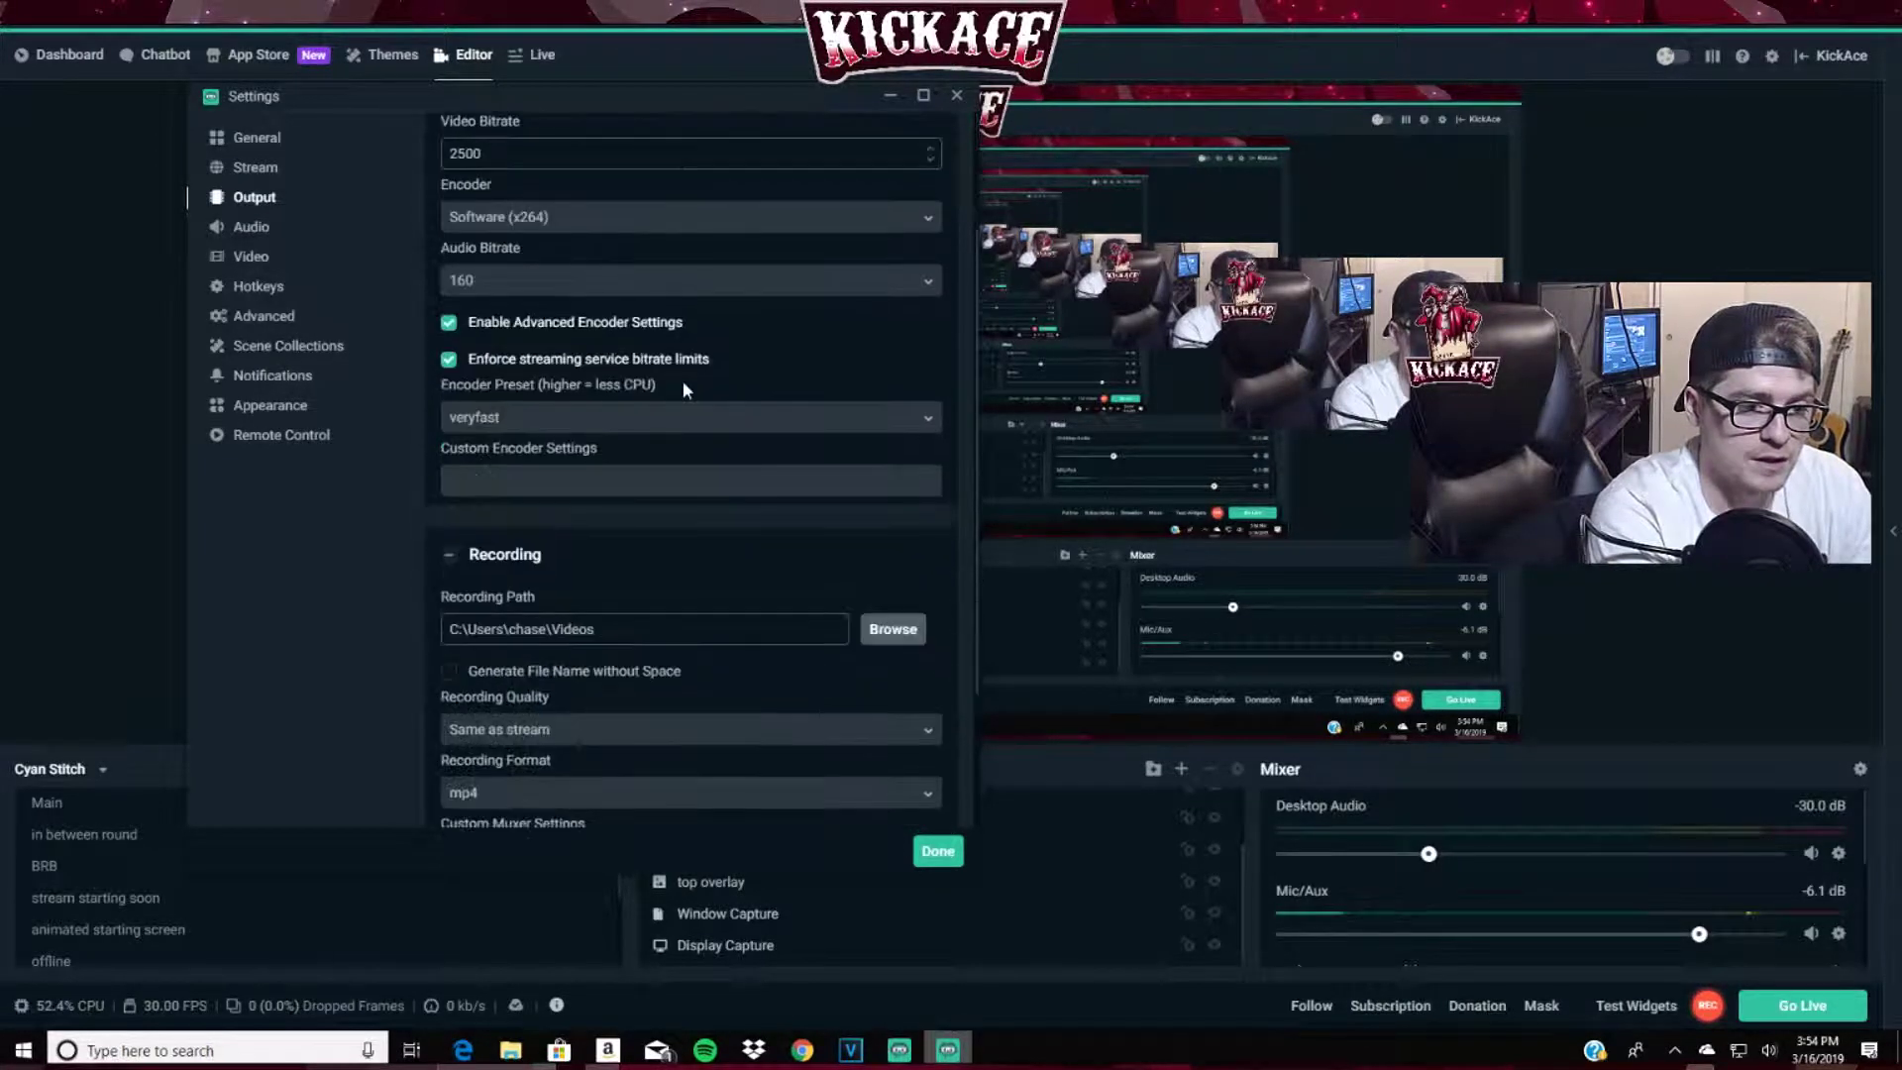
{"action": "scroll", "coordinate": [595, 479], "scroll_direction": "up", "scroll_amount": 4}
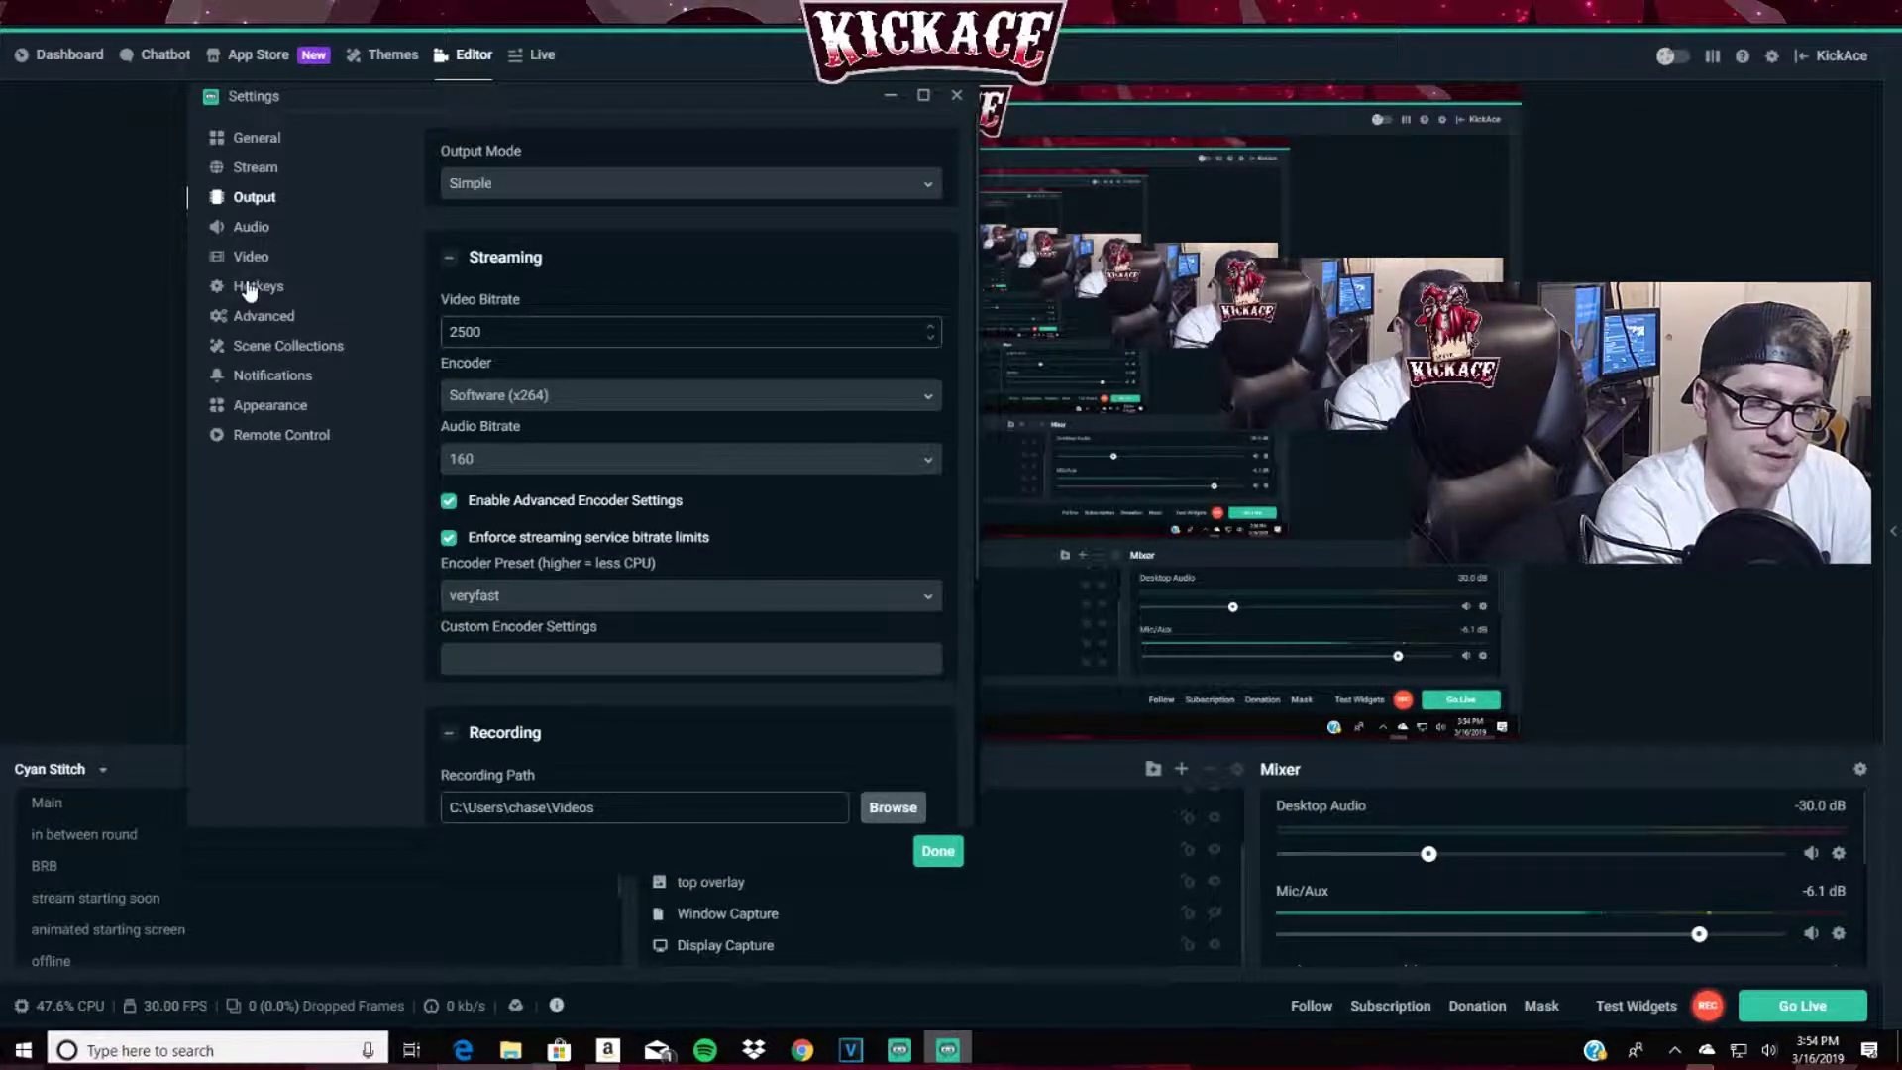
- Choose Microphone (ROCCAT Juke) as Mic/Auxiliary Device 1 in the Audio settings
{"action": "left_click", "coordinate": [253, 231]}
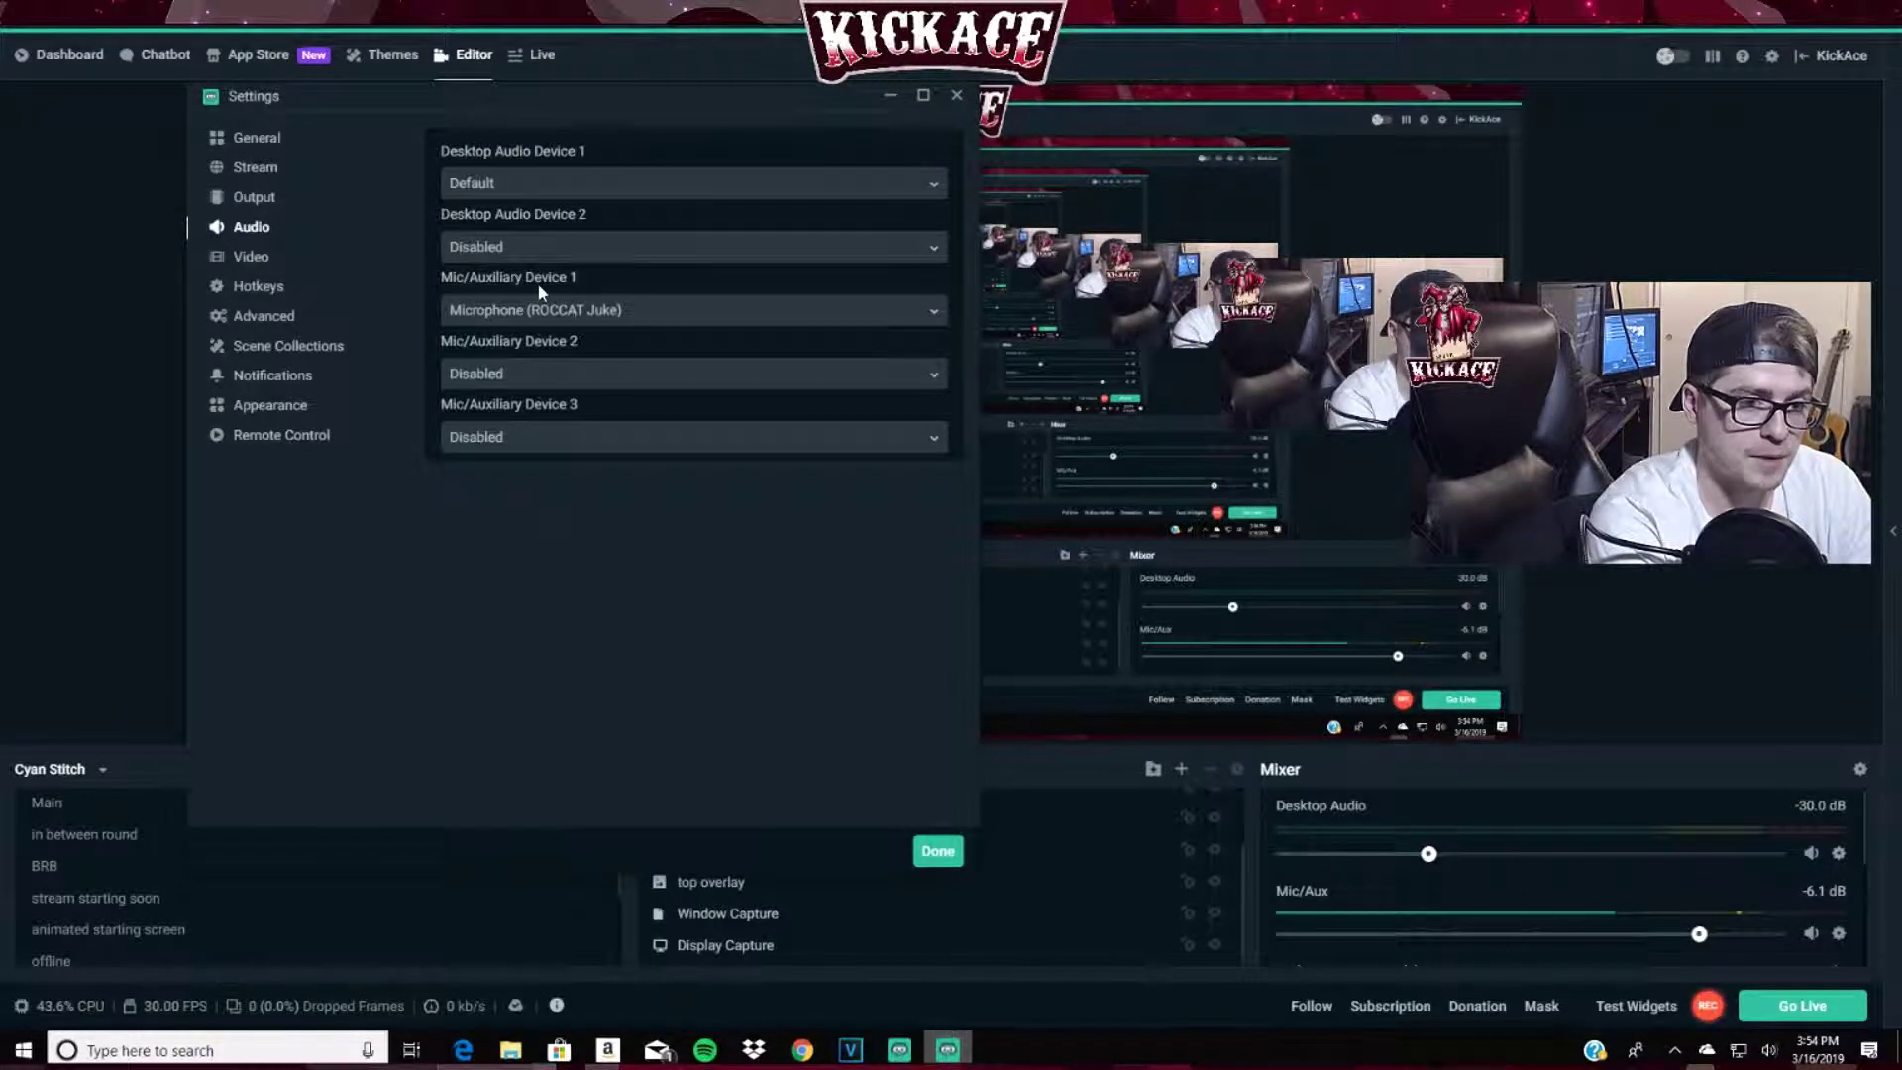
{"action": "left_click", "coordinate": [613, 328]}
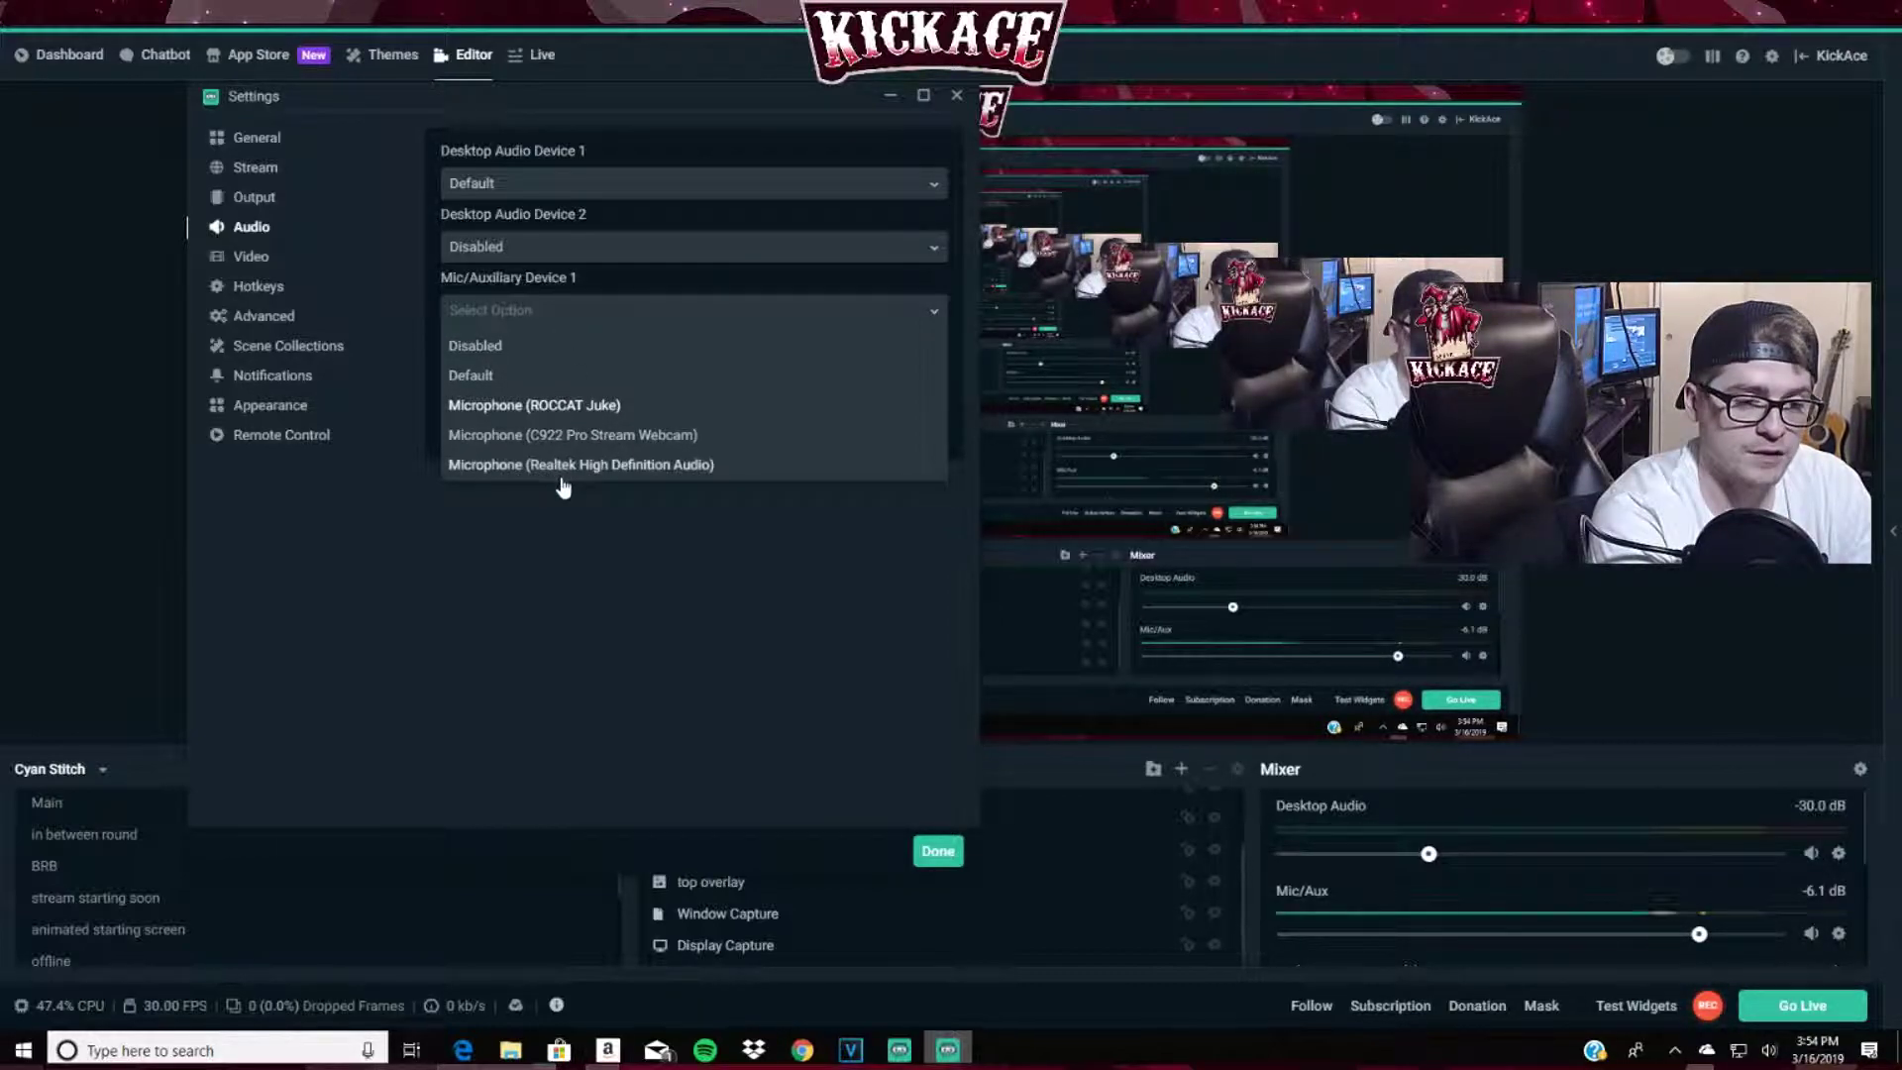
{"action": "left_click", "coordinate": [535, 404]}
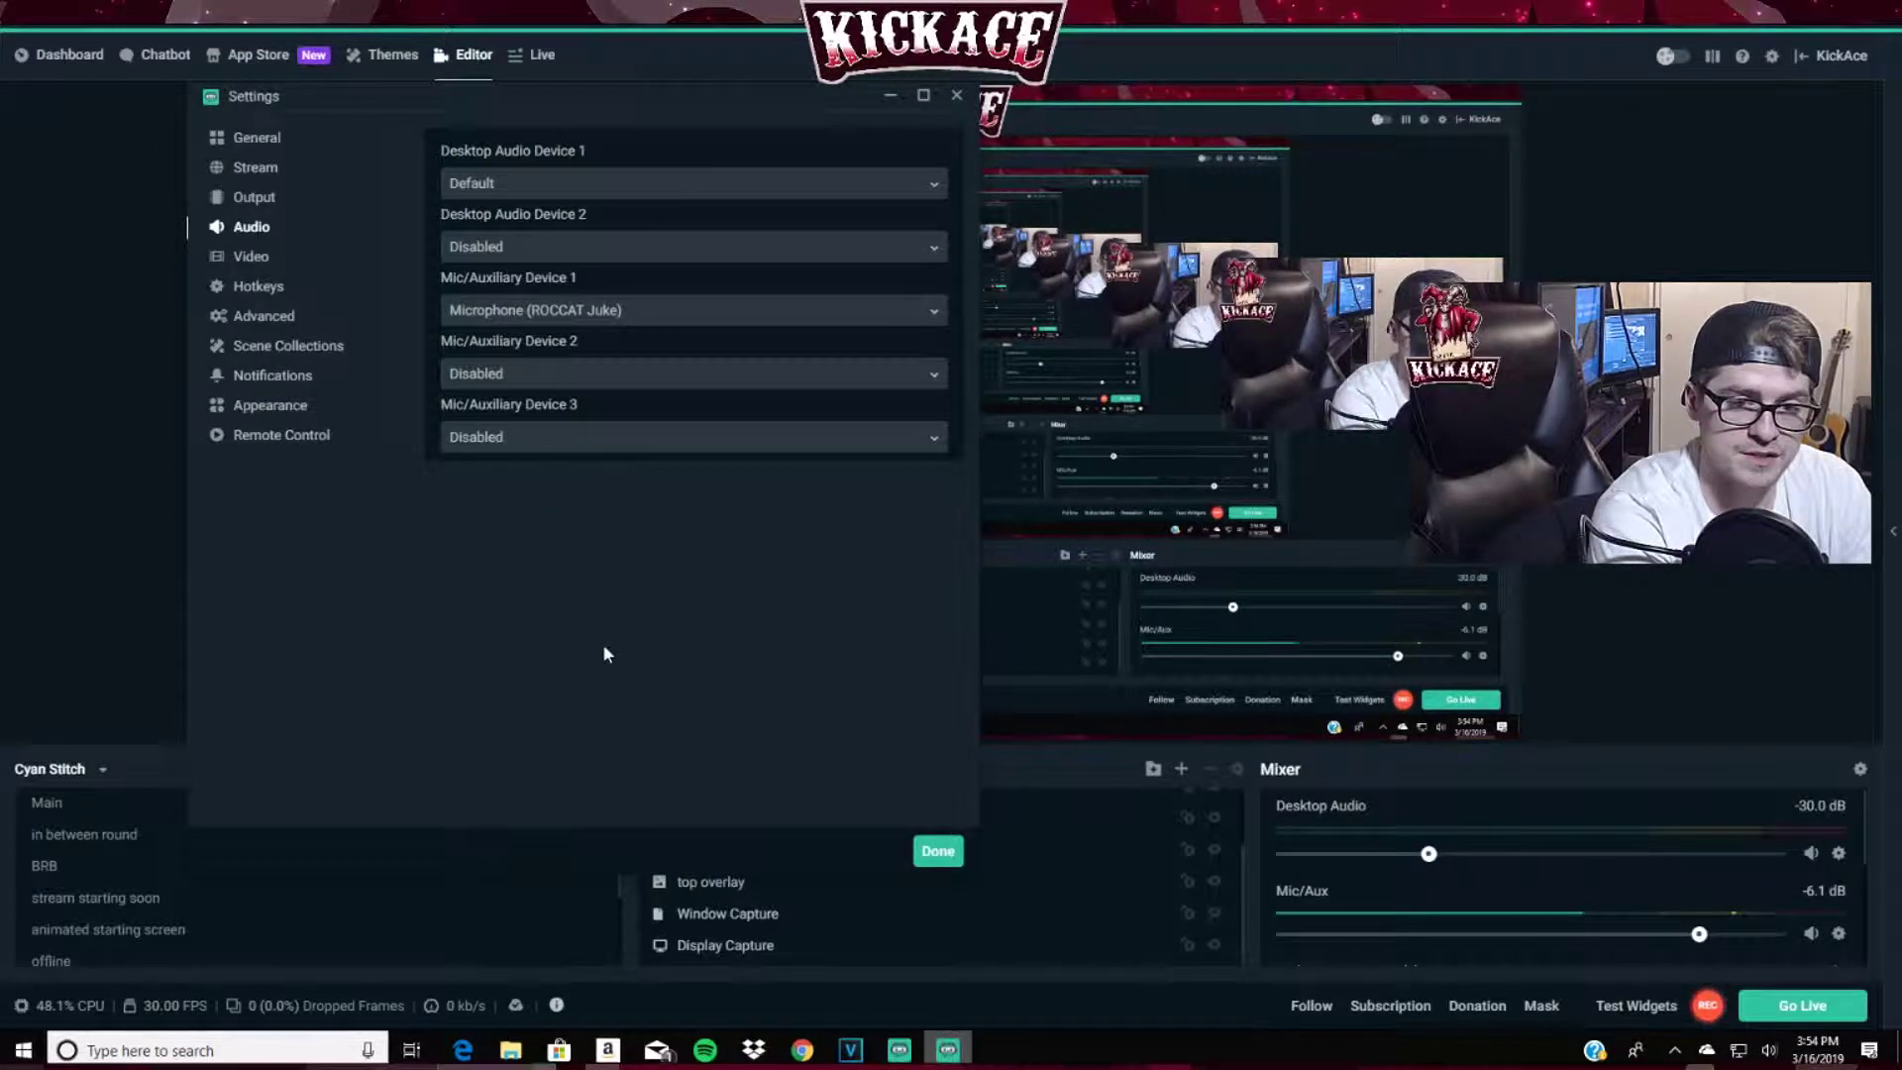
- In the Video settings, use Common FPS Values as the FPS type and choose 30 as the frame rate
{"action": "left_click", "coordinate": [251, 257]}
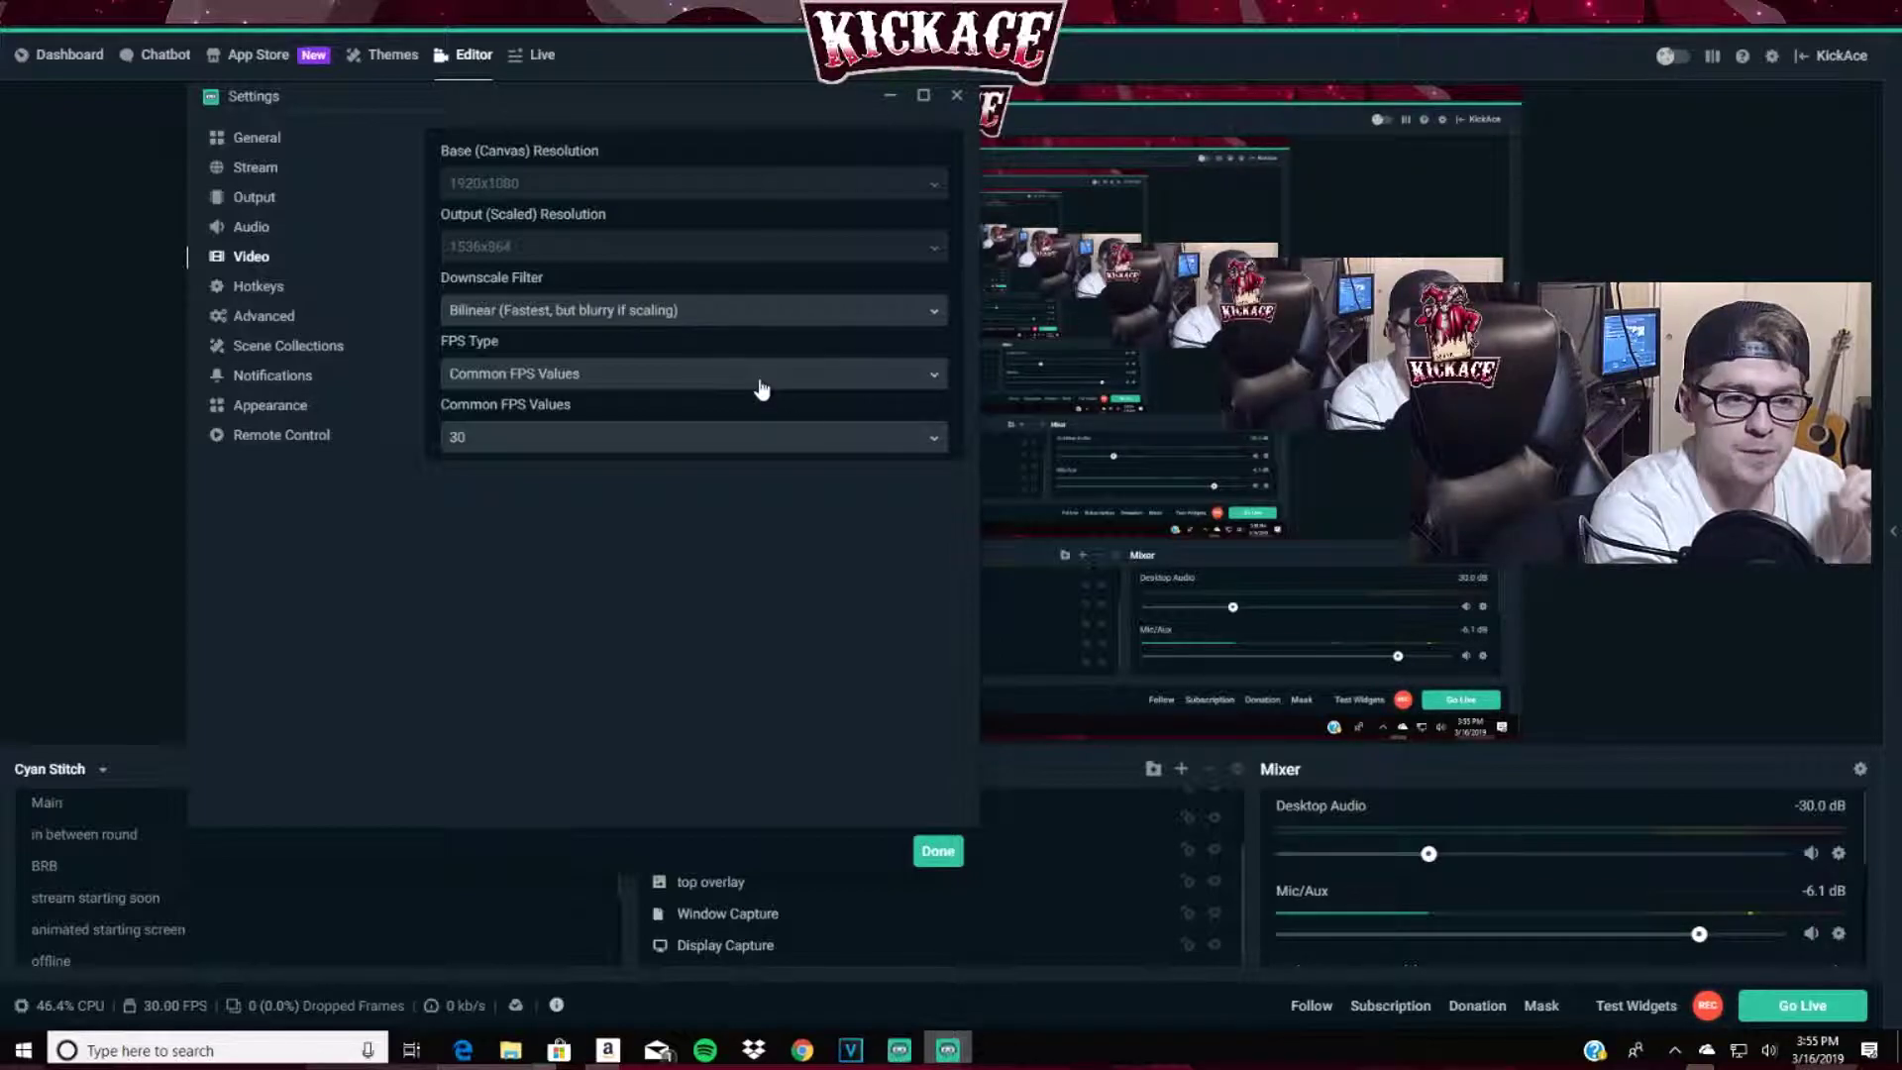
{"action": "left_click", "coordinate": [680, 375]}
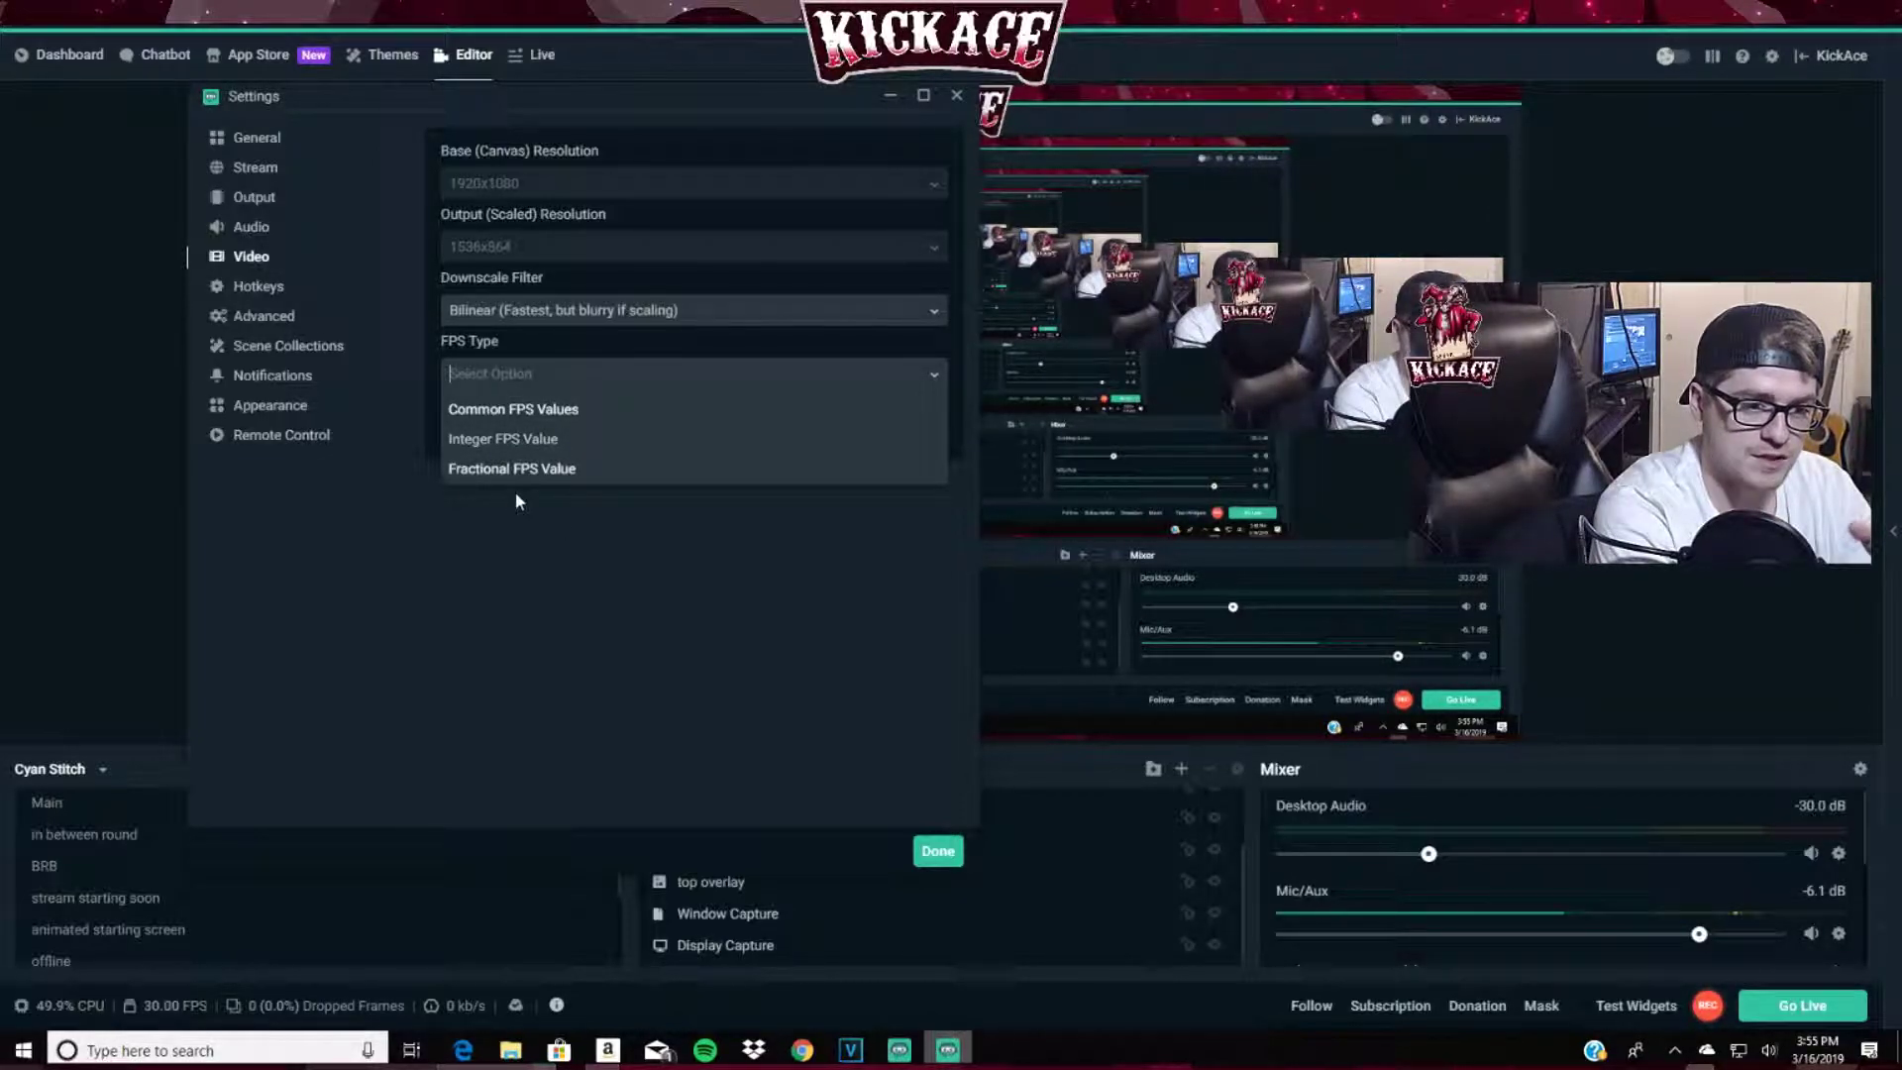
{"action": "key", "text": "Return"}
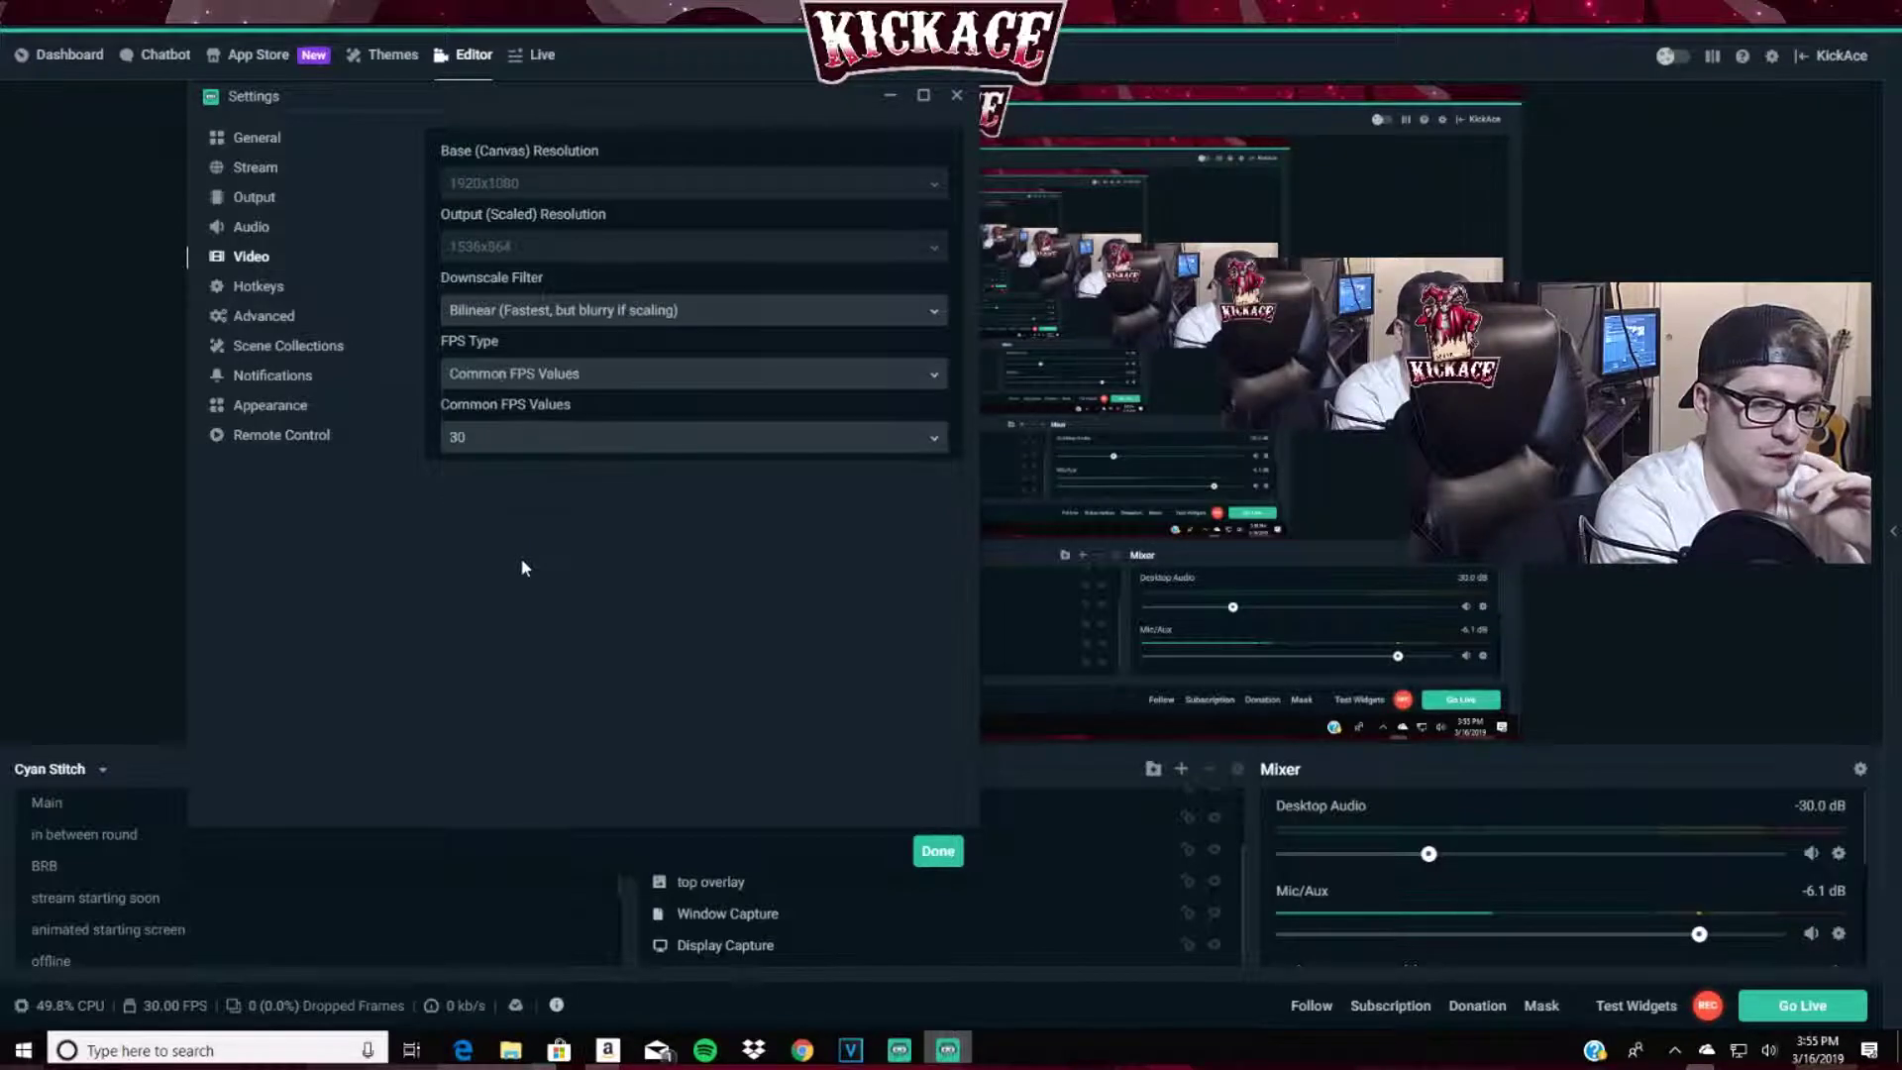
{"action": "left_click", "coordinate": [601, 446]}
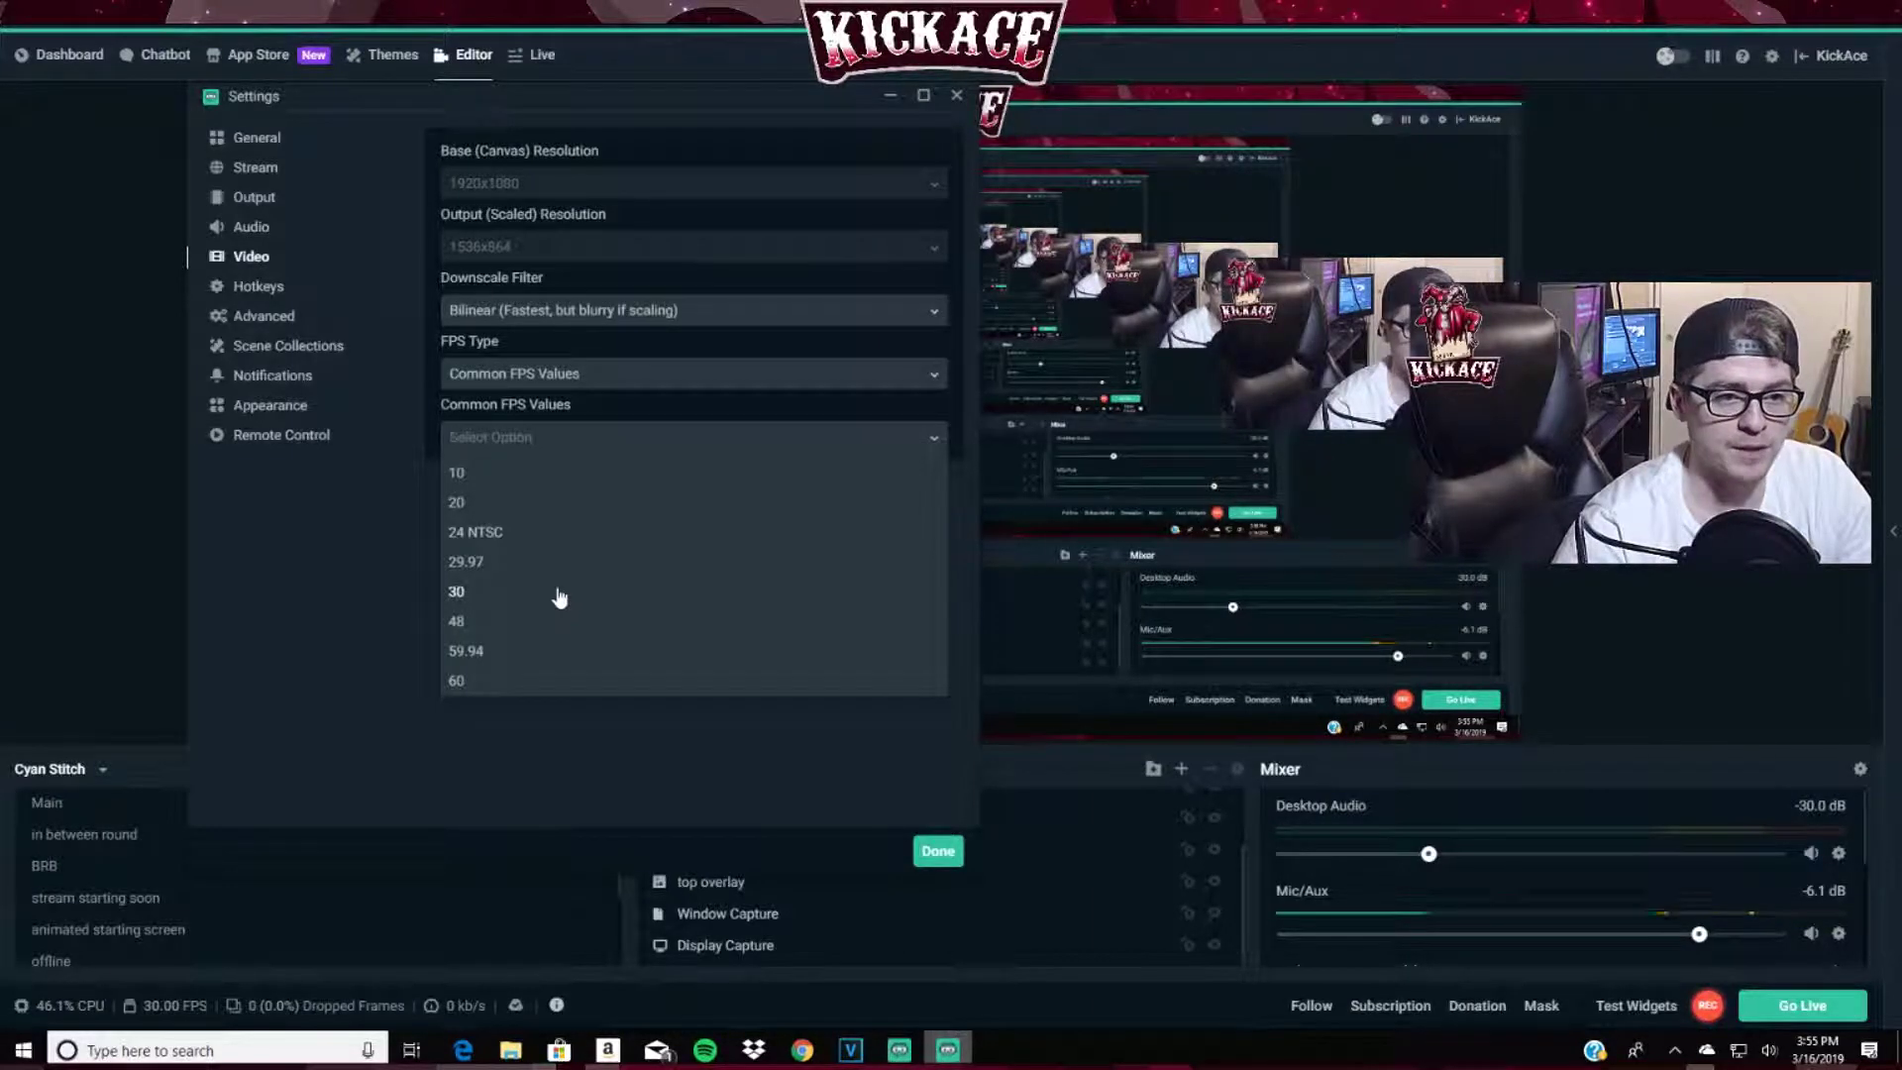
{"action": "left_click", "coordinate": [461, 594]}
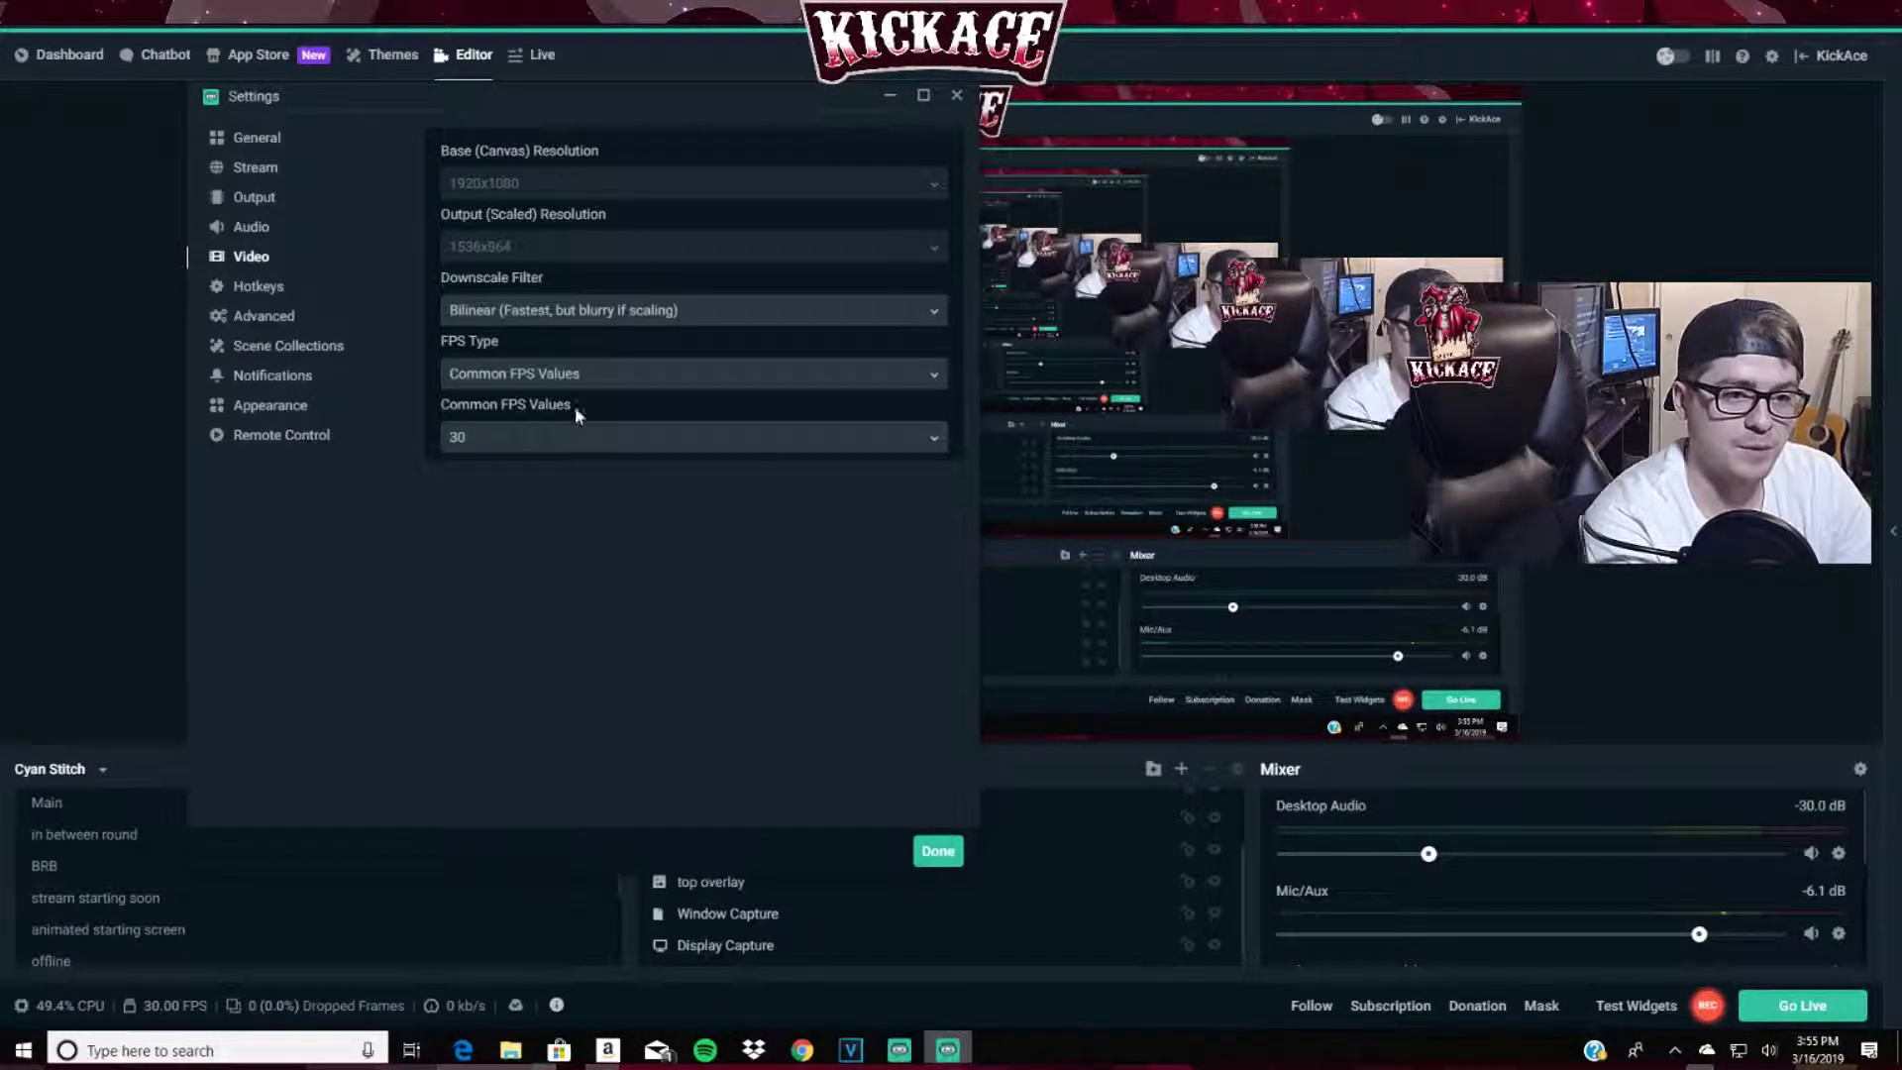
{"action": "left_click", "coordinate": [523, 437]}
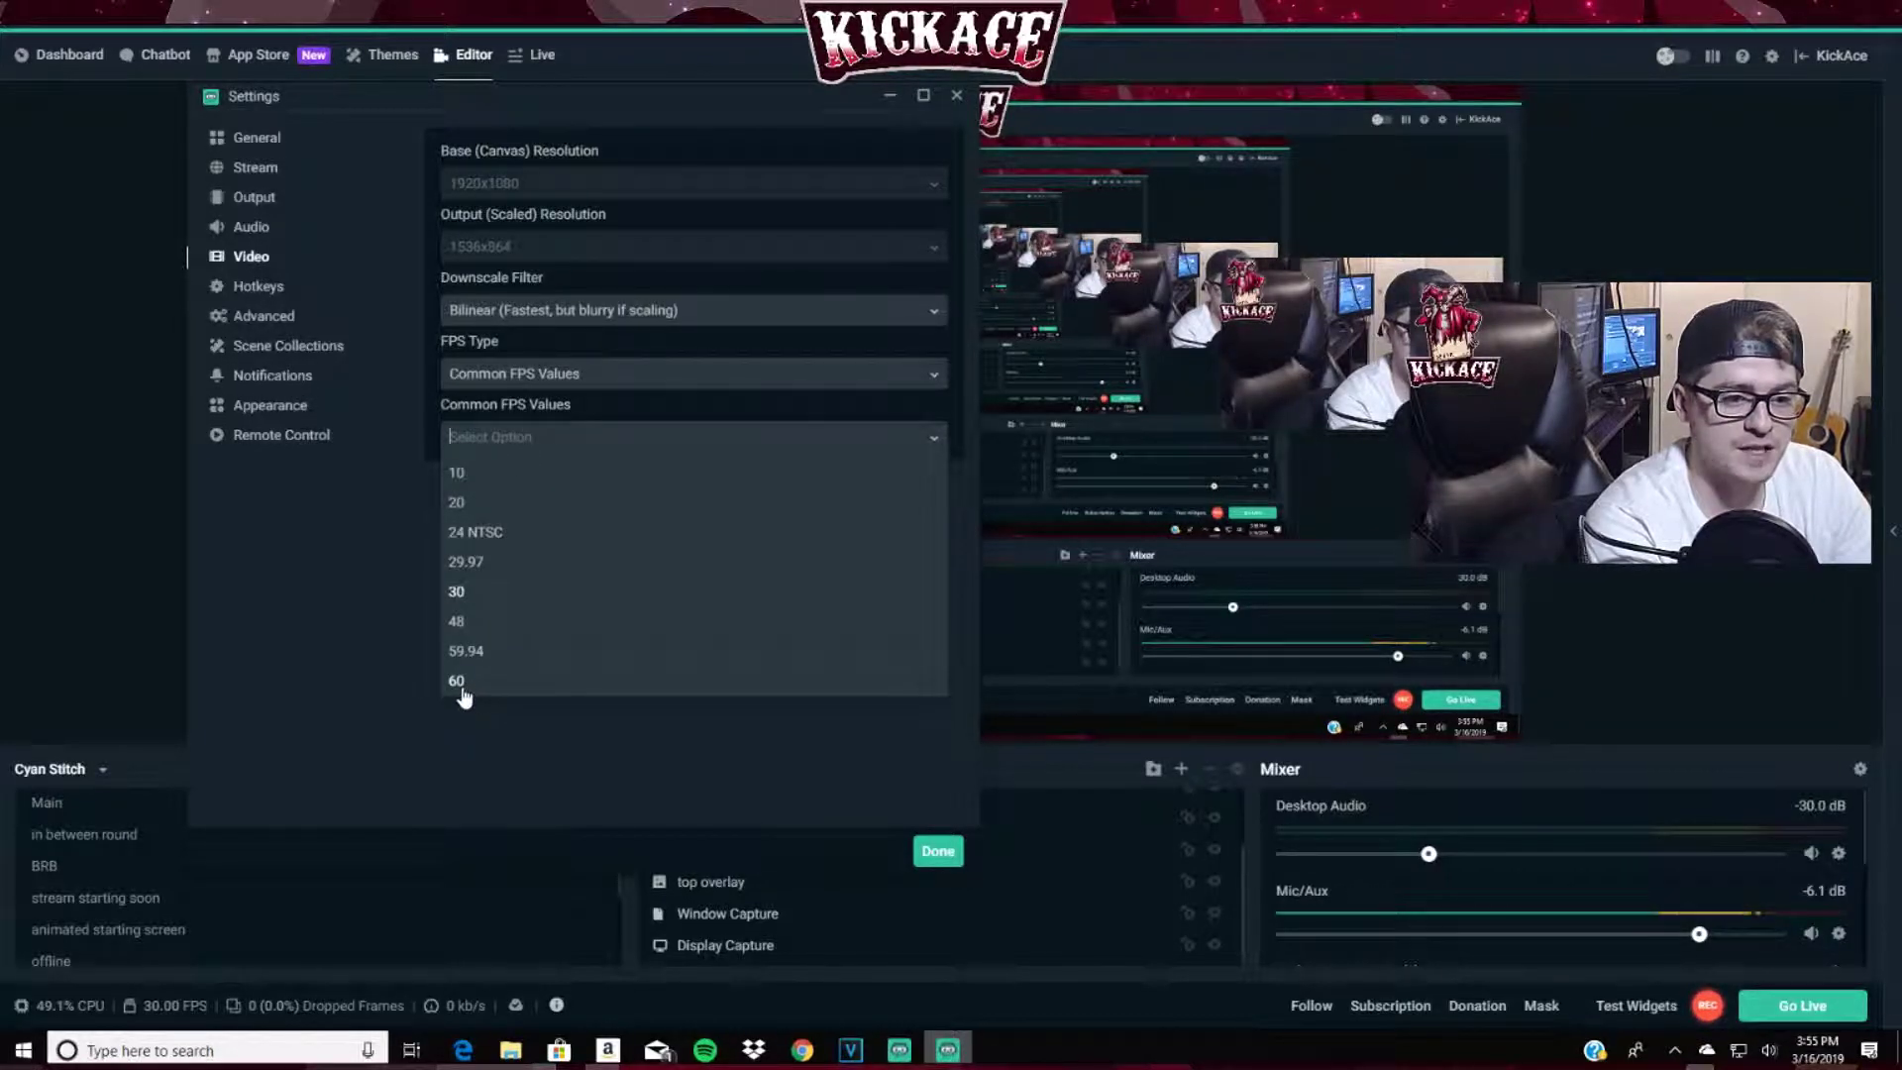
{"action": "left_click", "coordinate": [293, 650]}
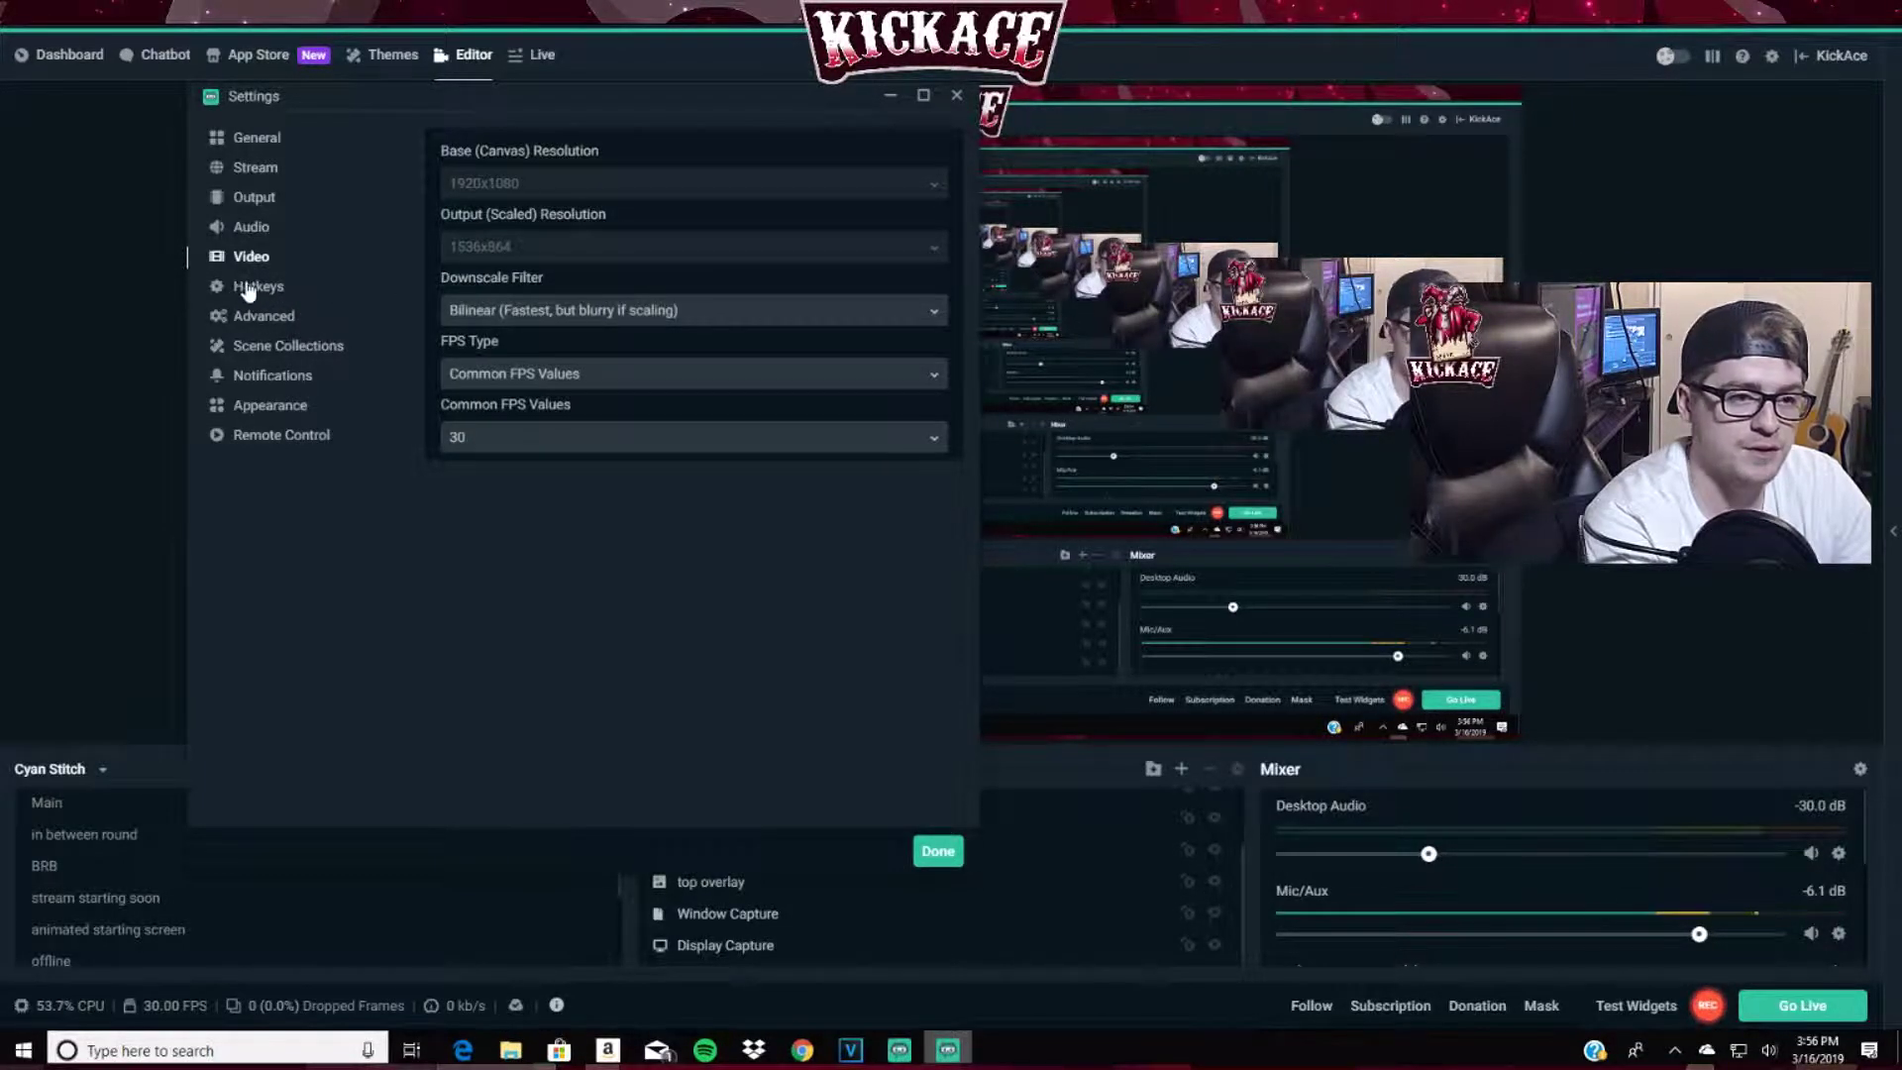
- Examine the Hotkeys settings for streaming, studio mode and the Switch to scene assignments of each scene
{"action": "left_click", "coordinate": [297, 296]}
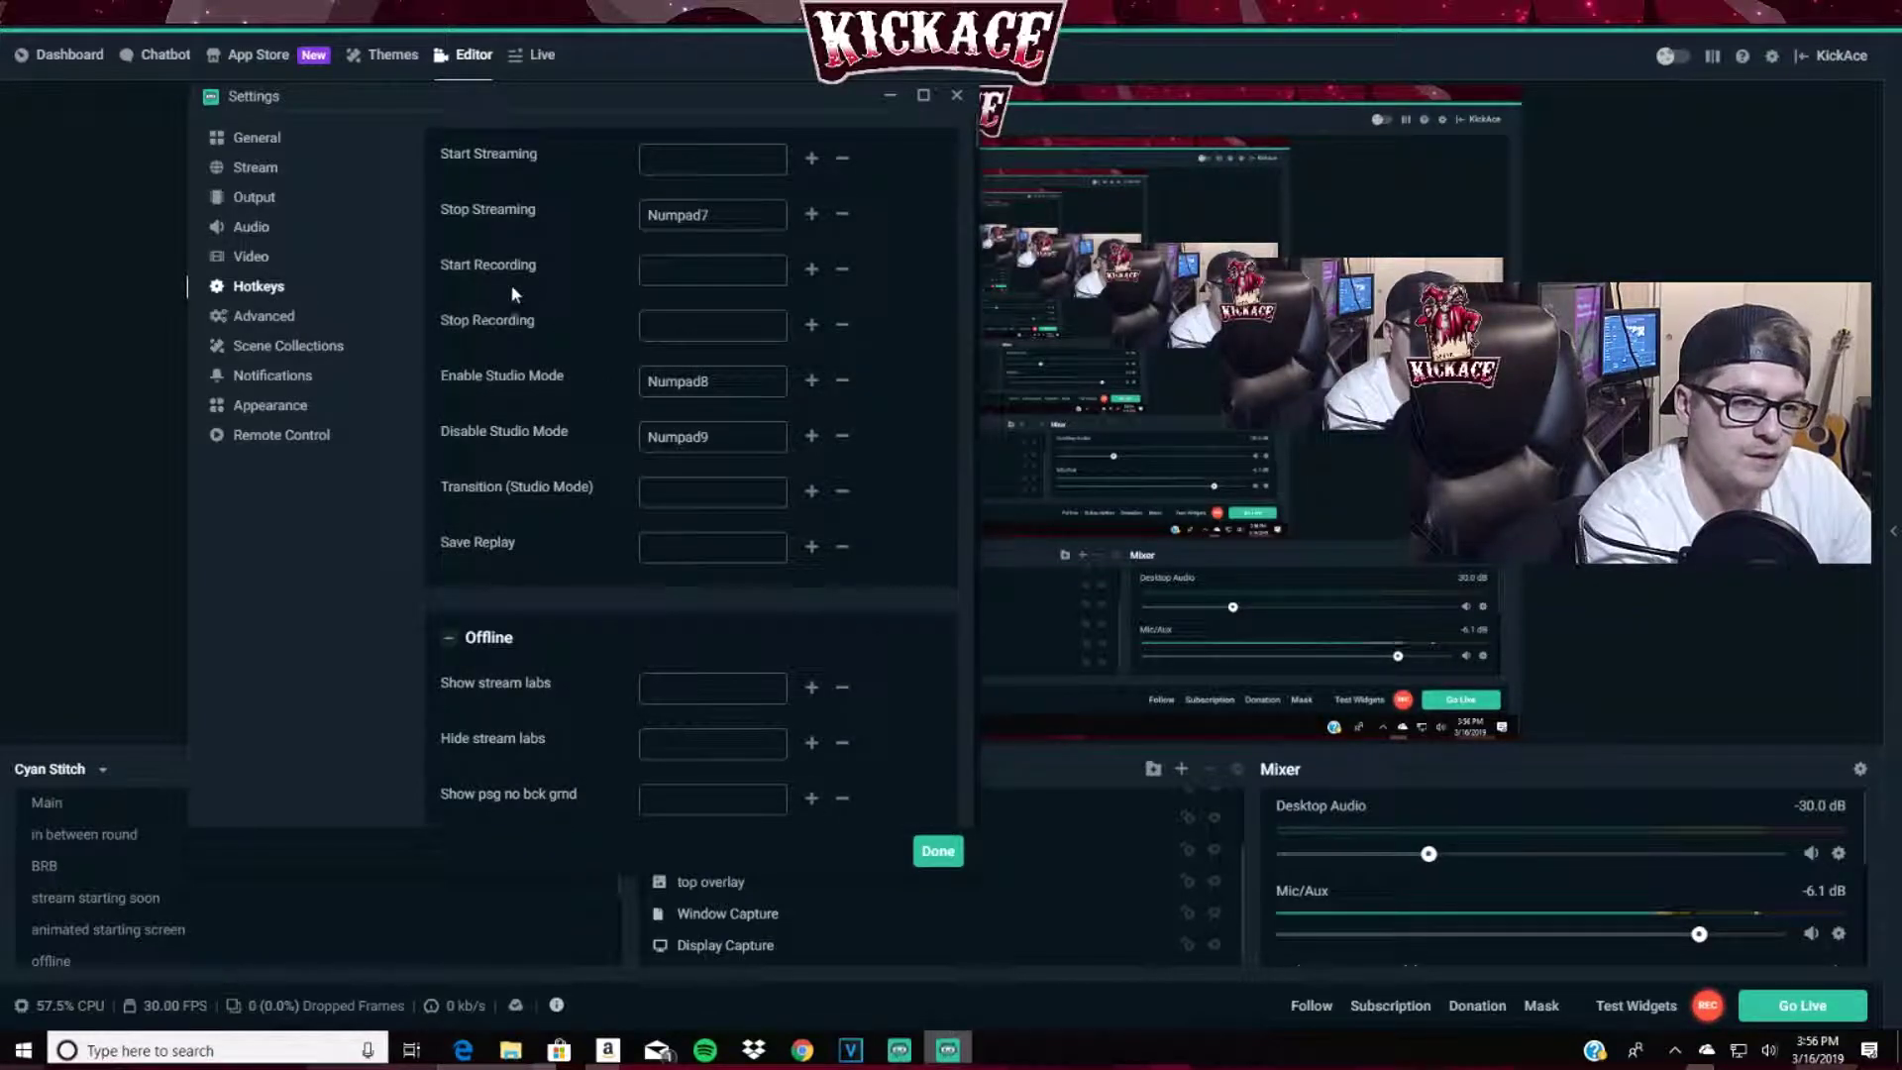
{"action": "scroll", "coordinate": [609, 519], "scroll_direction": "down", "scroll_amount": 5}
{"action": "scroll", "coordinate": [606, 520], "scroll_direction": "up", "scroll_amount": 5}
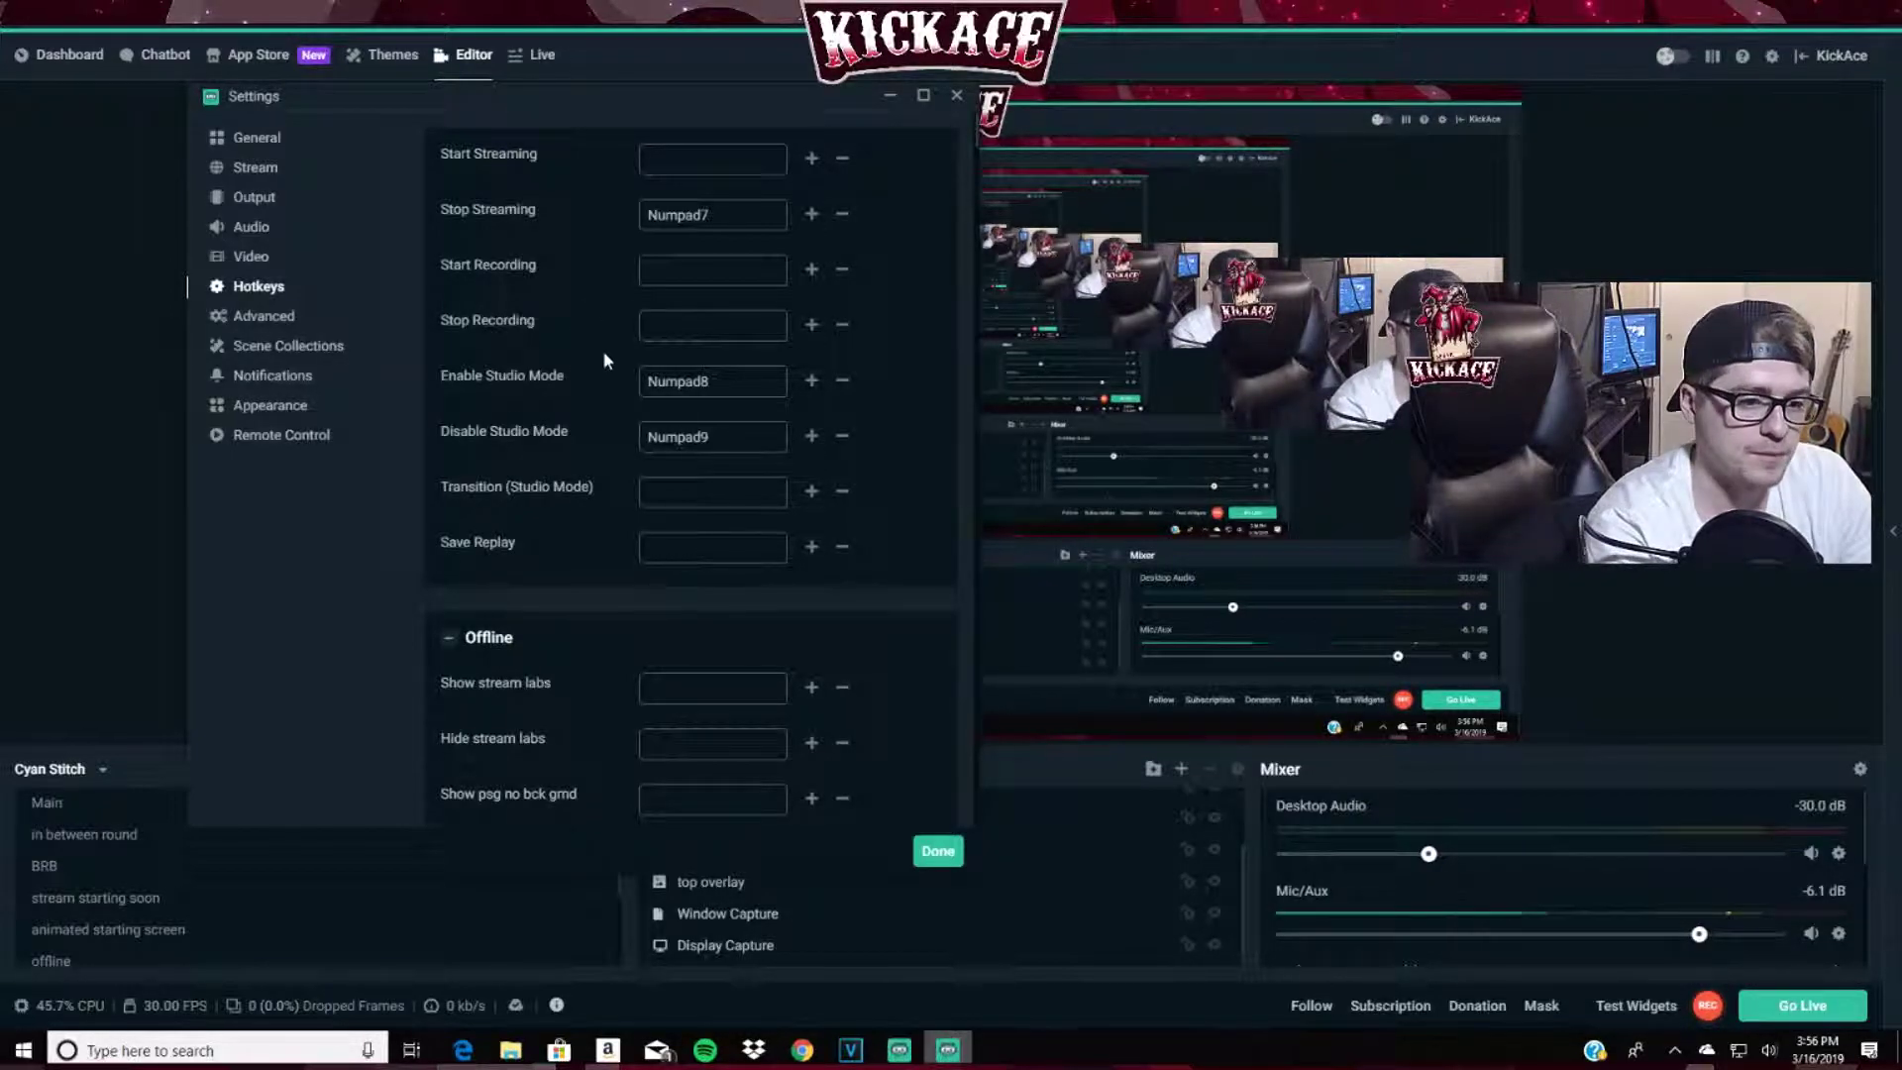
{"action": "scroll", "coordinate": [599, 377], "scroll_direction": "down", "scroll_amount": 10}
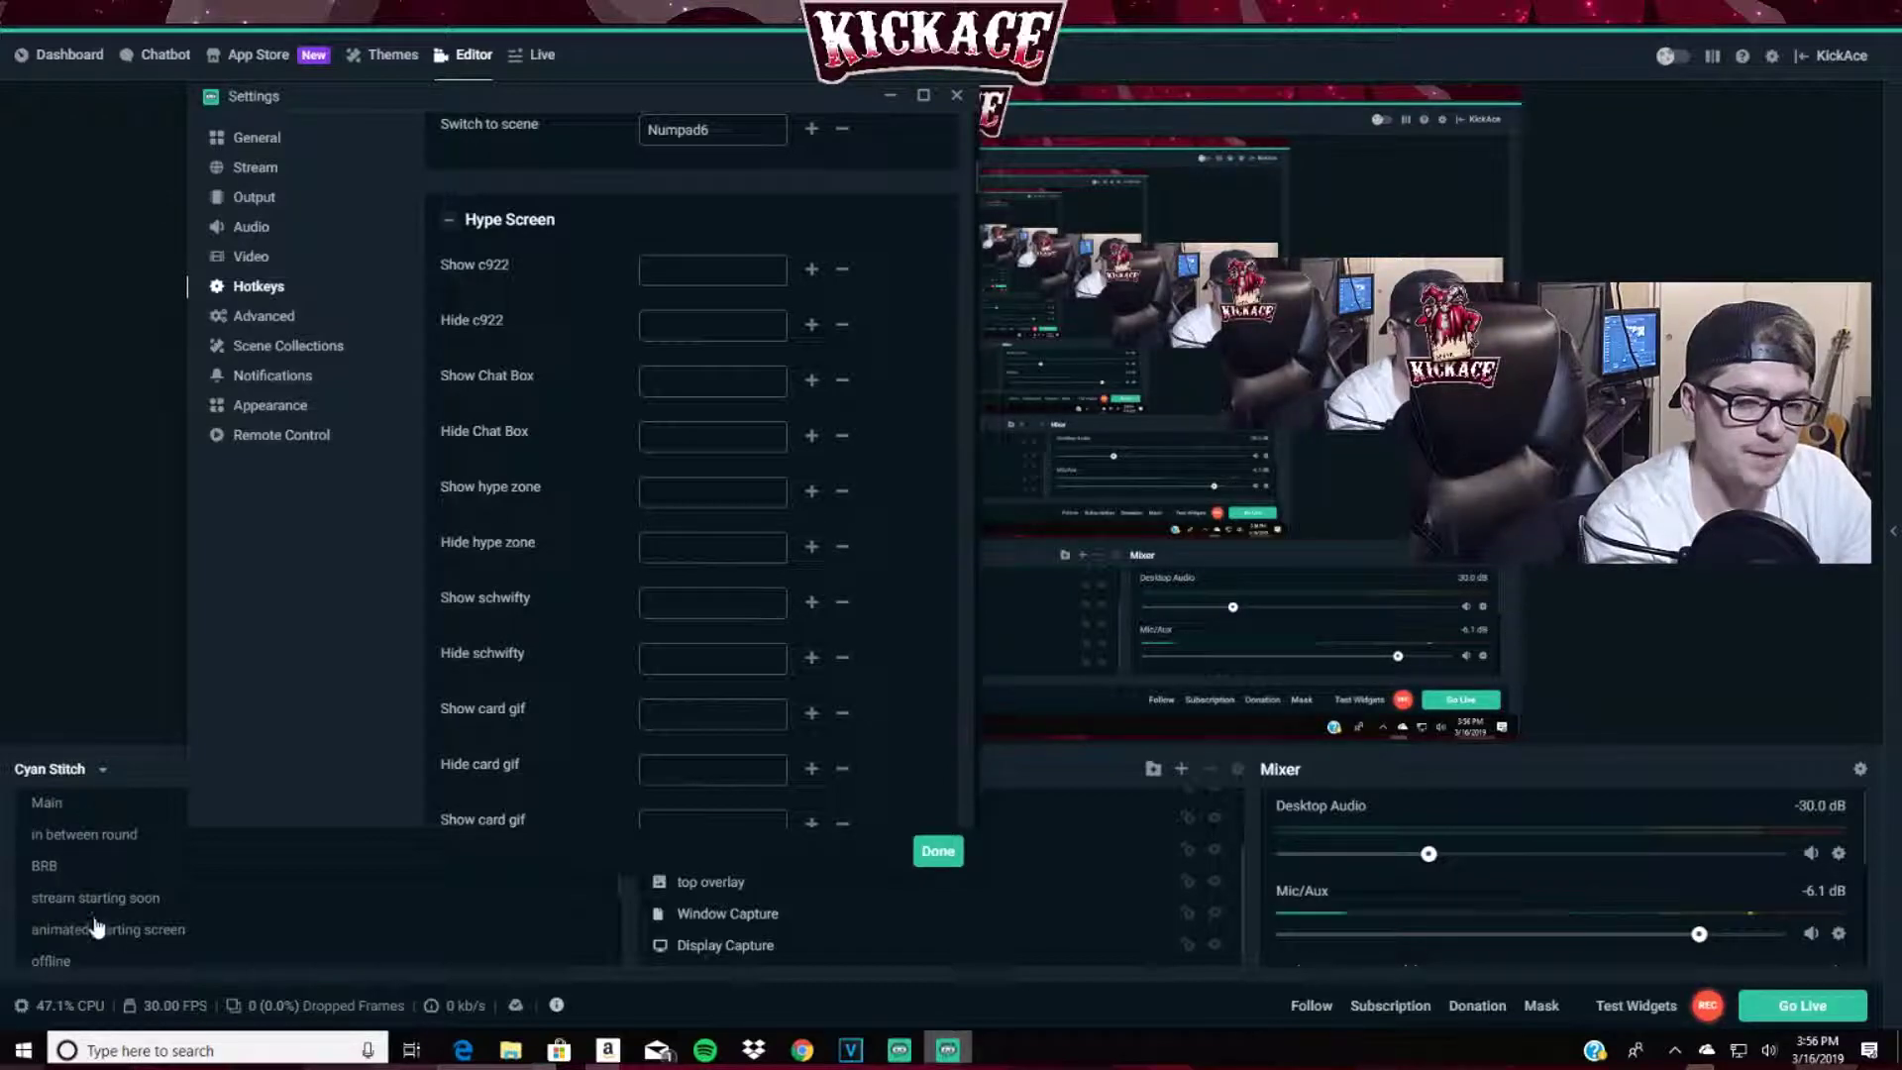
{"action": "scroll", "coordinate": [569, 465], "scroll_direction": "down", "scroll_amount": 8}
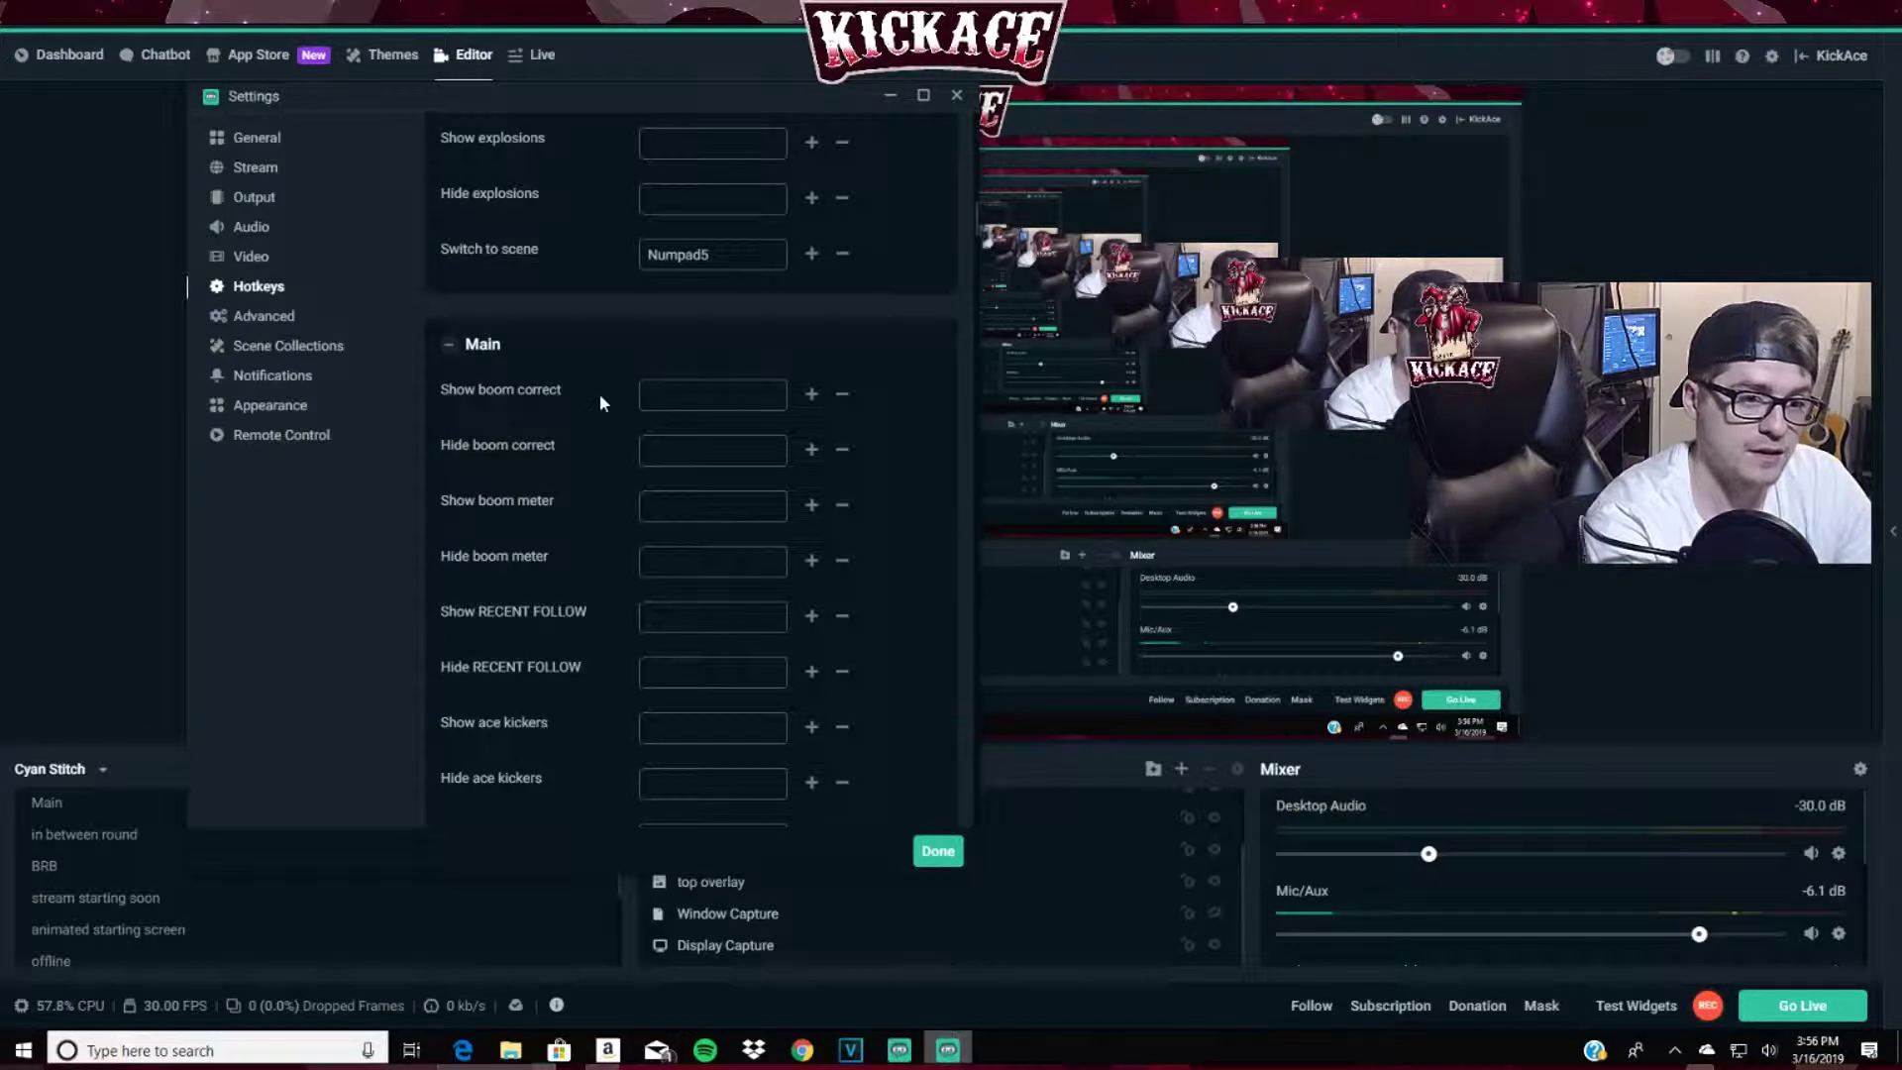
{"action": "scroll", "coordinate": [599, 394], "scroll_direction": "up", "scroll_amount": 3}
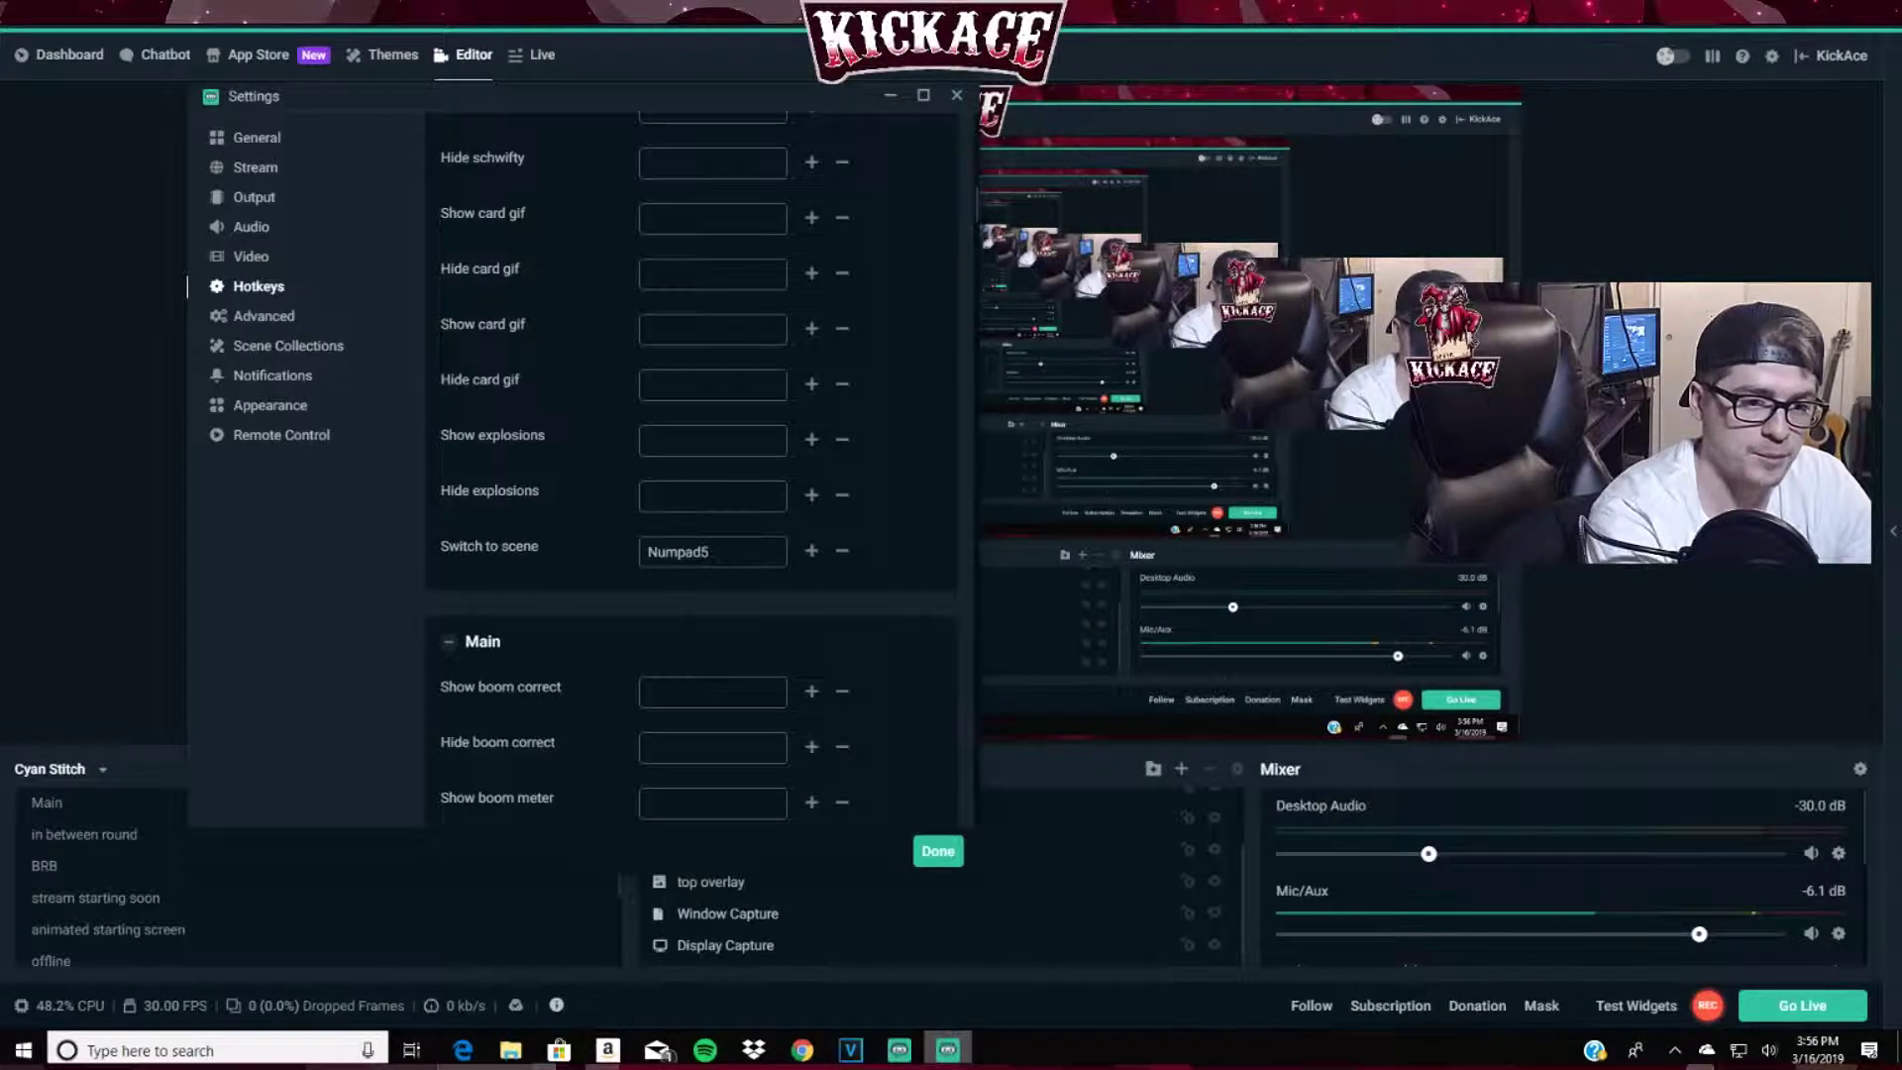
{"action": "scroll", "coordinate": [607, 595], "scroll_direction": "down", "scroll_amount": 5}
{"action": "scroll", "coordinate": [606, 601], "scroll_direction": "down", "scroll_amount": 9}
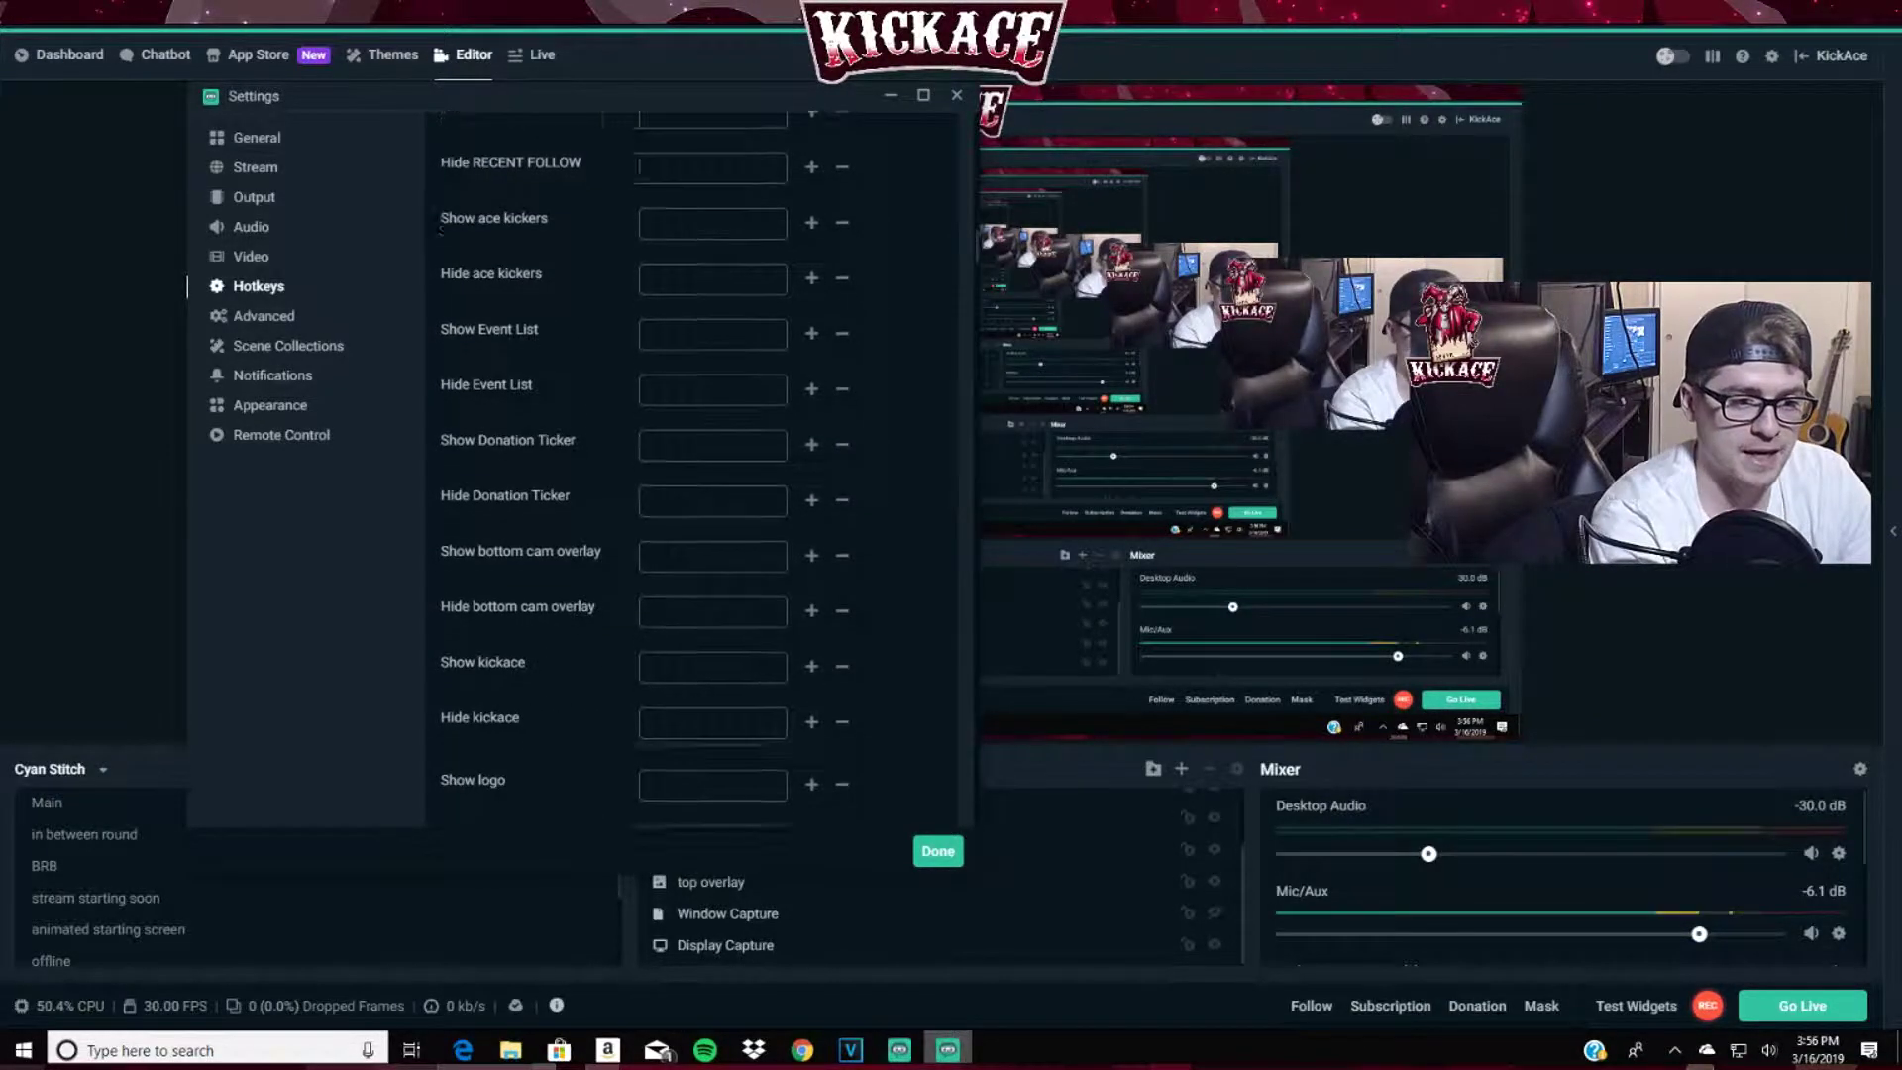
{"action": "scroll", "coordinate": [604, 664], "scroll_direction": "down", "scroll_amount": 8}
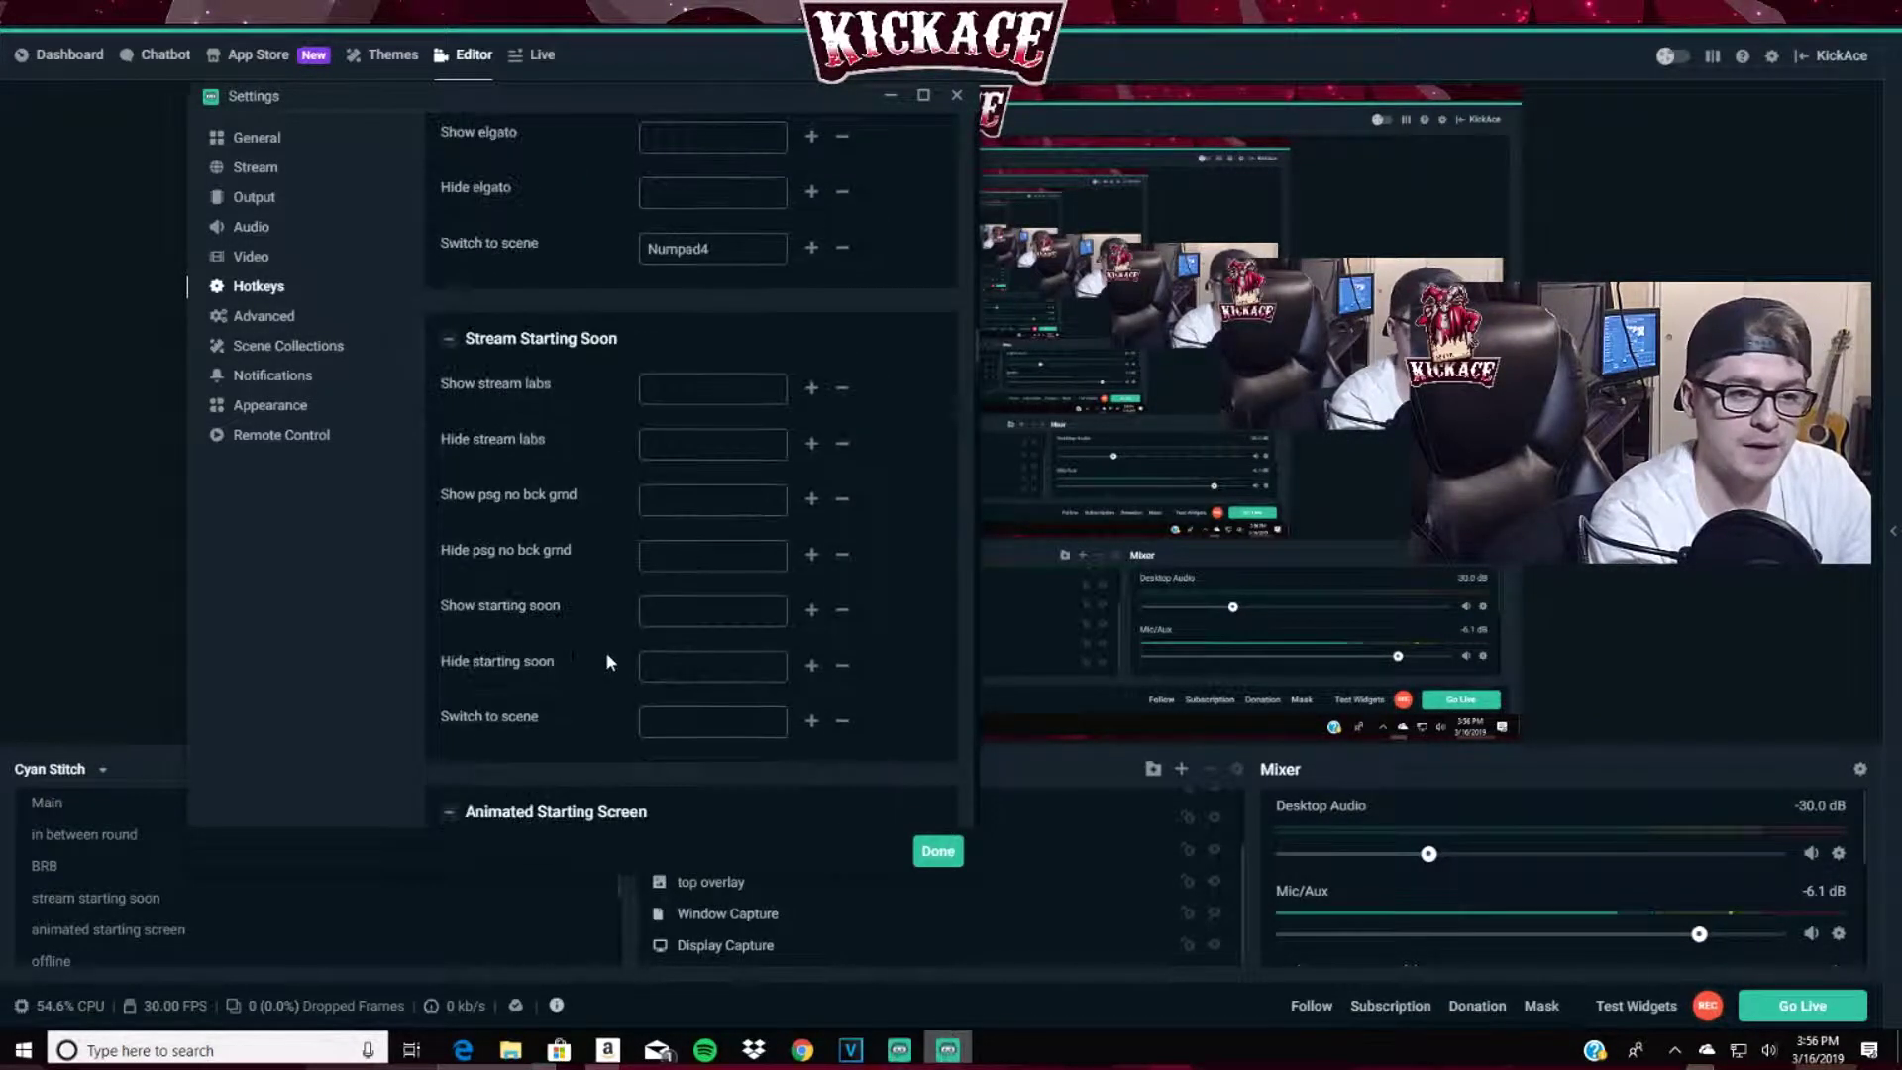
{"action": "scroll", "coordinate": [610, 584], "scroll_direction": "down", "scroll_amount": 10}
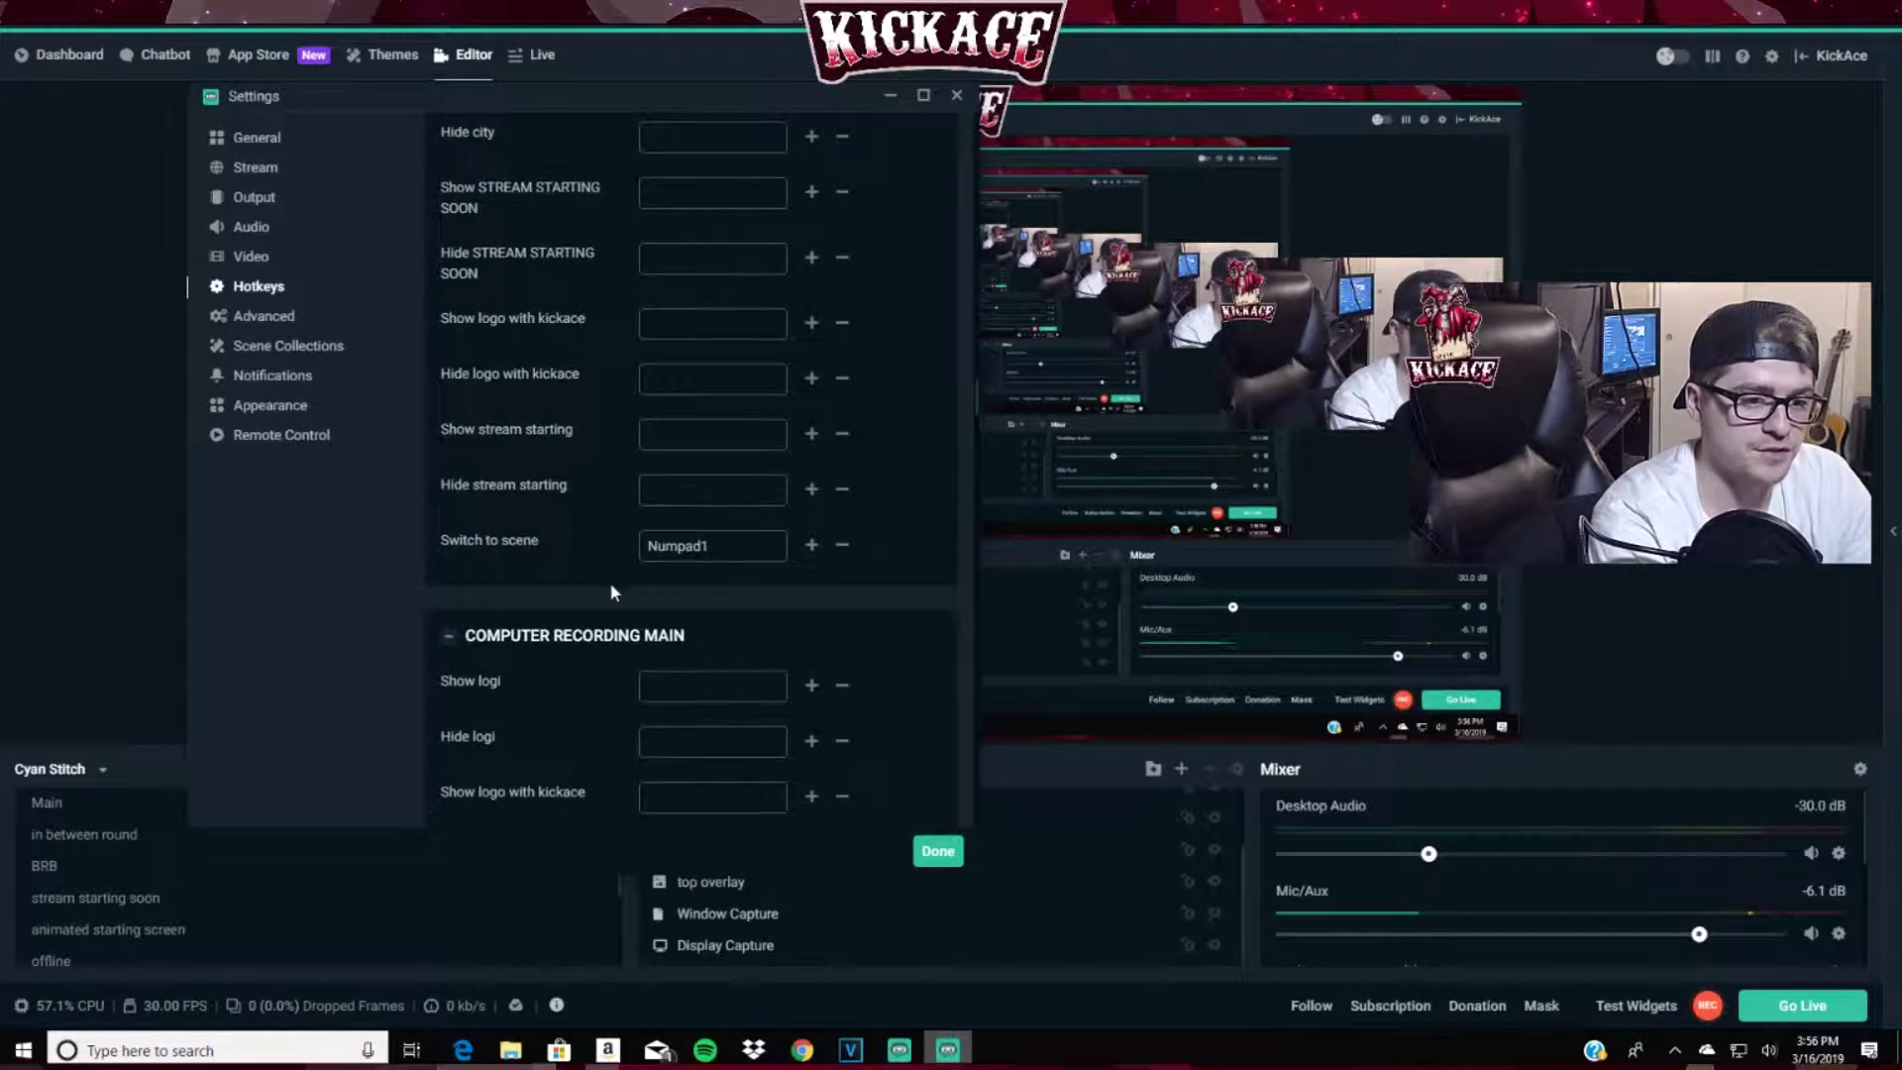
{"action": "scroll", "coordinate": [590, 584], "scroll_direction": "down", "scroll_amount": 7}
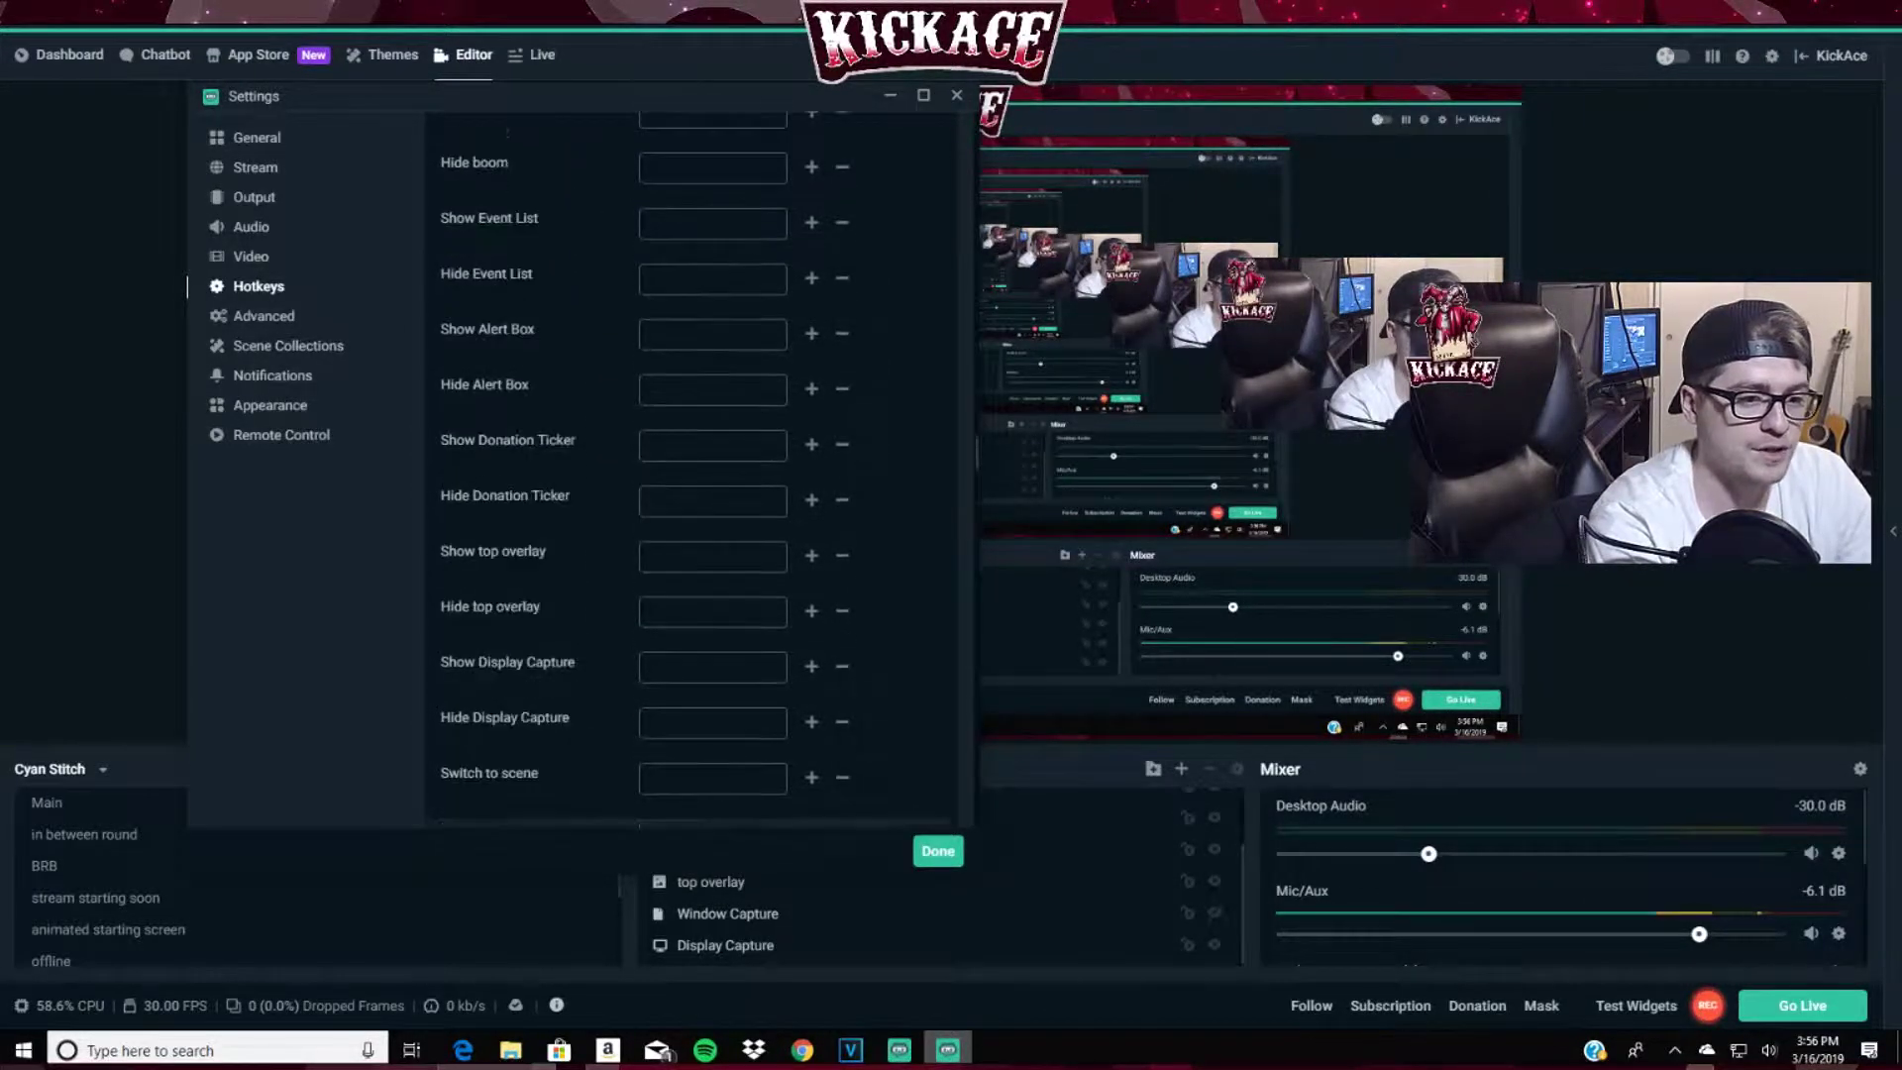
{"action": "scroll", "coordinate": [591, 585], "scroll_direction": "down", "scroll_amount": 10}
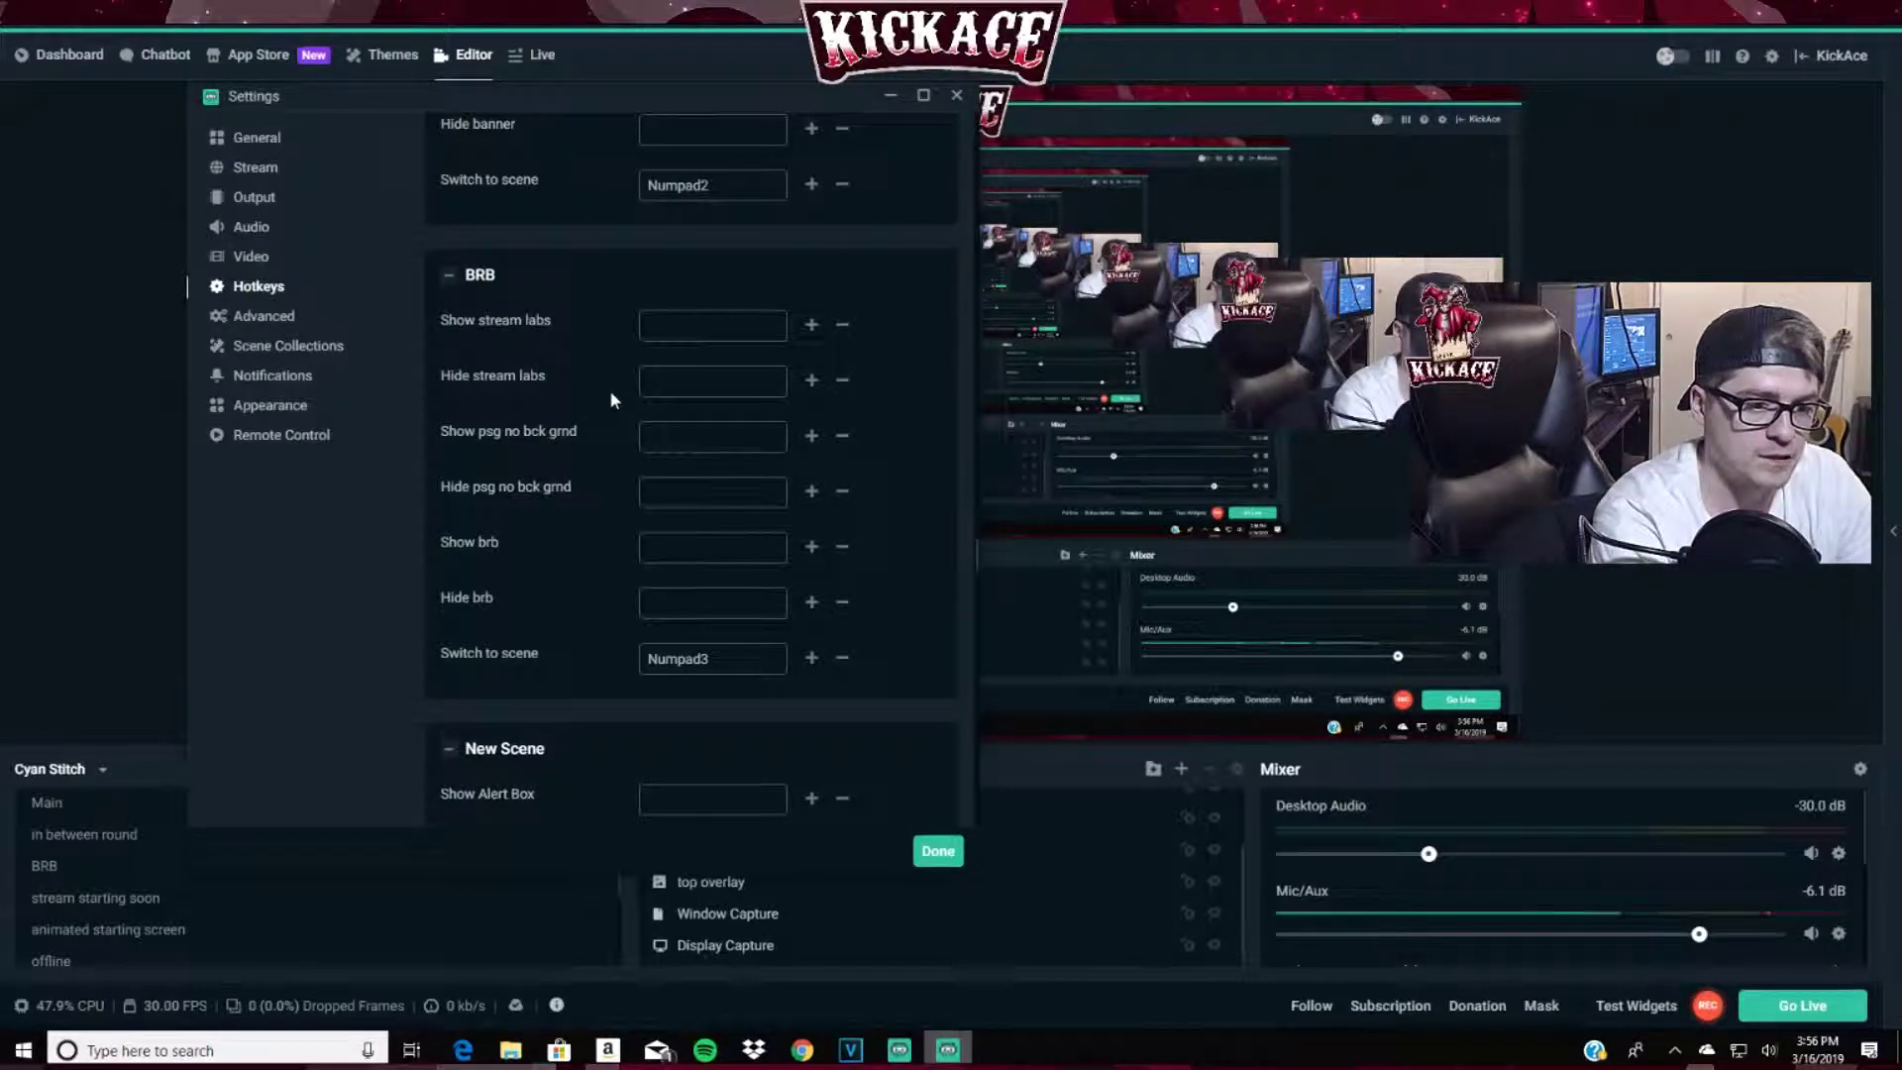
{"action": "scroll", "coordinate": [616, 527], "scroll_direction": "down", "scroll_amount": 5}
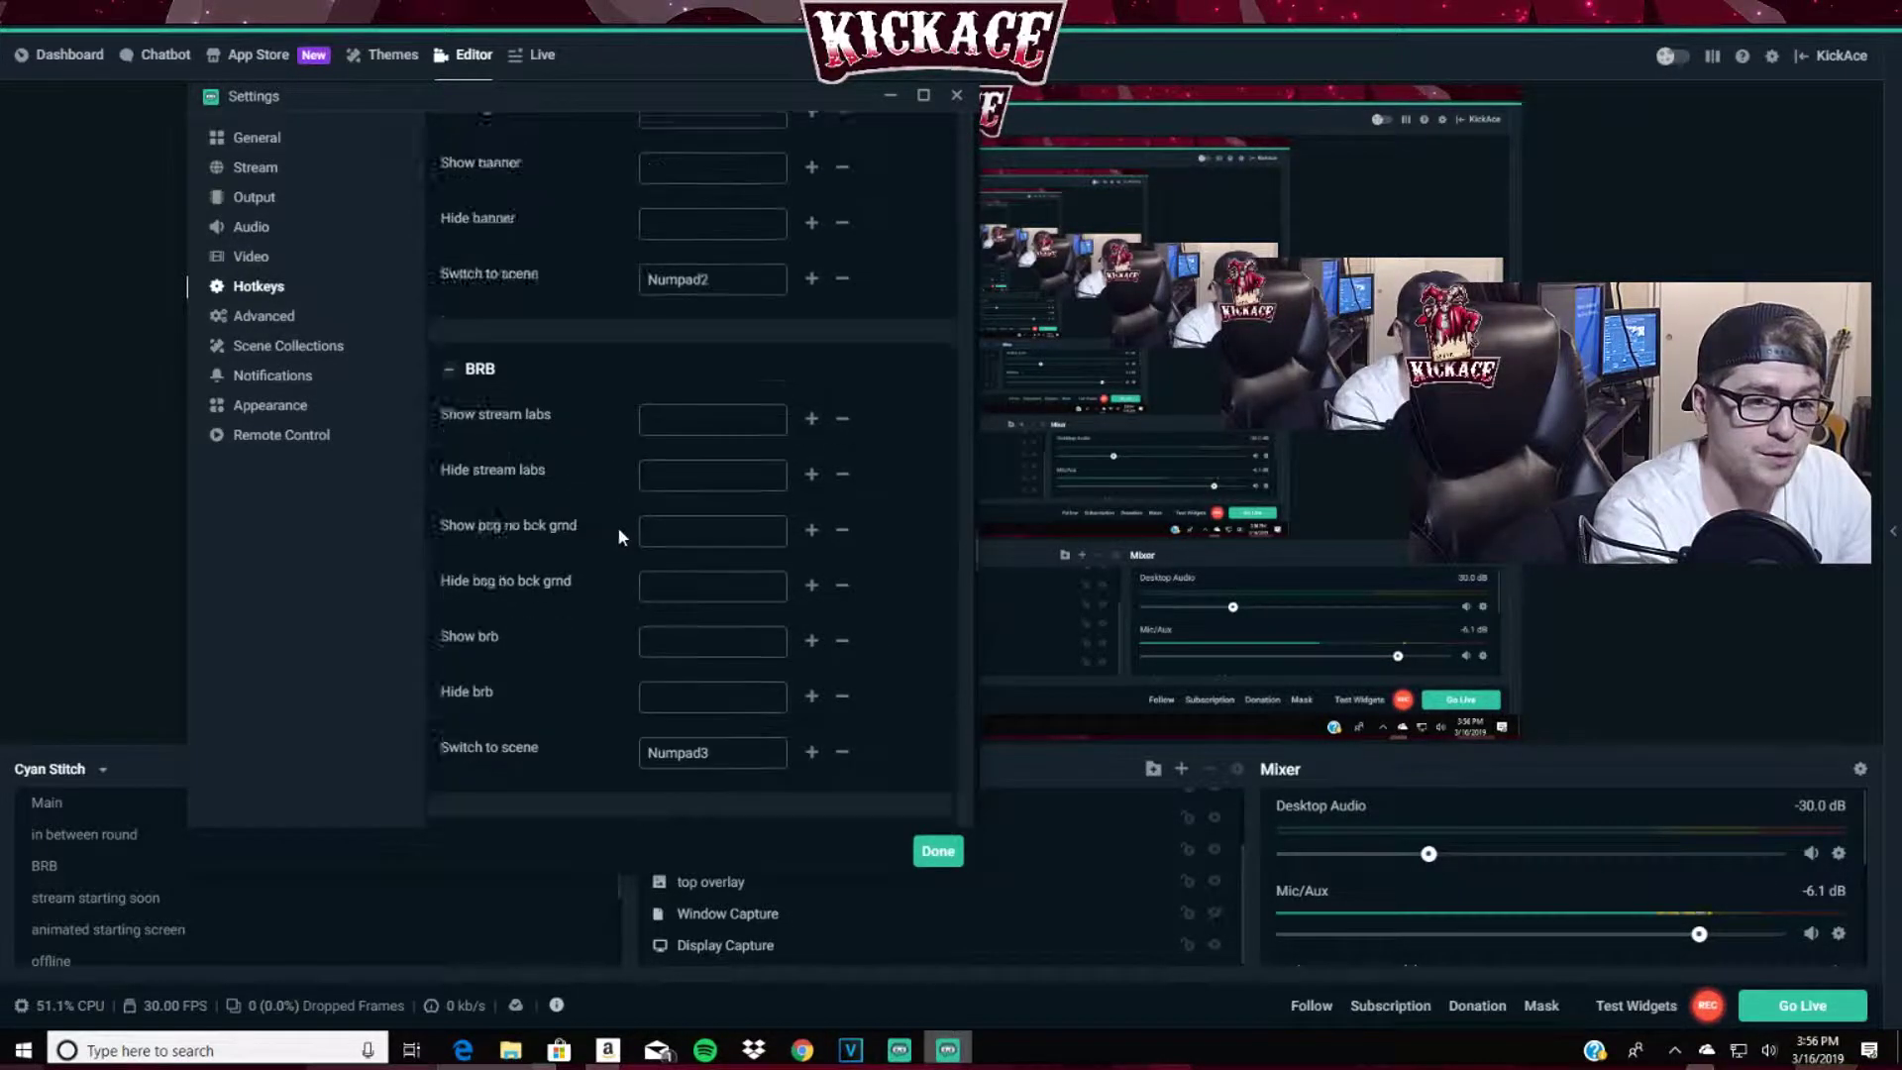
- Assign NumpadMultiply as the hotkey for Hide c922 in the Computer Recording Main scene
{"action": "scroll", "coordinate": [634, 513], "scroll_direction": "down", "scroll_amount": 10}
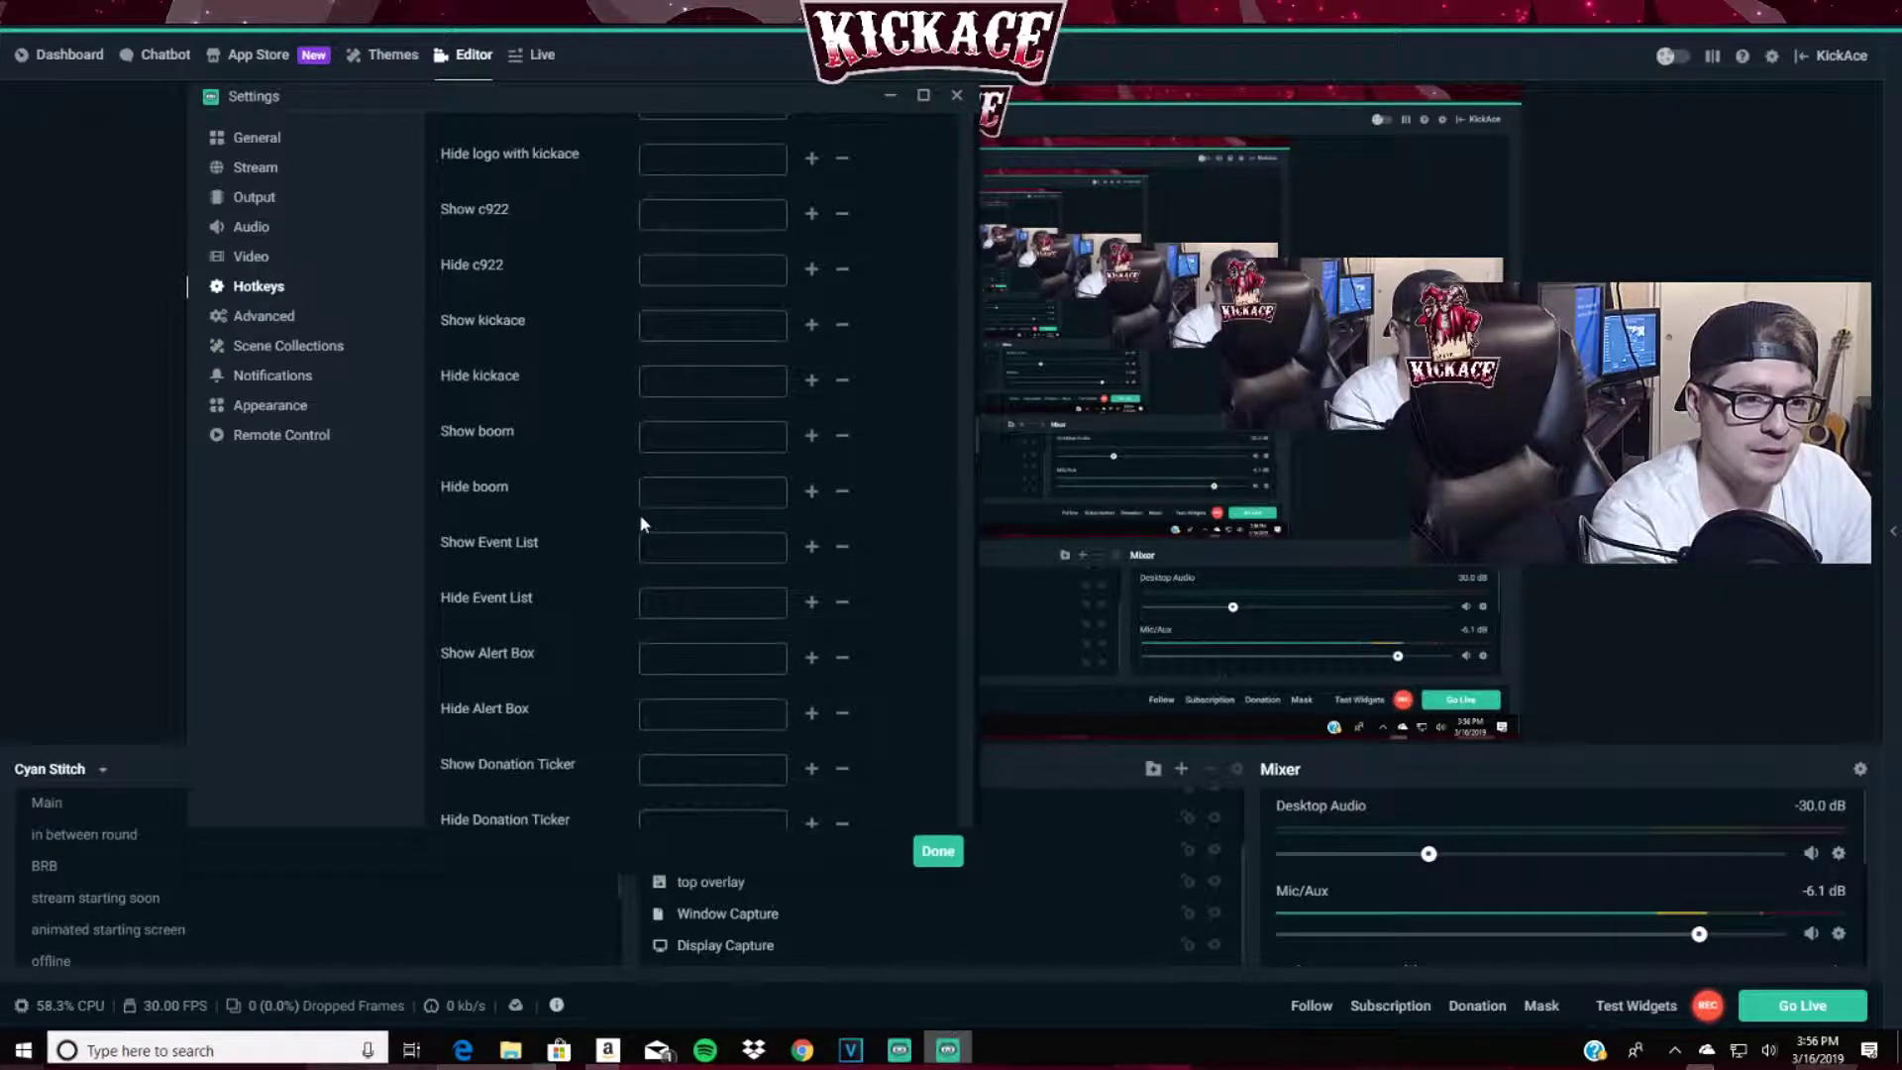
{"action": "scroll", "coordinate": [634, 516], "scroll_direction": "up", "scroll_amount": 1}
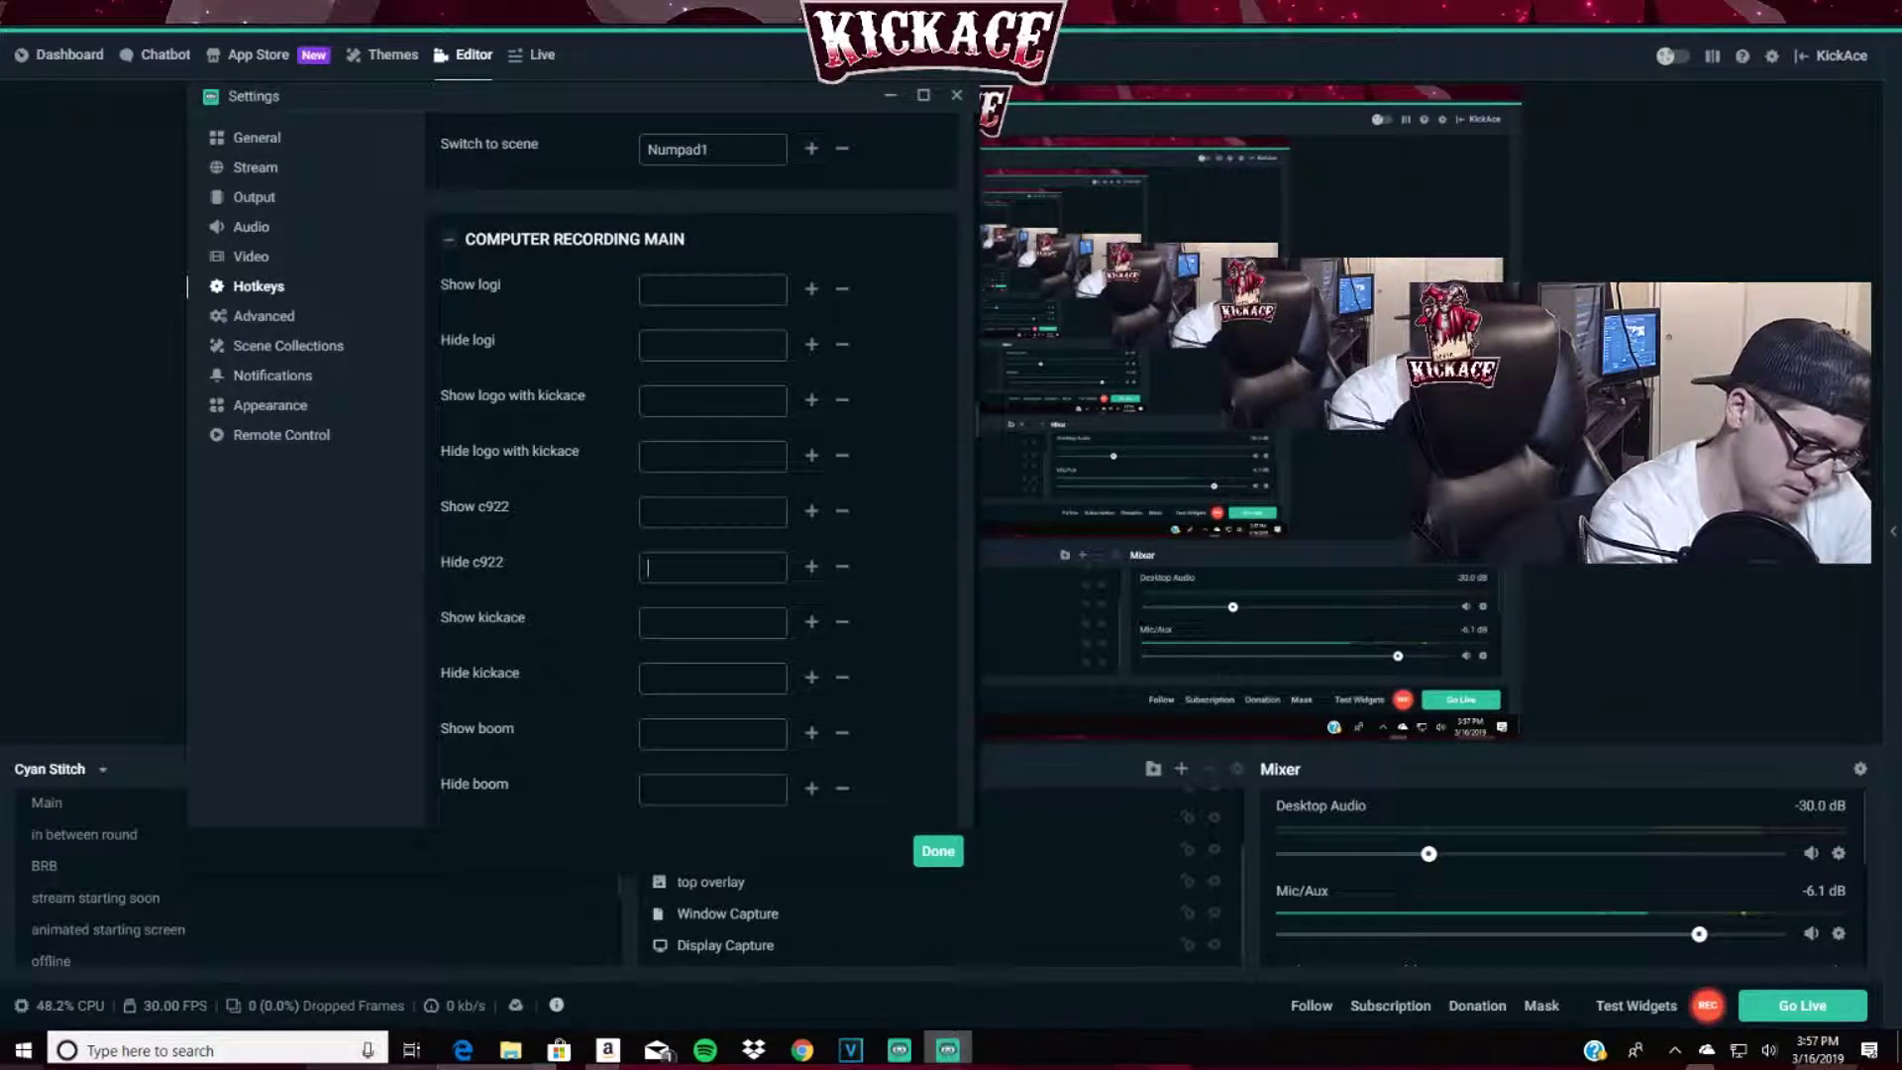
{"action": "key", "text": "KP_Multiply"}
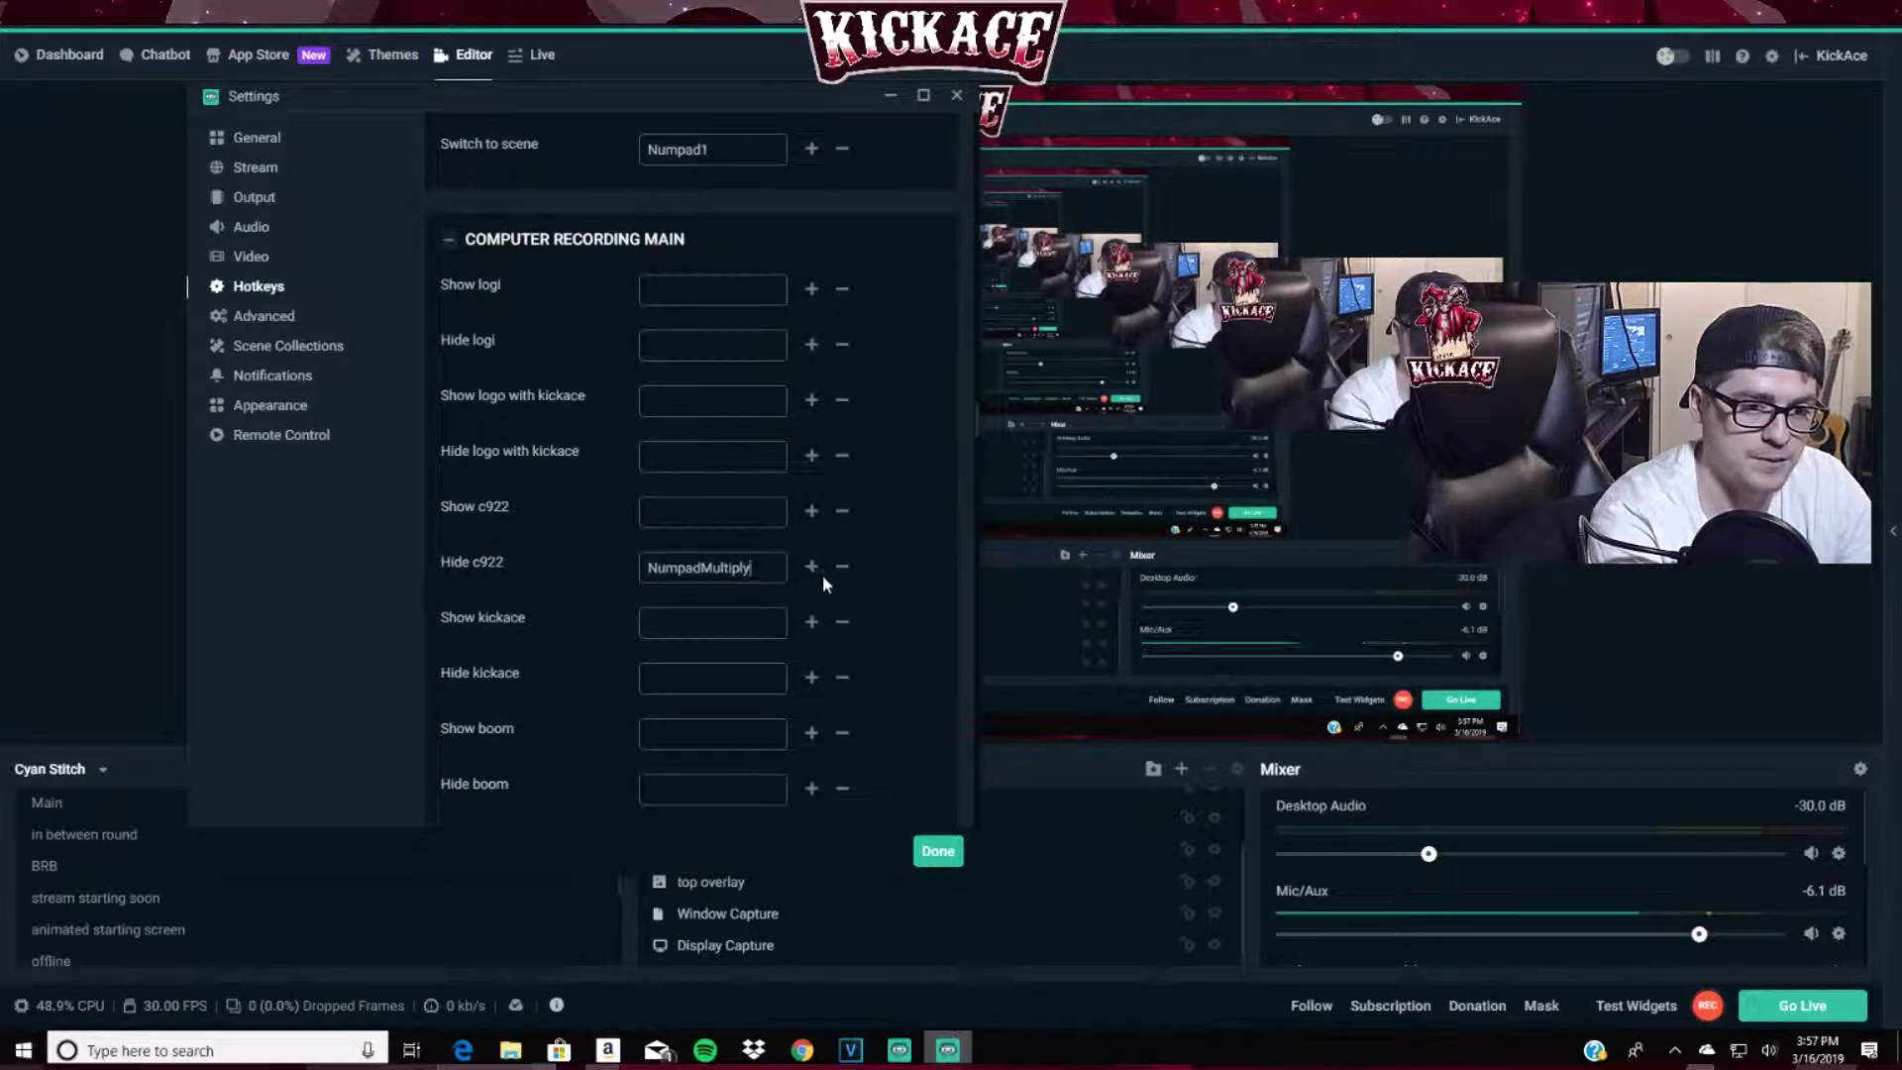
{"action": "scroll", "coordinate": [840, 574], "scroll_direction": "down", "scroll_amount": 10}
{"action": "scroll", "coordinate": [691, 474], "scroll_direction": "up", "scroll_amount": 10}
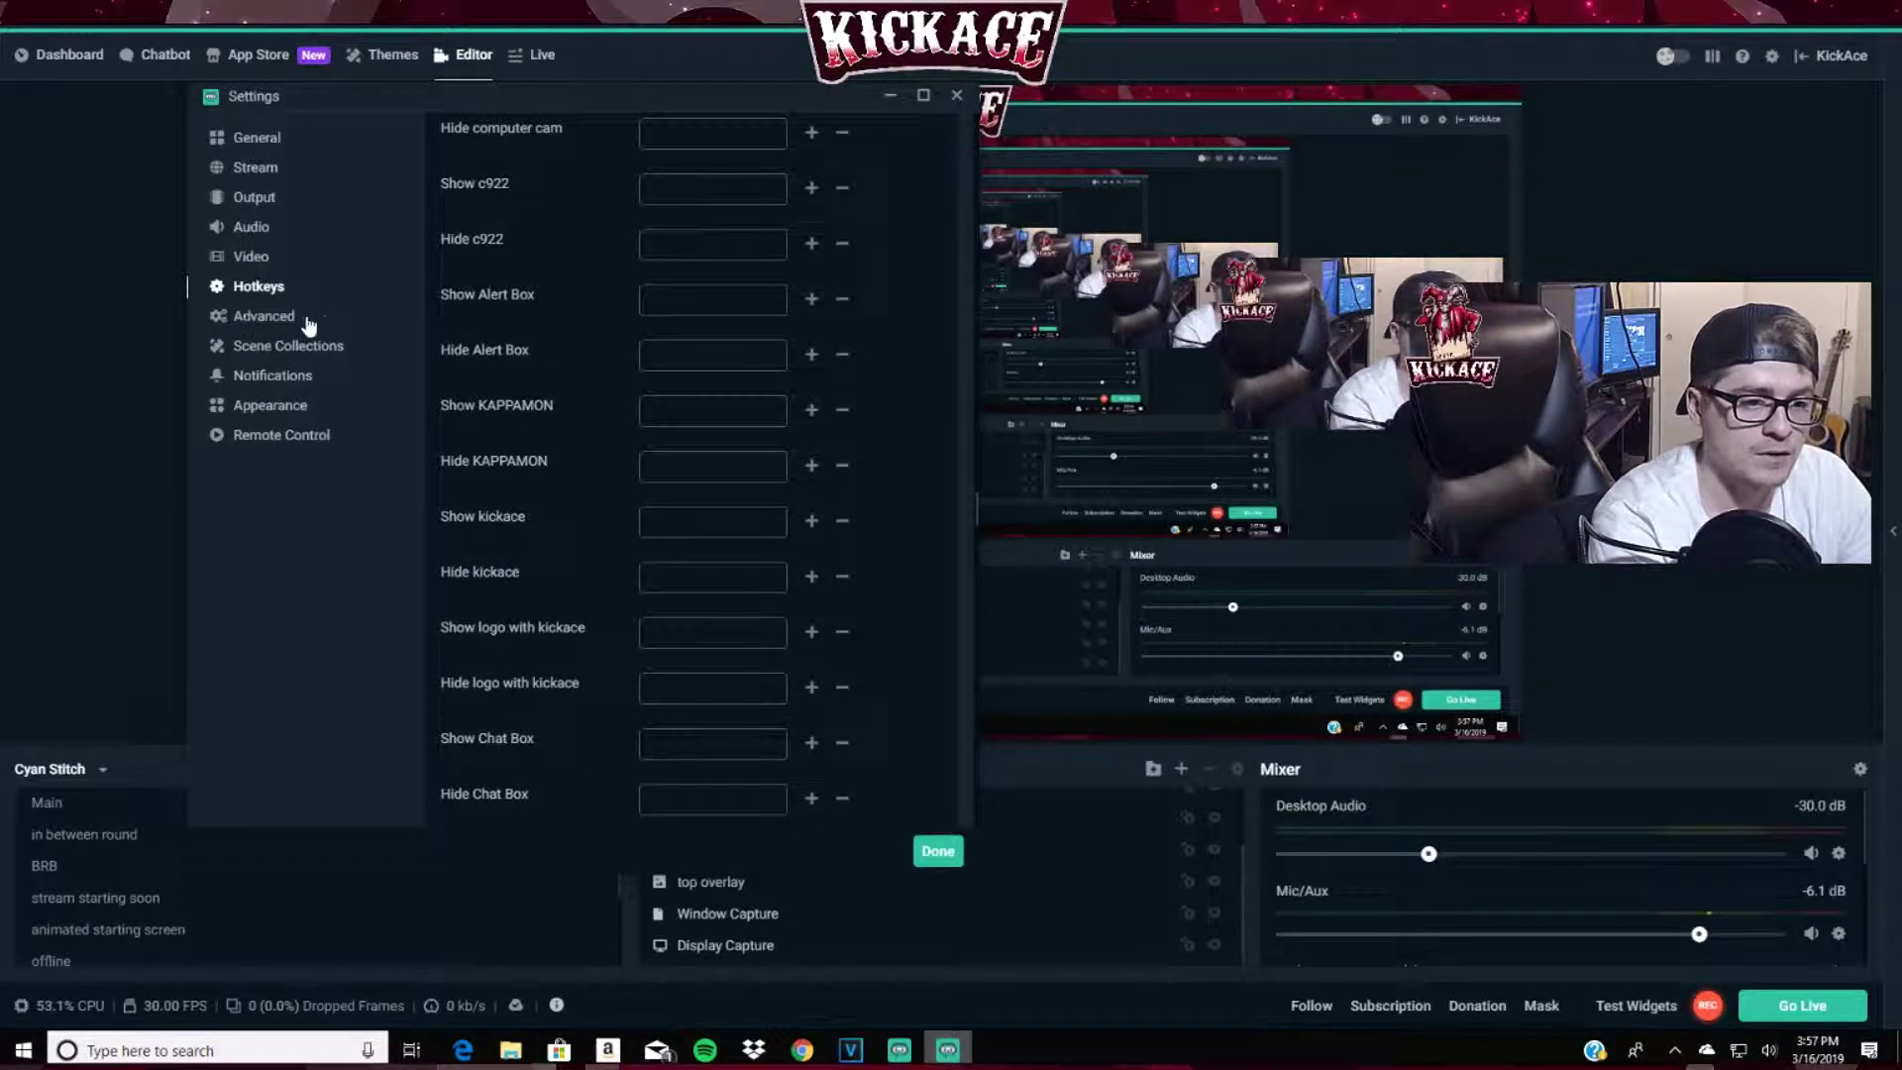
- In the Advanced settings, review the Process Priority options and choose NV12 as the video Color Format
{"action": "left_click", "coordinate": [391, 320]}
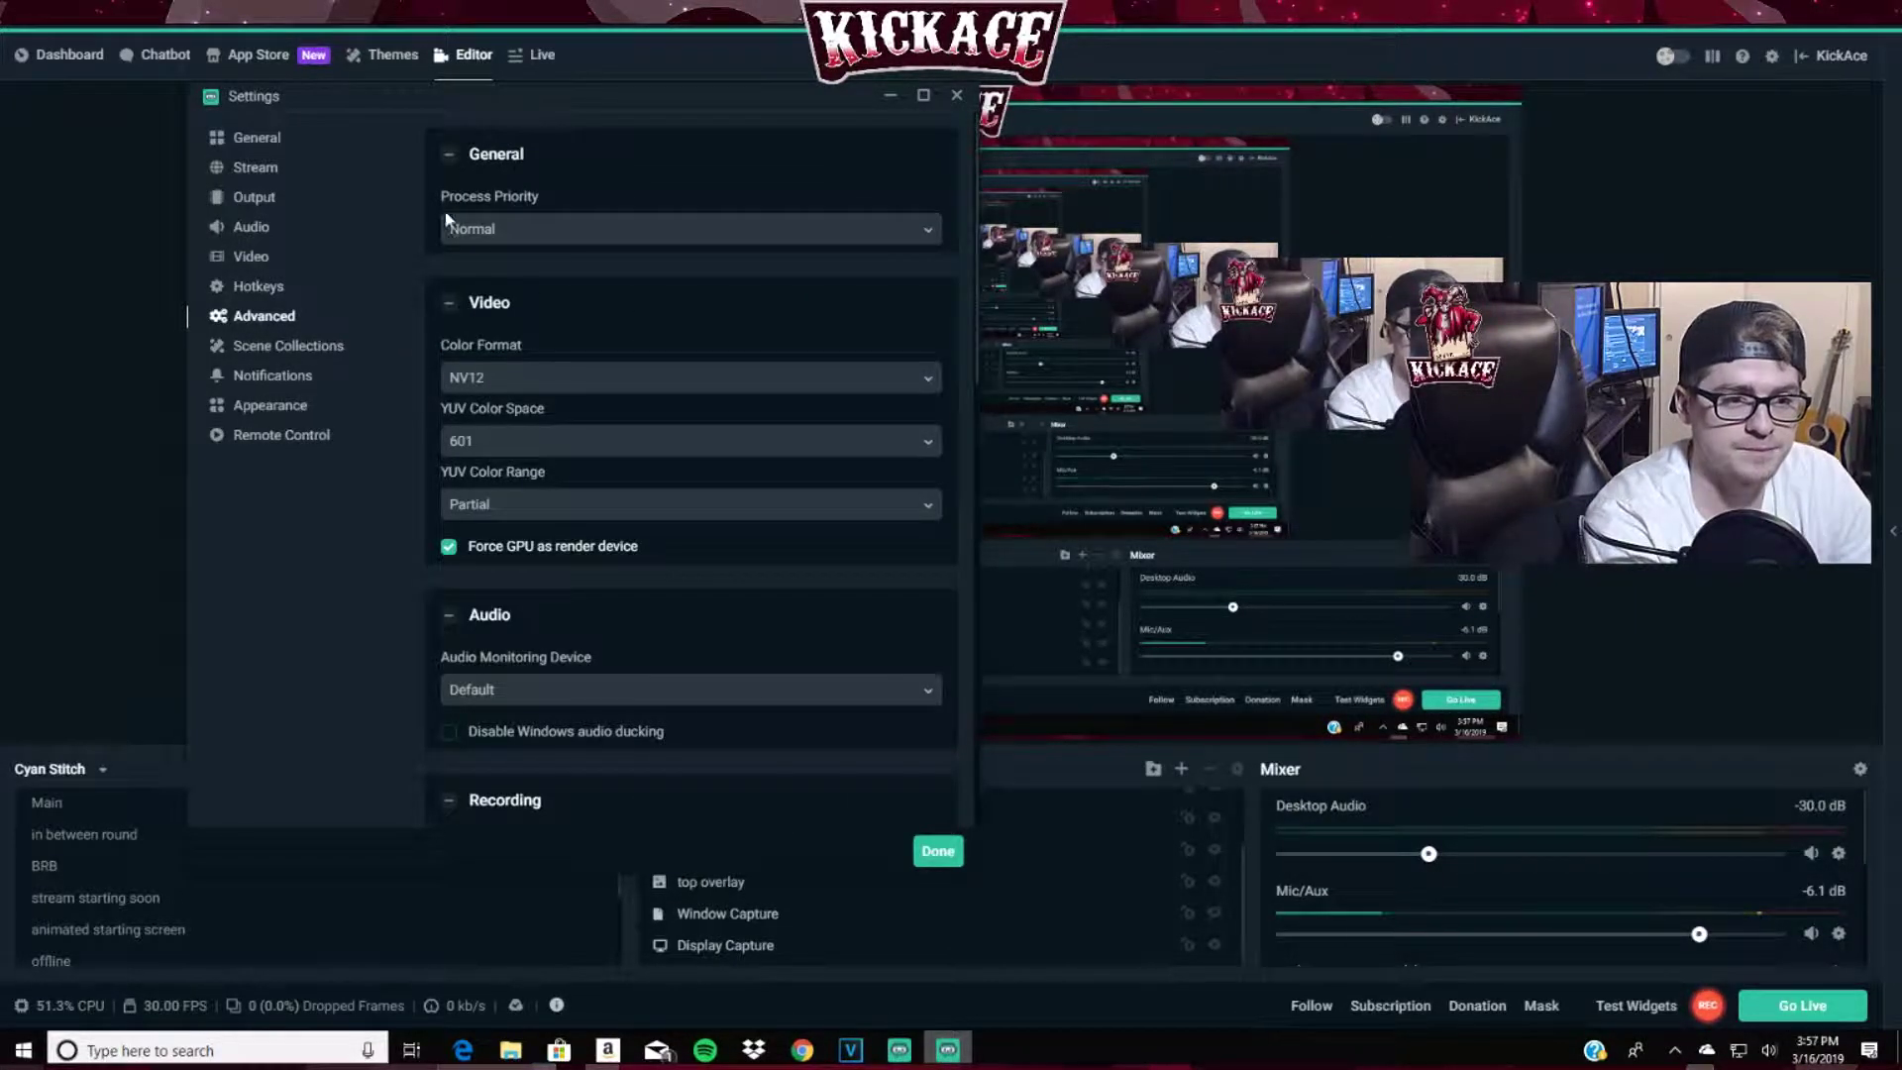
{"action": "scroll", "coordinate": [639, 290], "scroll_direction": "down", "scroll_amount": 10}
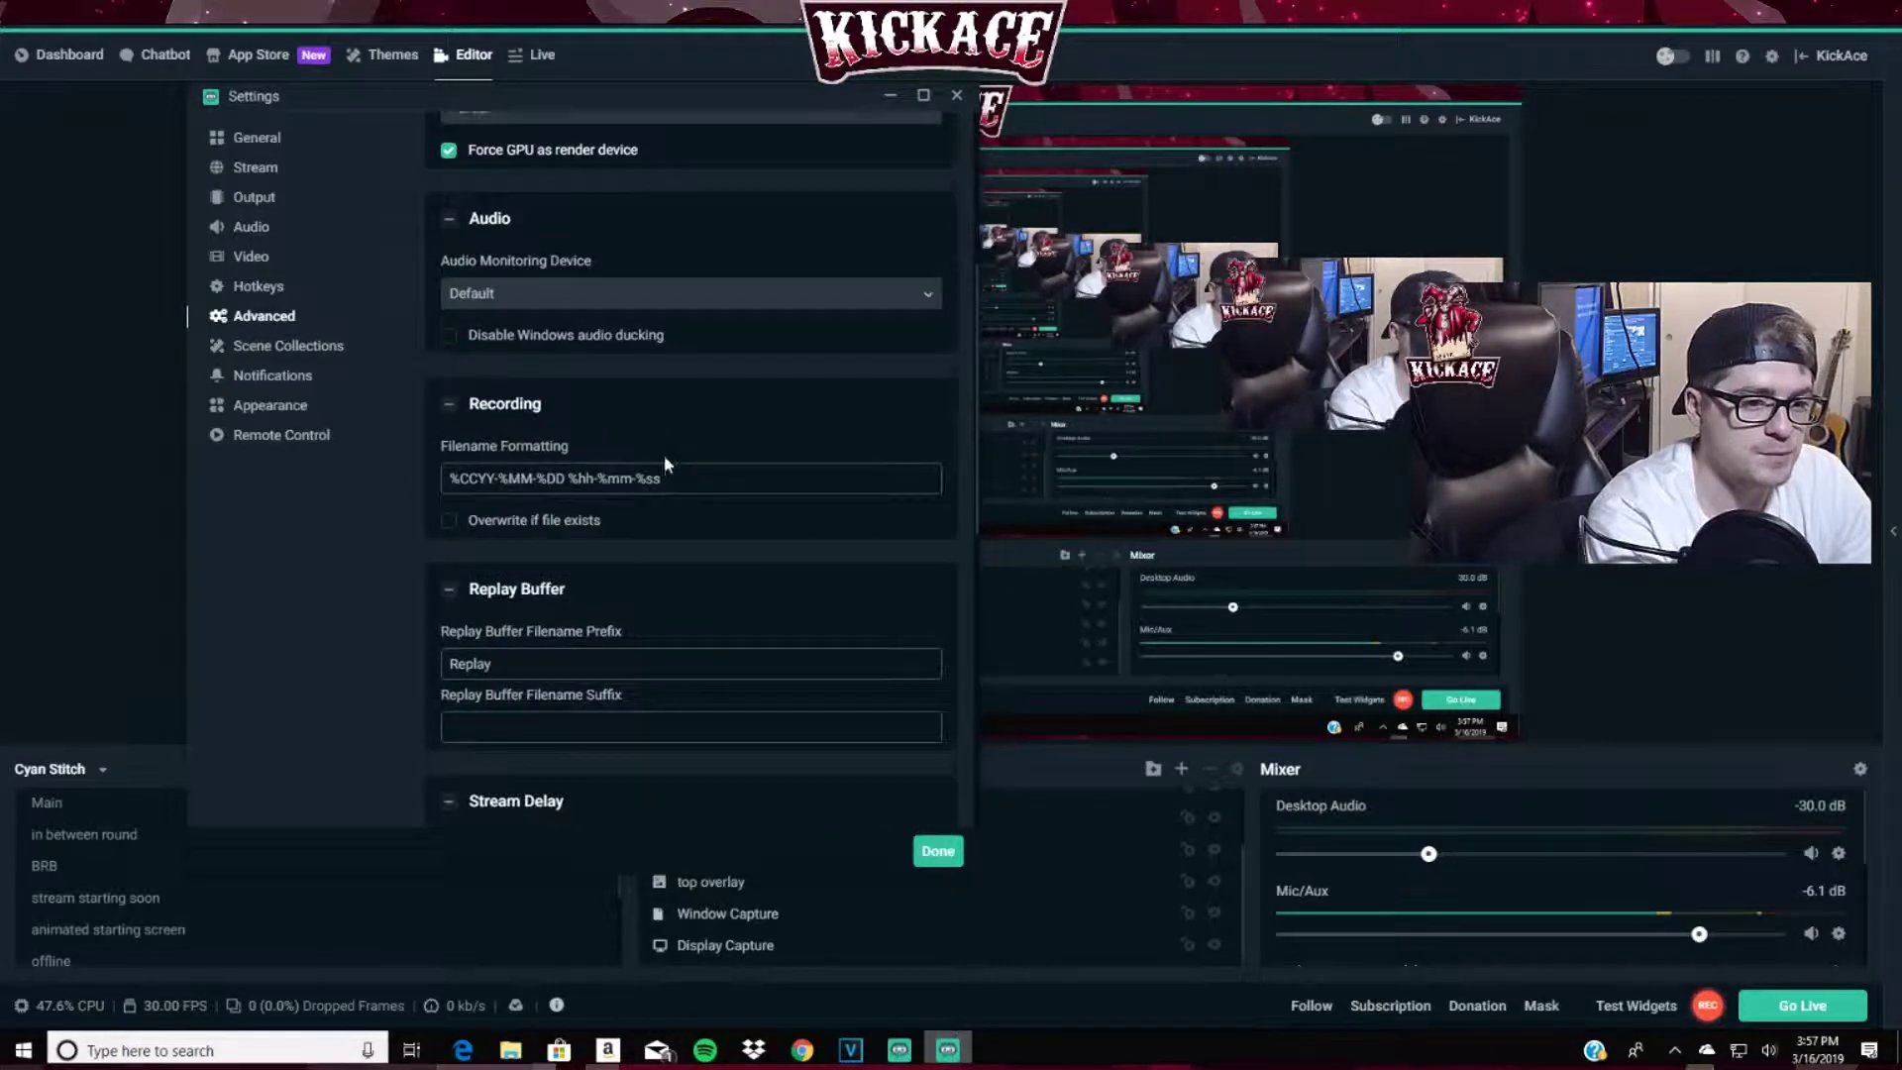
{"action": "scroll", "coordinate": [552, 485], "scroll_direction": "up", "scroll_amount": 10}
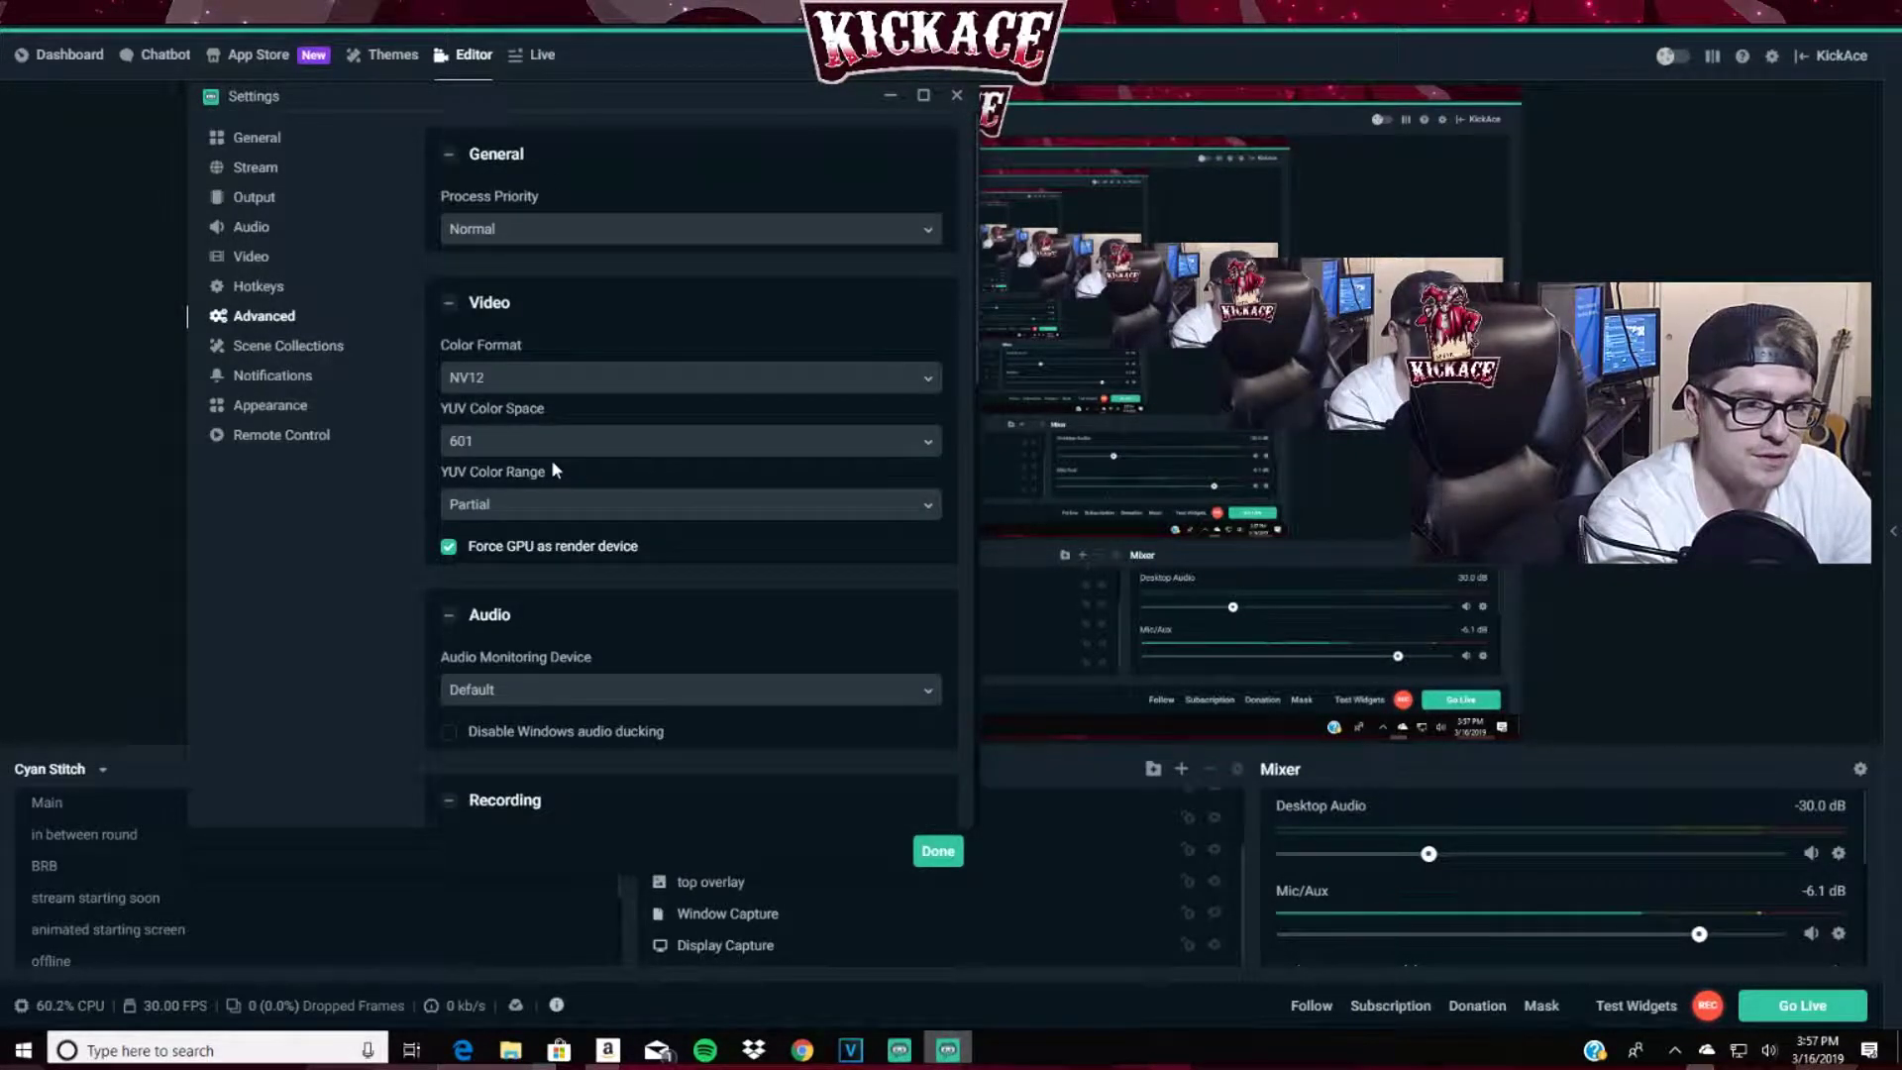
{"action": "left_click", "coordinate": [544, 233]}
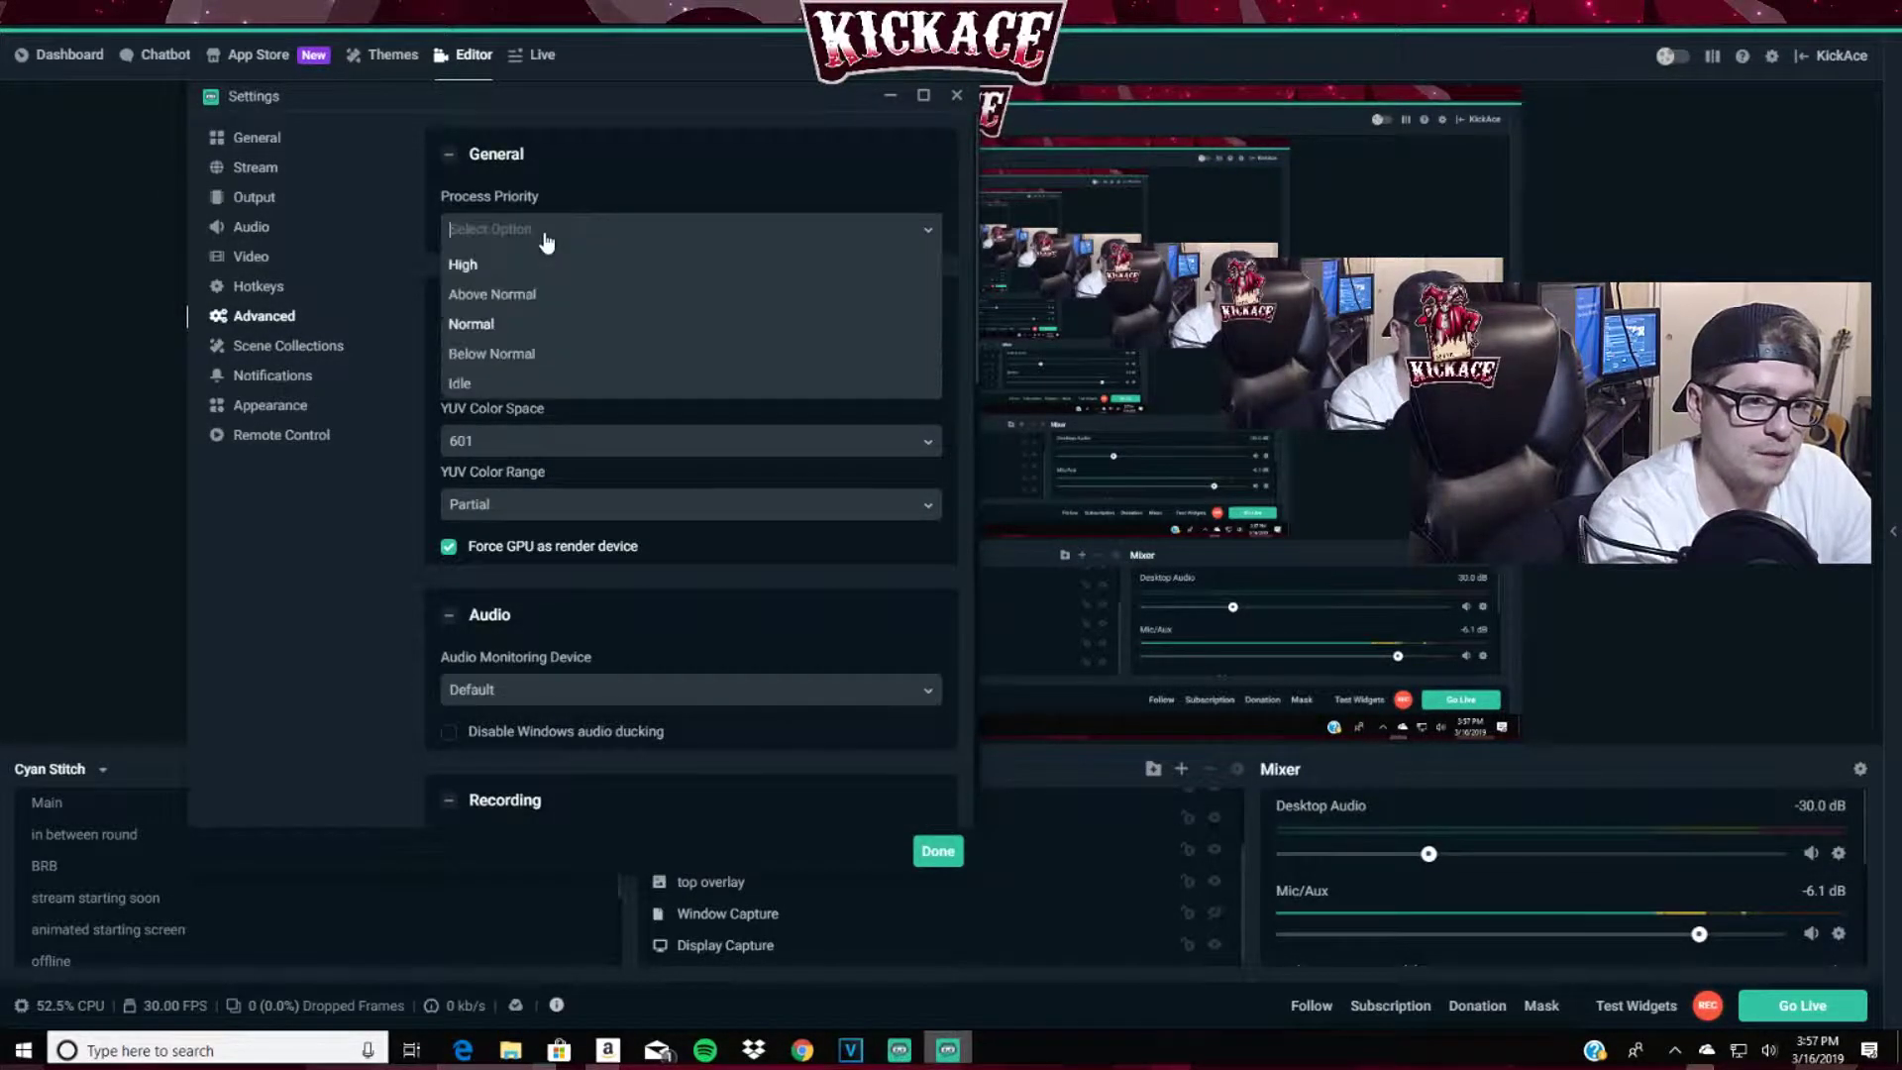
{"action": "left_click", "coordinate": [341, 597]}
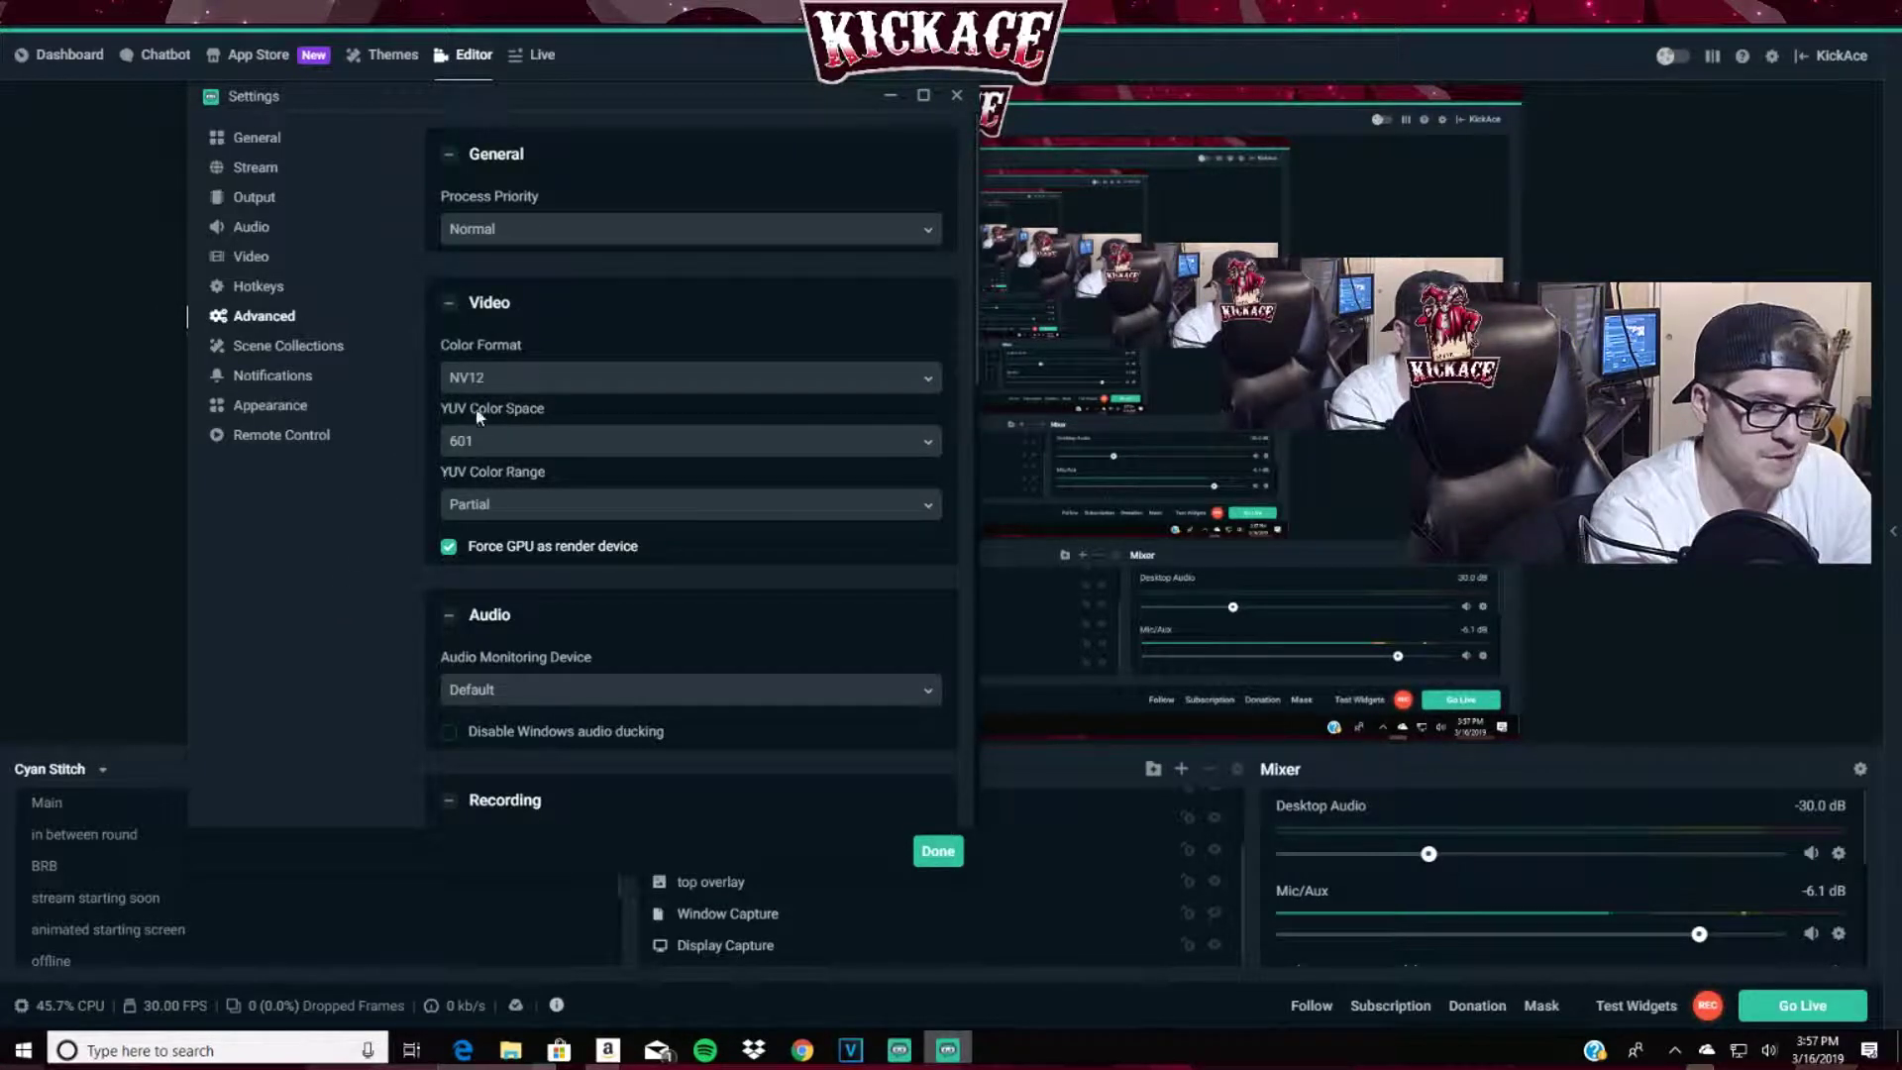
{"action": "left_click", "coordinate": [642, 382]}
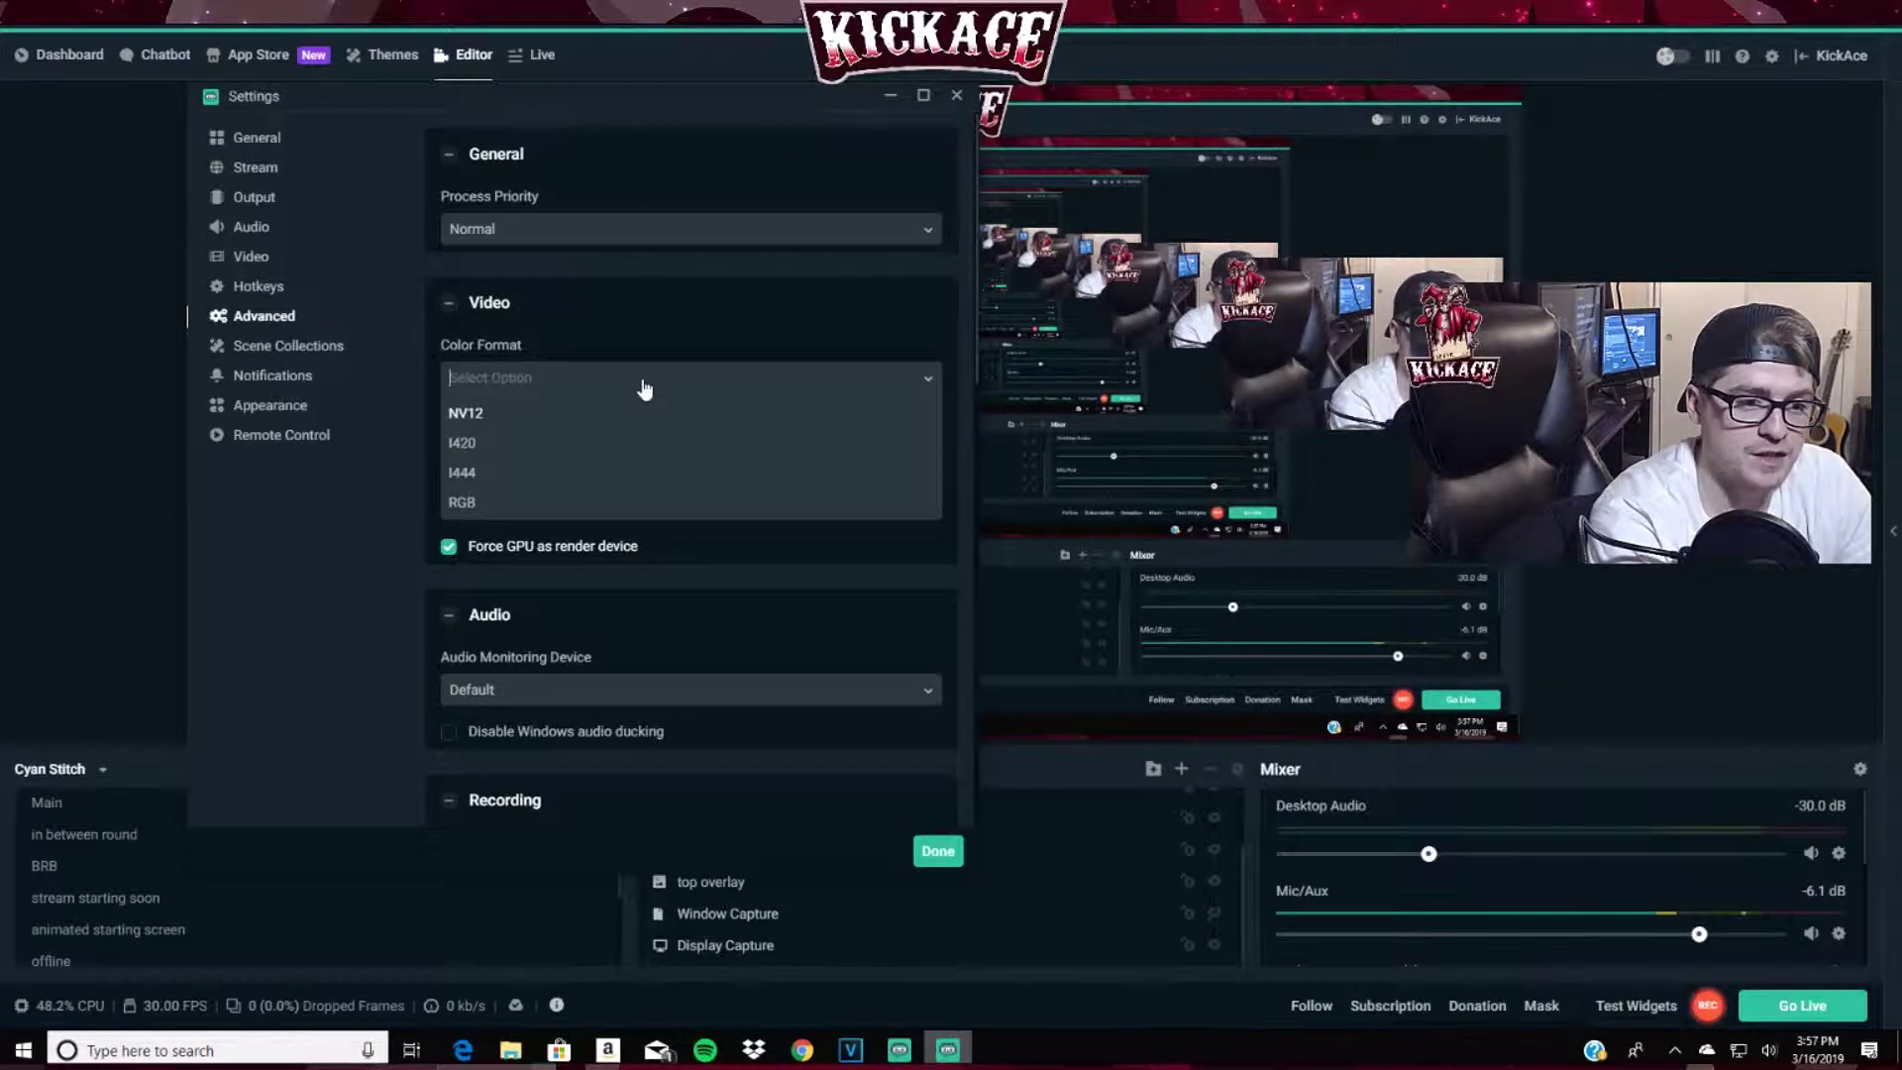
{"action": "left_click", "coordinate": [537, 420]}
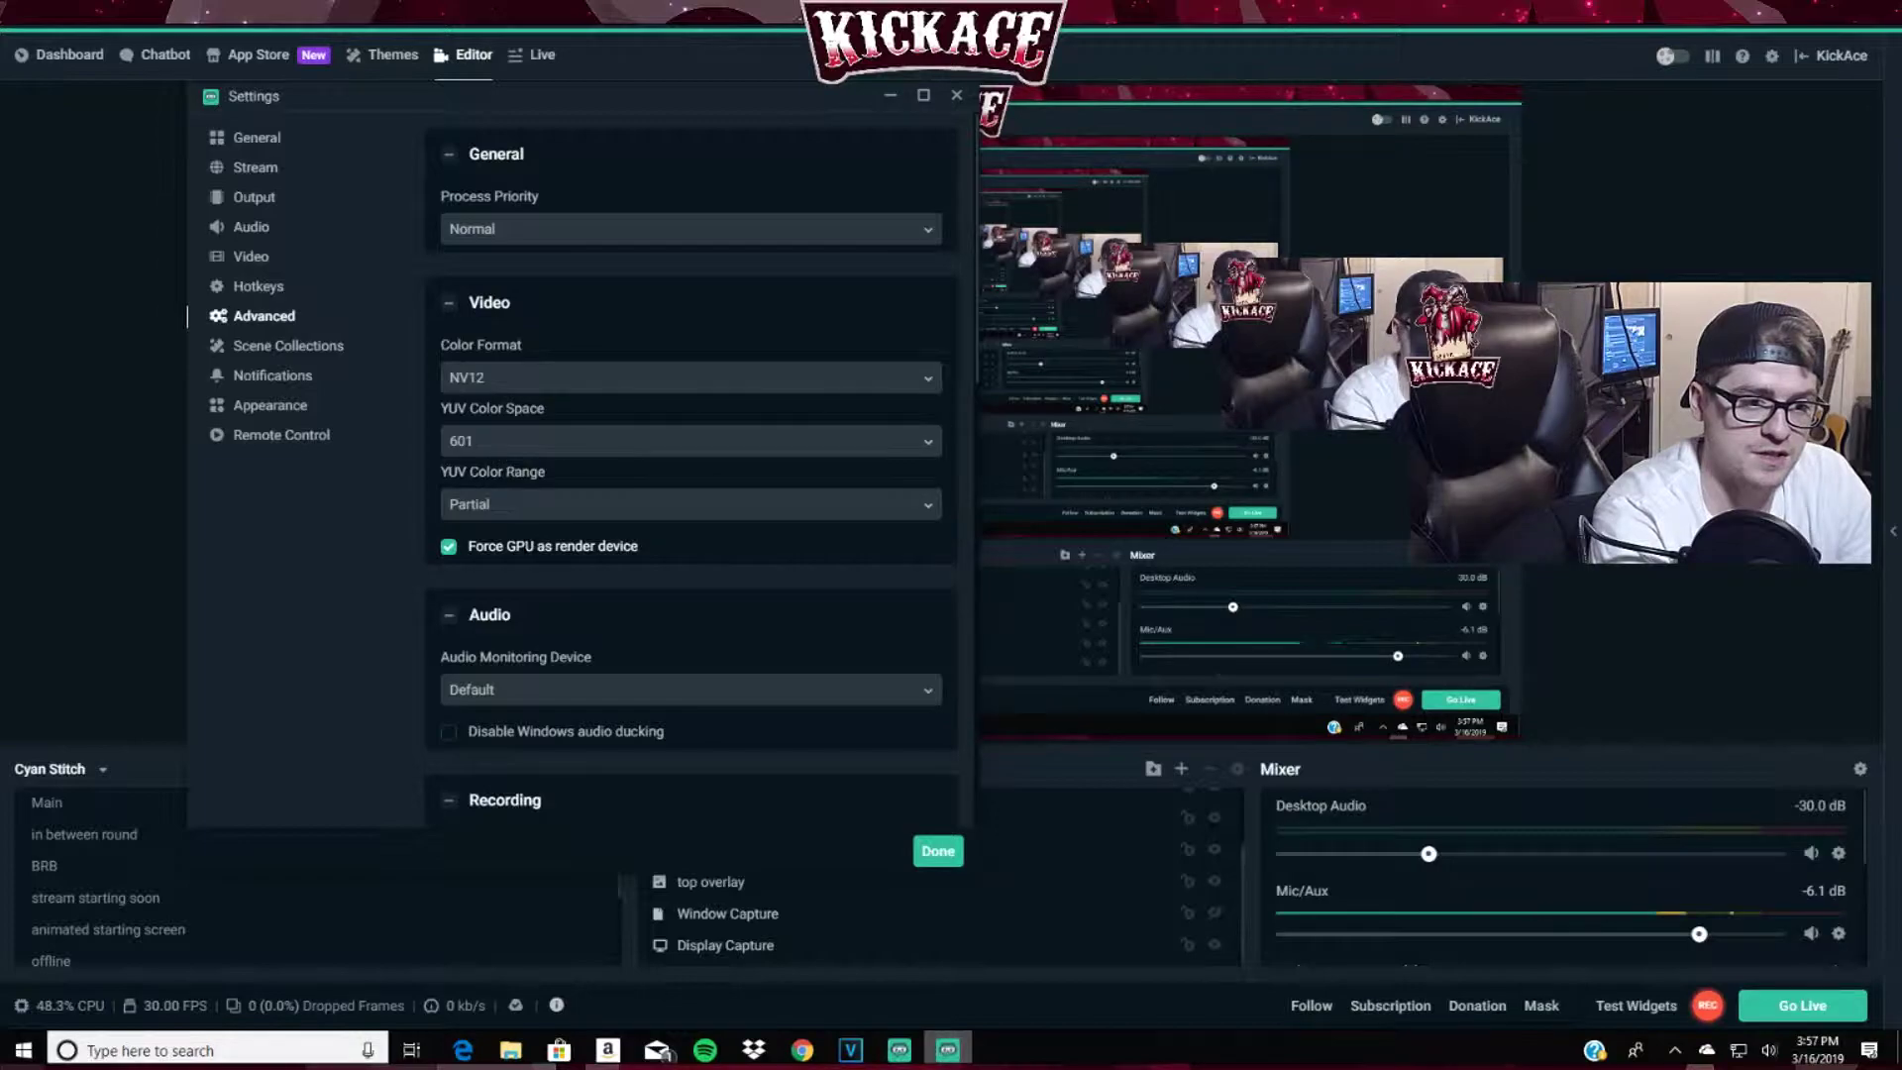
- Examine the Advanced settings for recording, replay buffer, stream delay, automatic reconnection and network, including the Bind to IP options
{"action": "scroll", "coordinate": [607, 513], "scroll_direction": "down", "scroll_amount": 2}
{"action": "scroll", "coordinate": [624, 421], "scroll_direction": "down", "scroll_amount": 2}
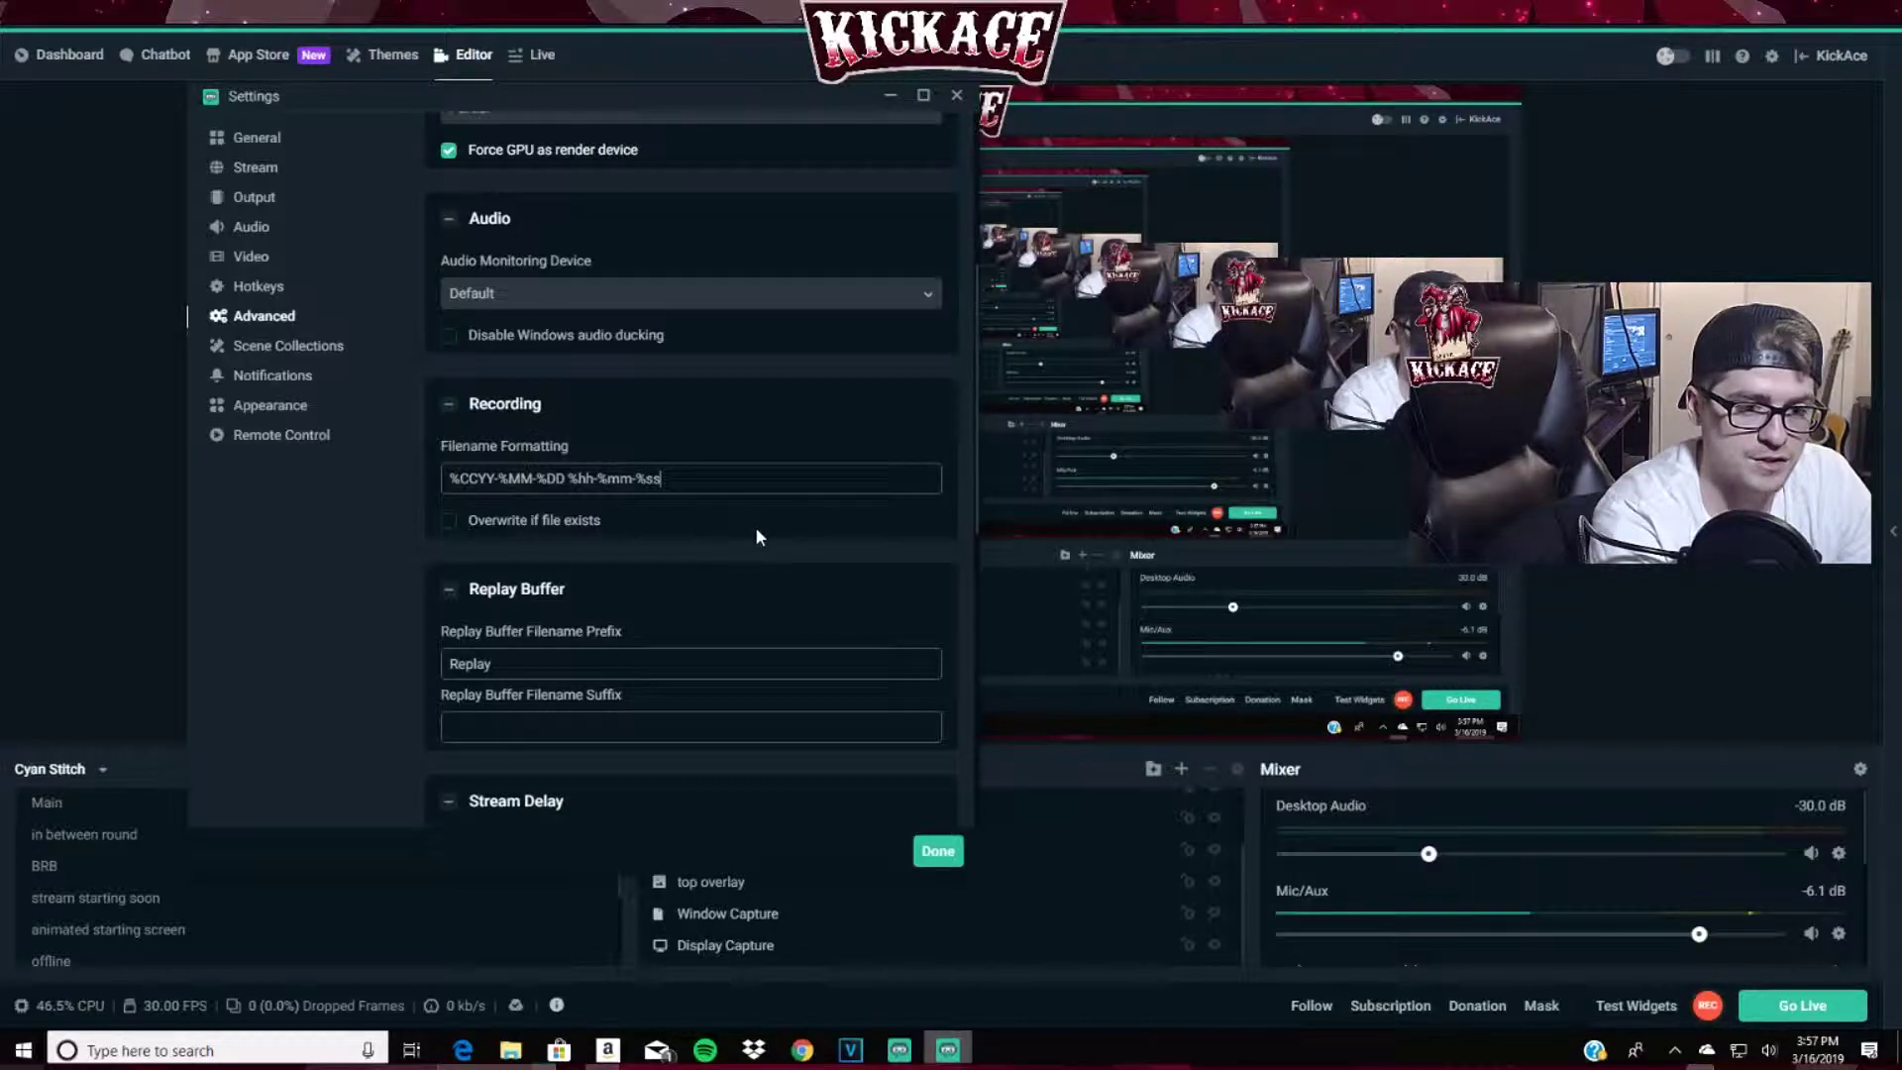
{"action": "scroll", "coordinate": [651, 550], "scroll_direction": "down", "scroll_amount": 1}
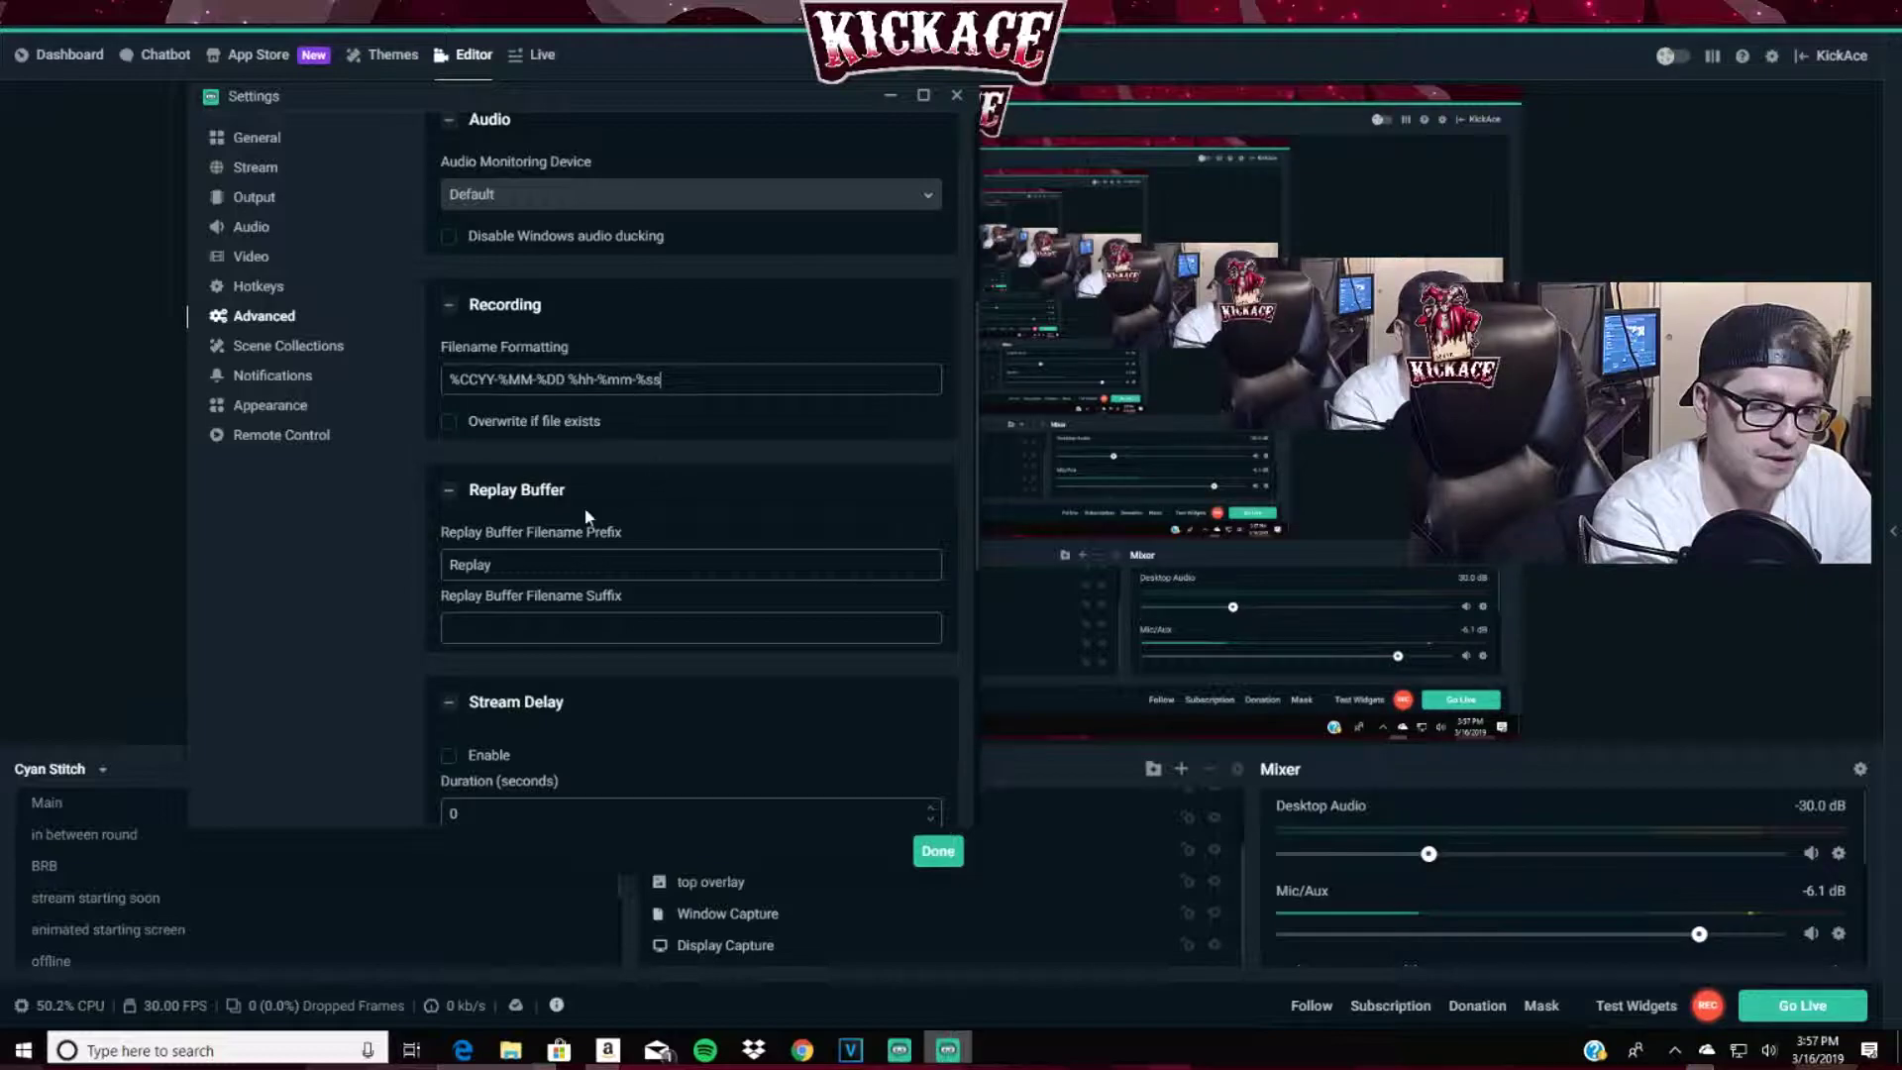
{"action": "scroll", "coordinate": [676, 447], "scroll_direction": "down", "scroll_amount": 3}
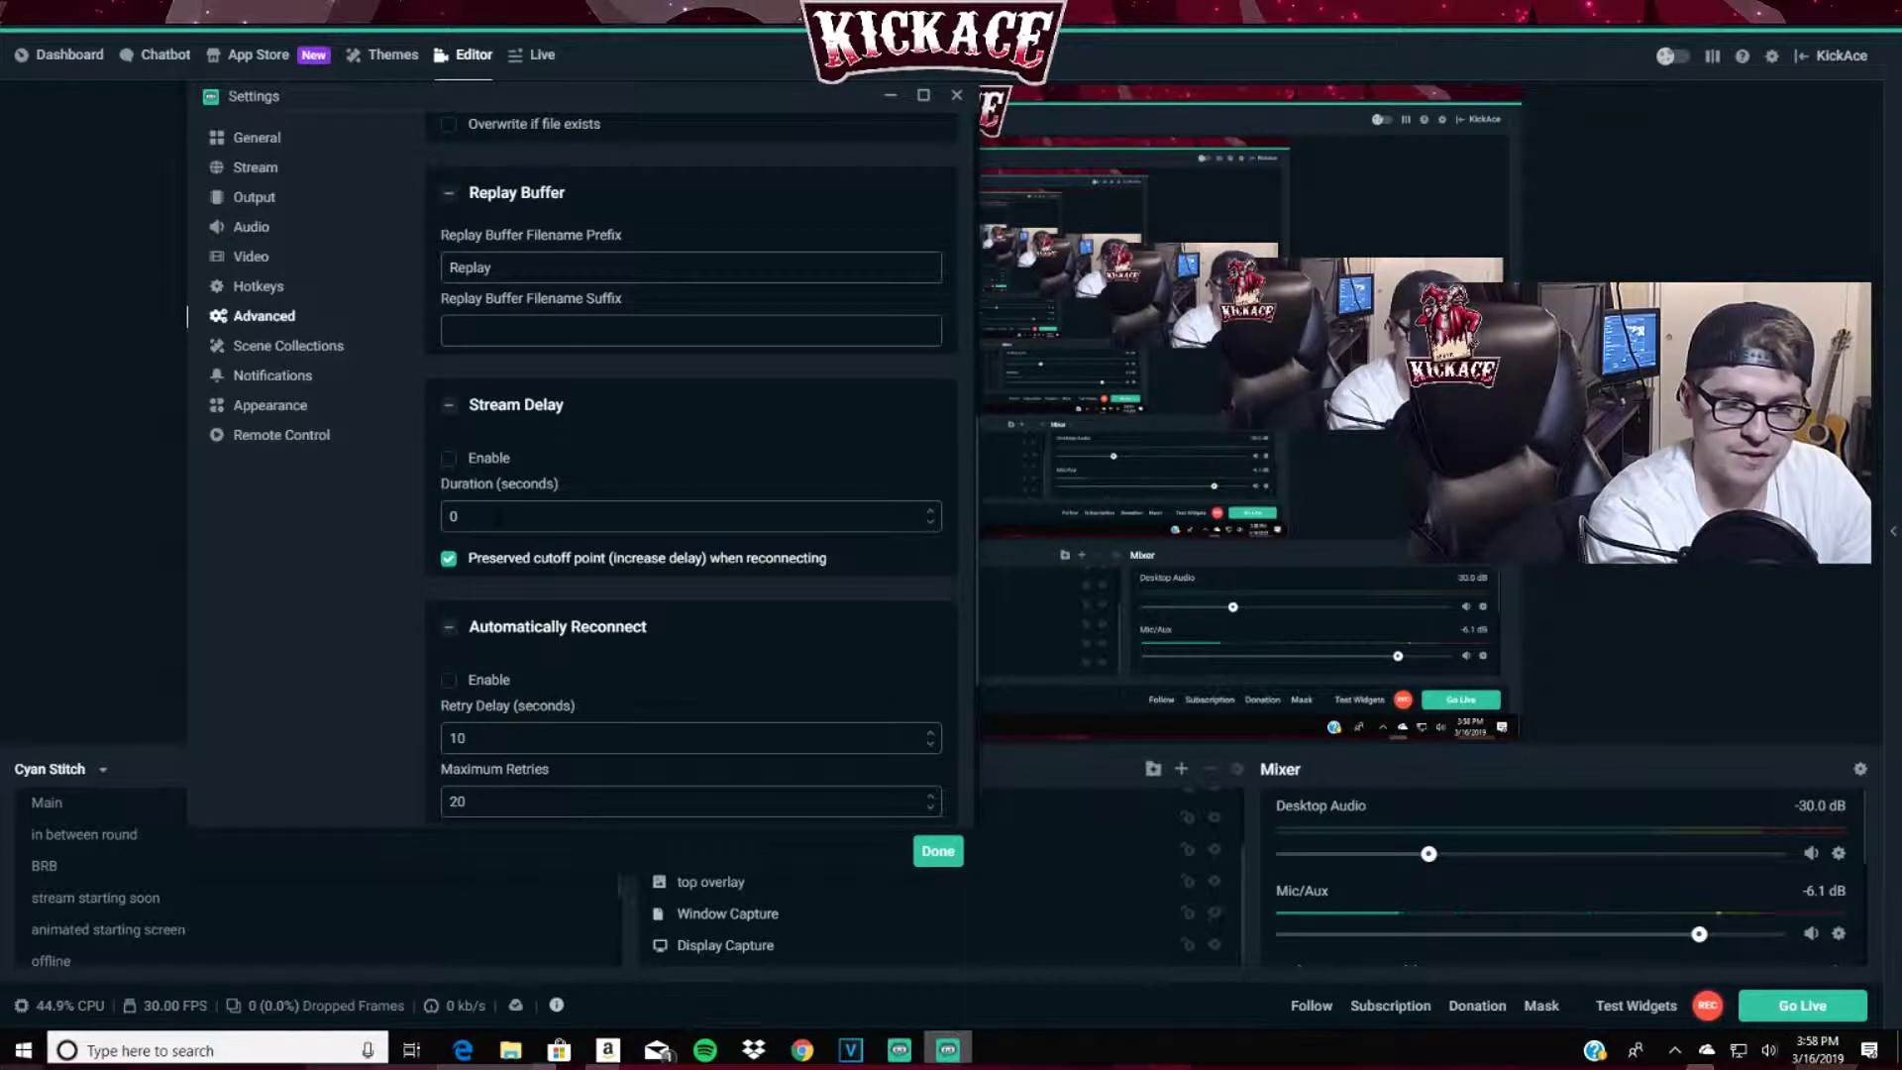
{"action": "scroll", "coordinate": [686, 468], "scroll_direction": "down", "scroll_amount": 1}
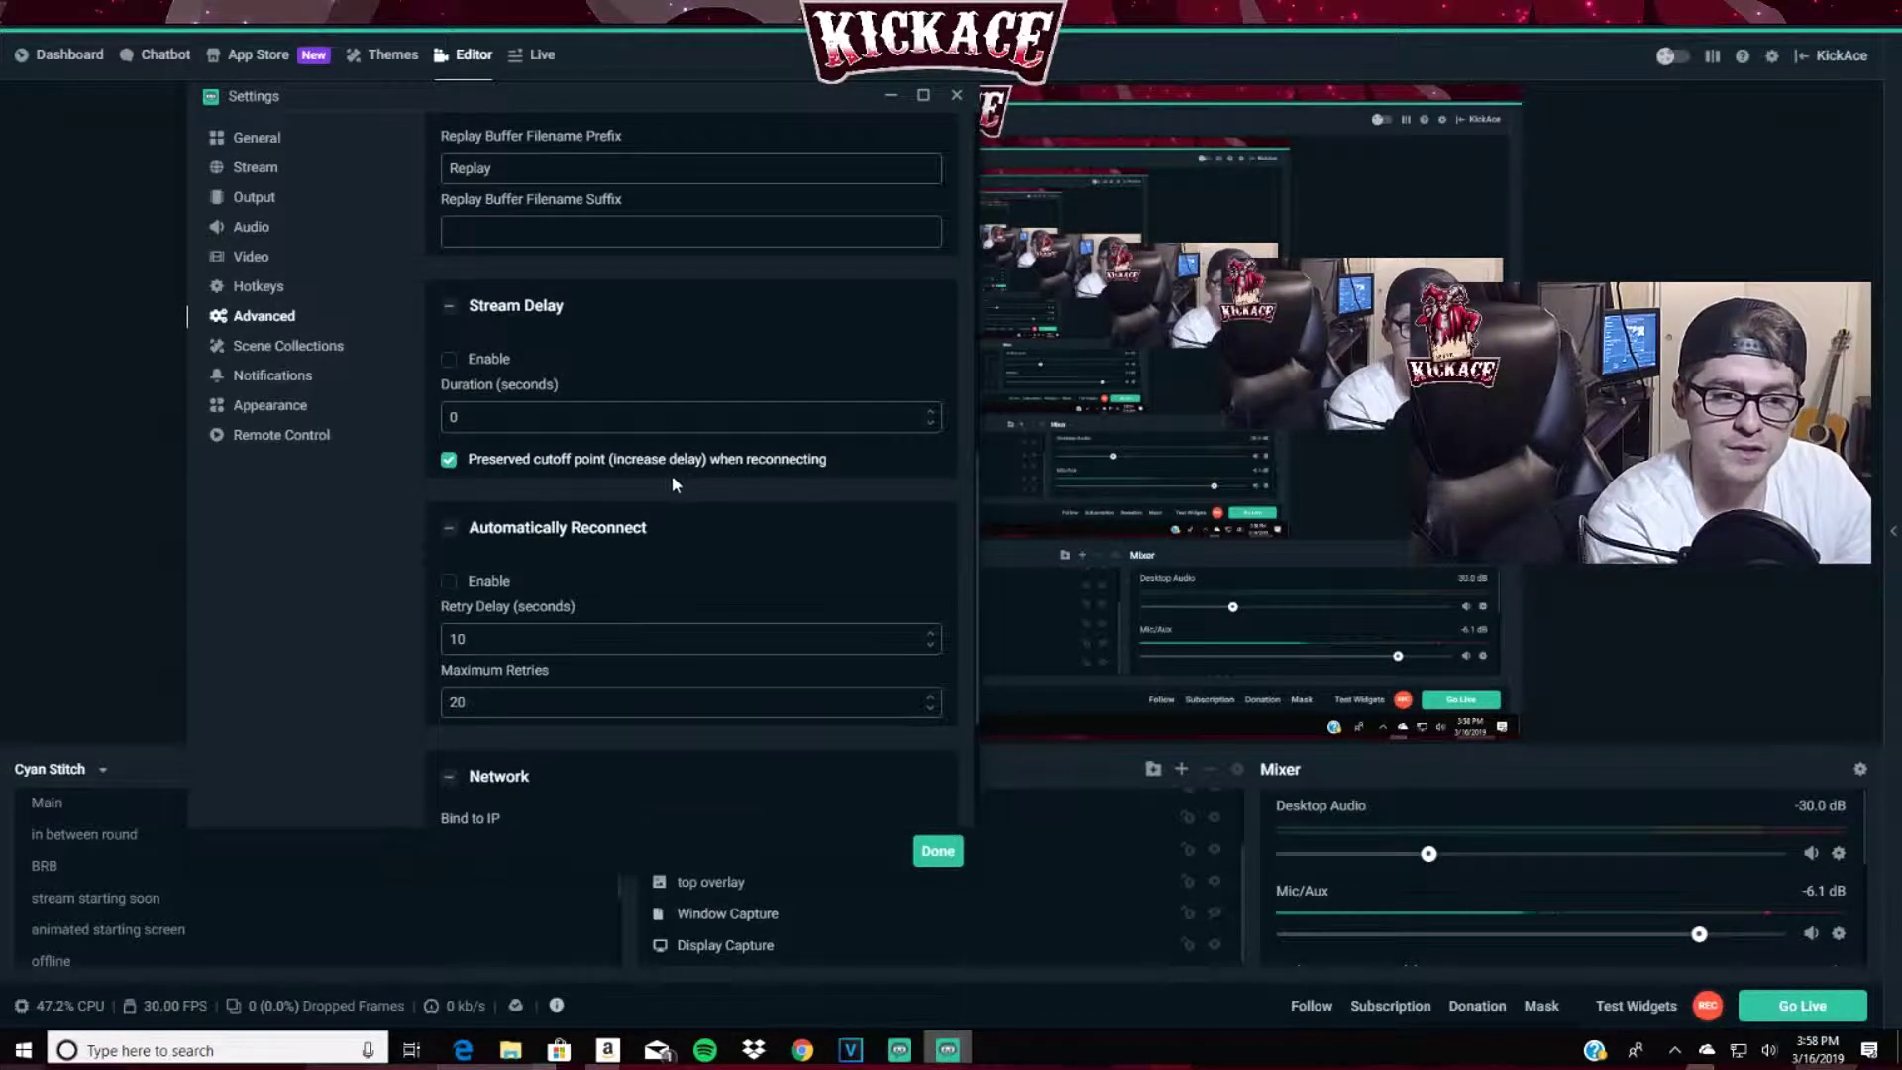
{"action": "scroll", "coordinate": [666, 526], "scroll_direction": "down", "scroll_amount": 3}
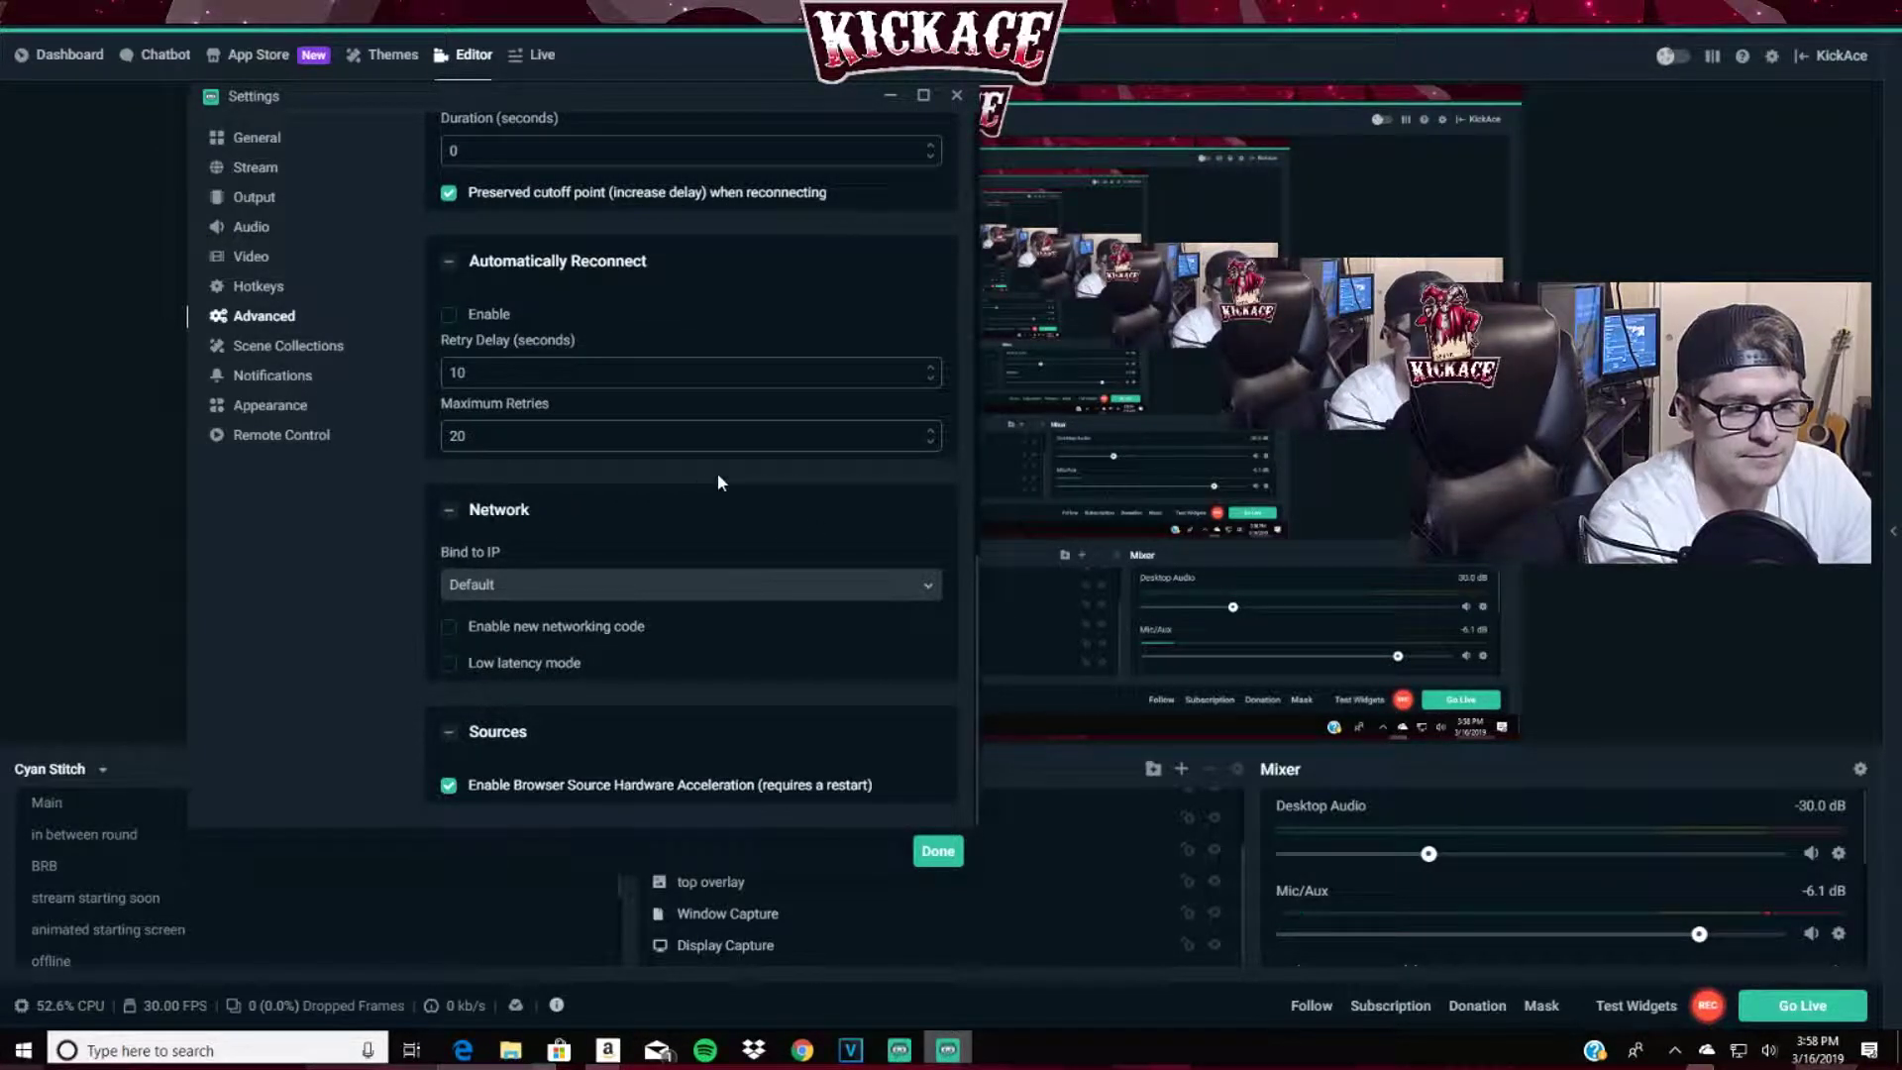
{"action": "left_click", "coordinate": [551, 594]}
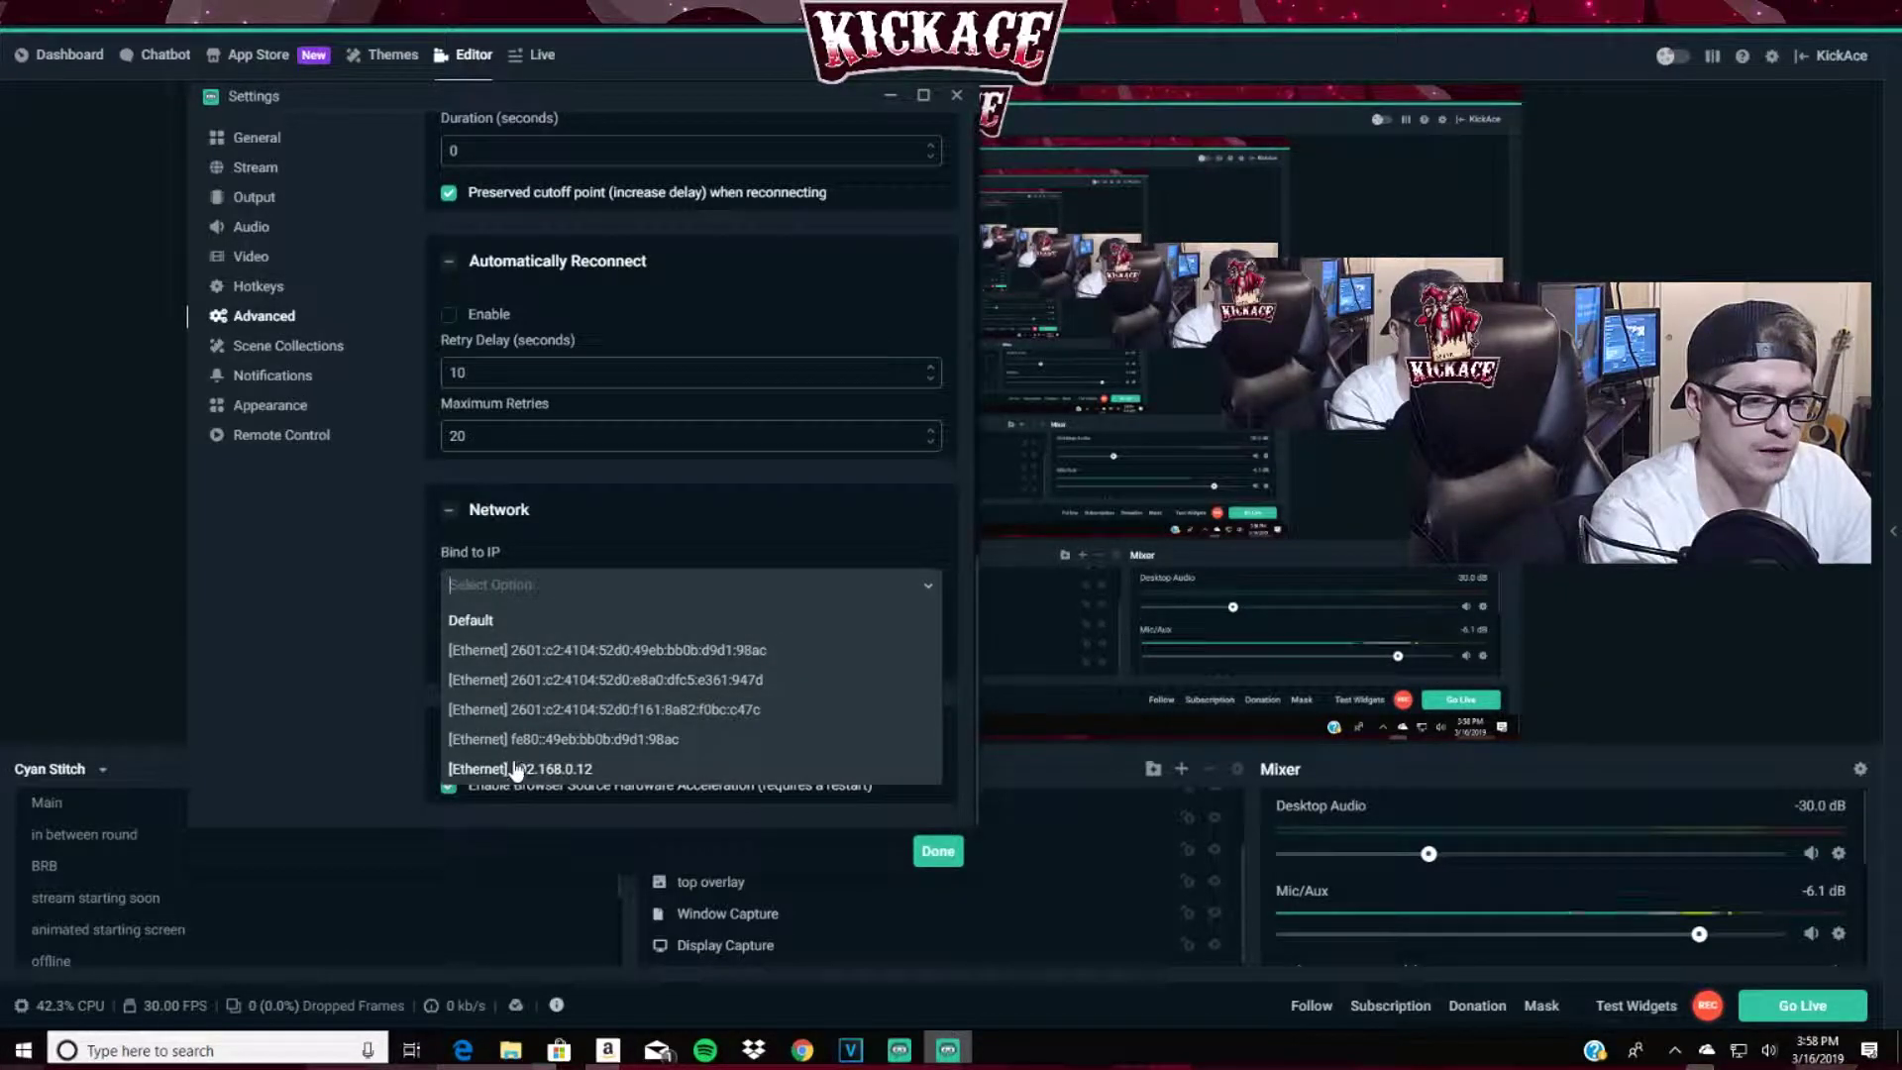
{"action": "left_click", "coordinate": [266, 583]}
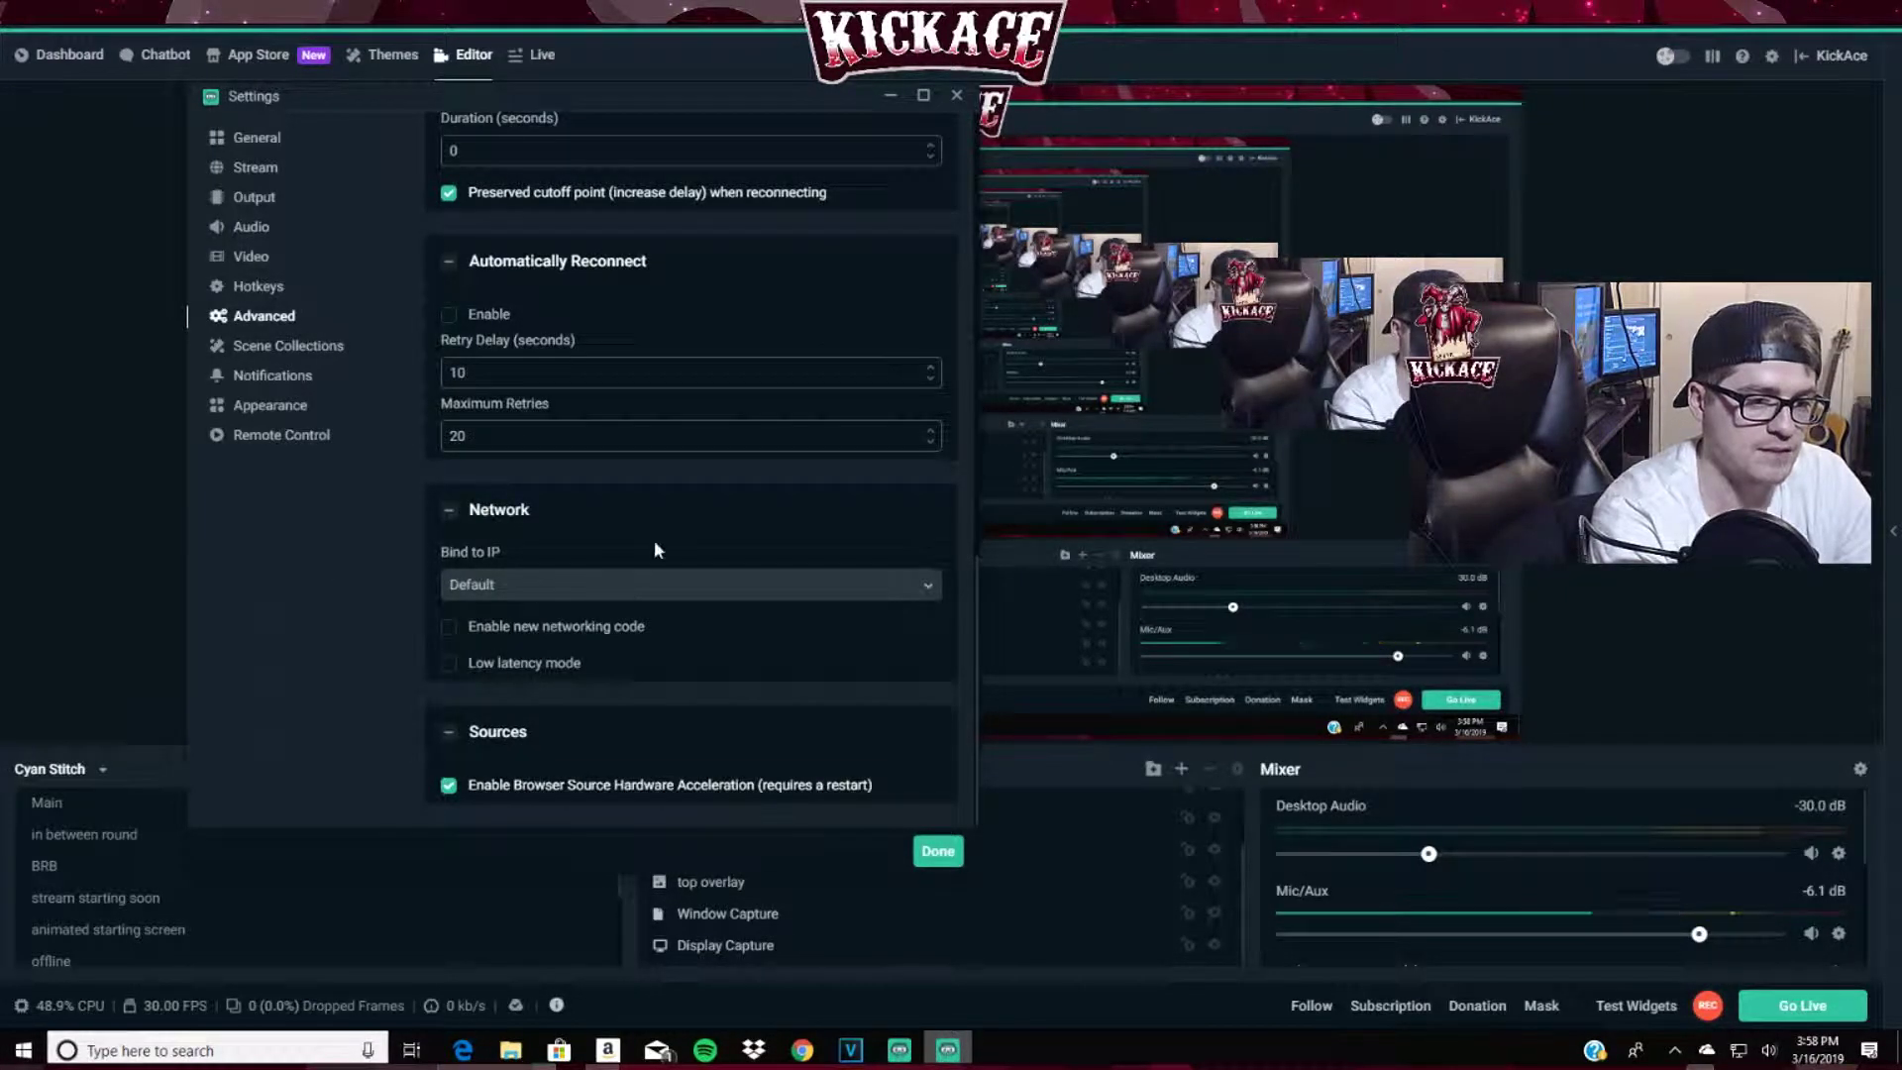
- Review the Scene Collections, Notifications, Appearance and Remote Control settings, and finish by closing the Settings window
{"action": "left_click", "coordinate": [281, 347]}
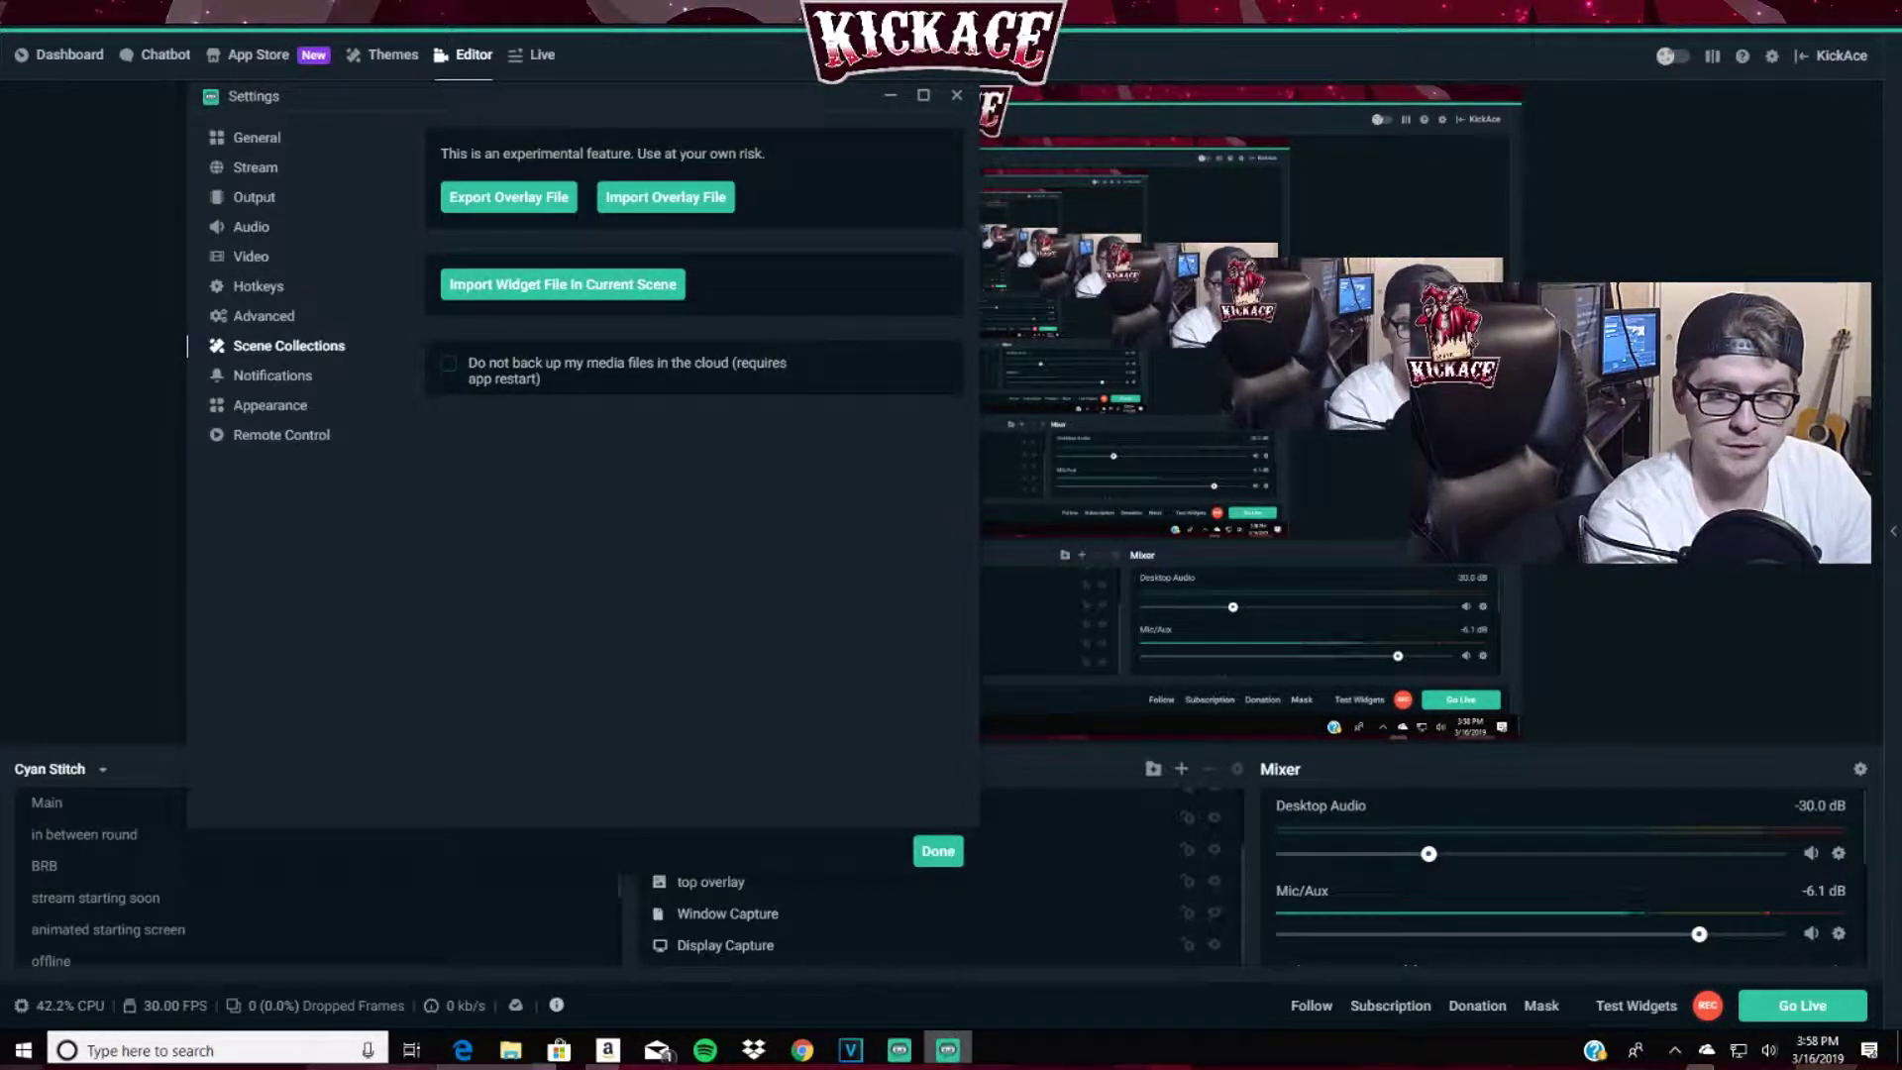
{"action": "left_click", "coordinate": [266, 378]}
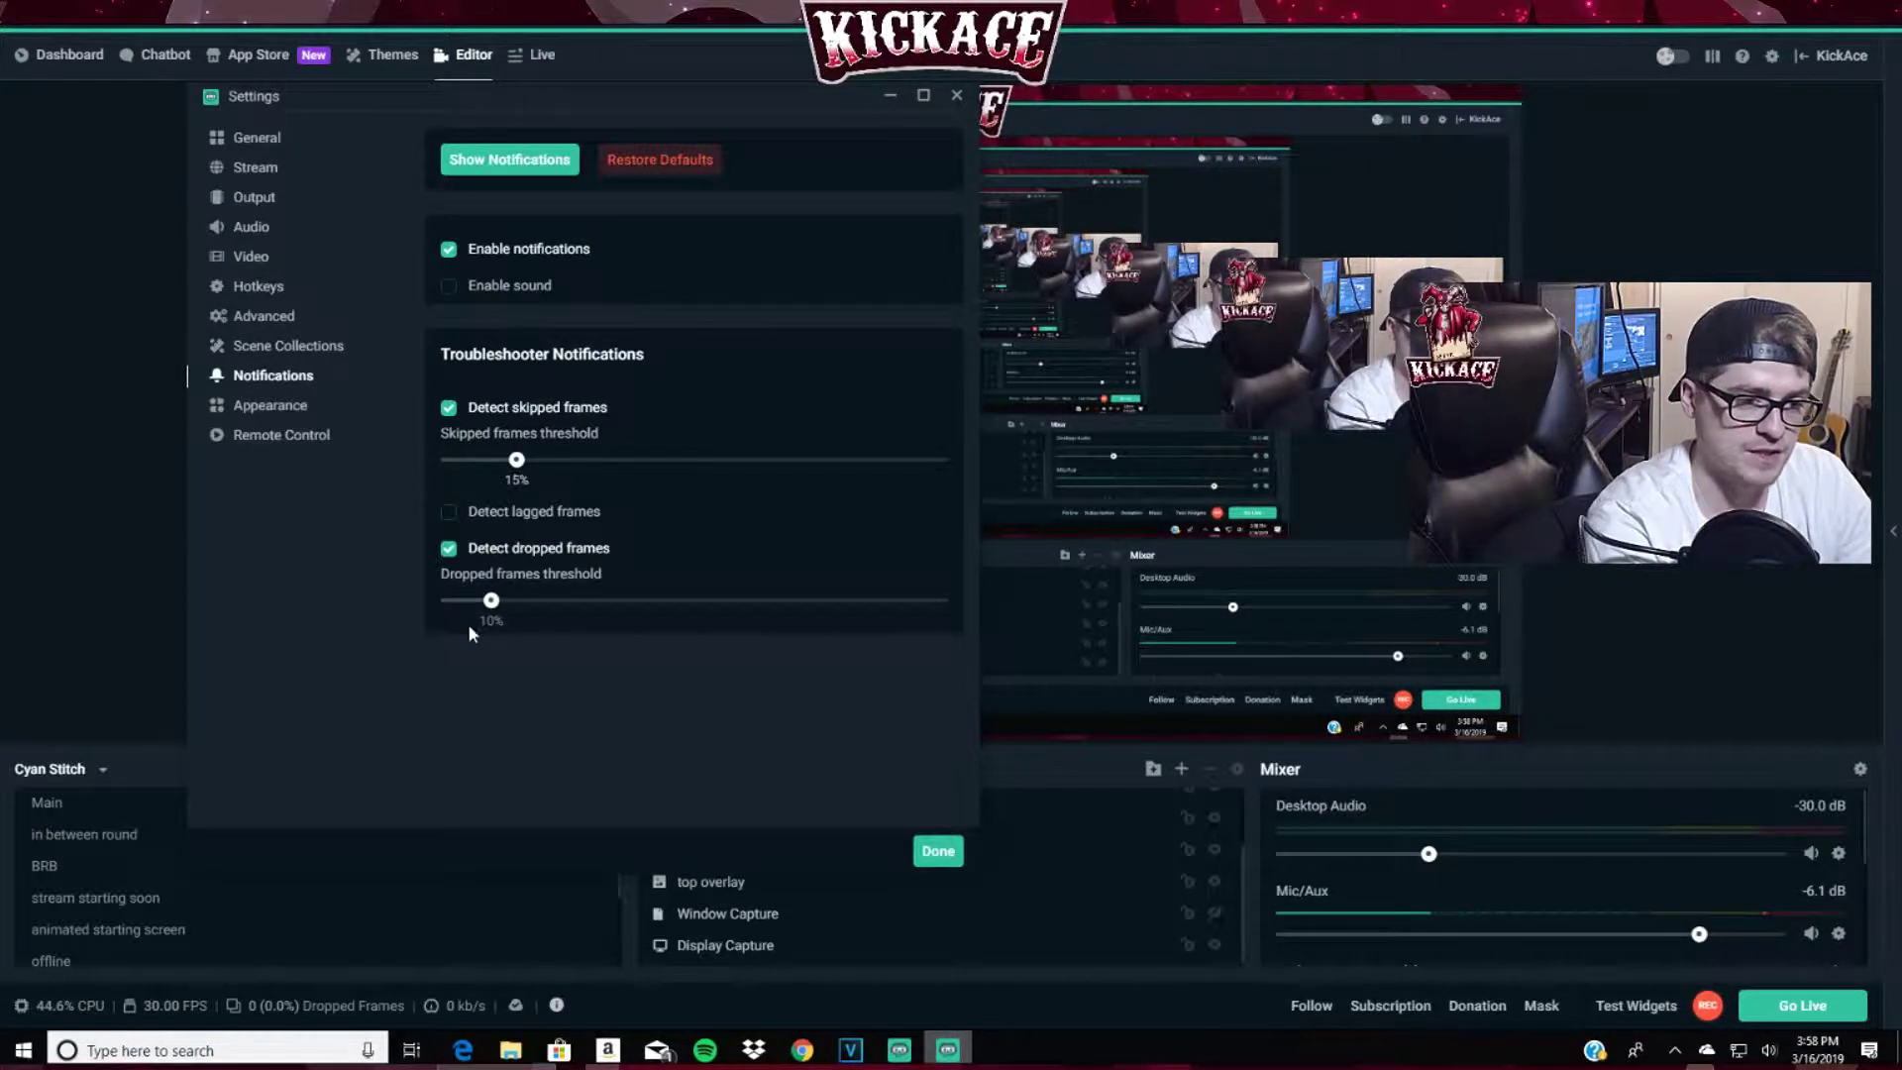
{"action": "left_click", "coordinate": [270, 406]}
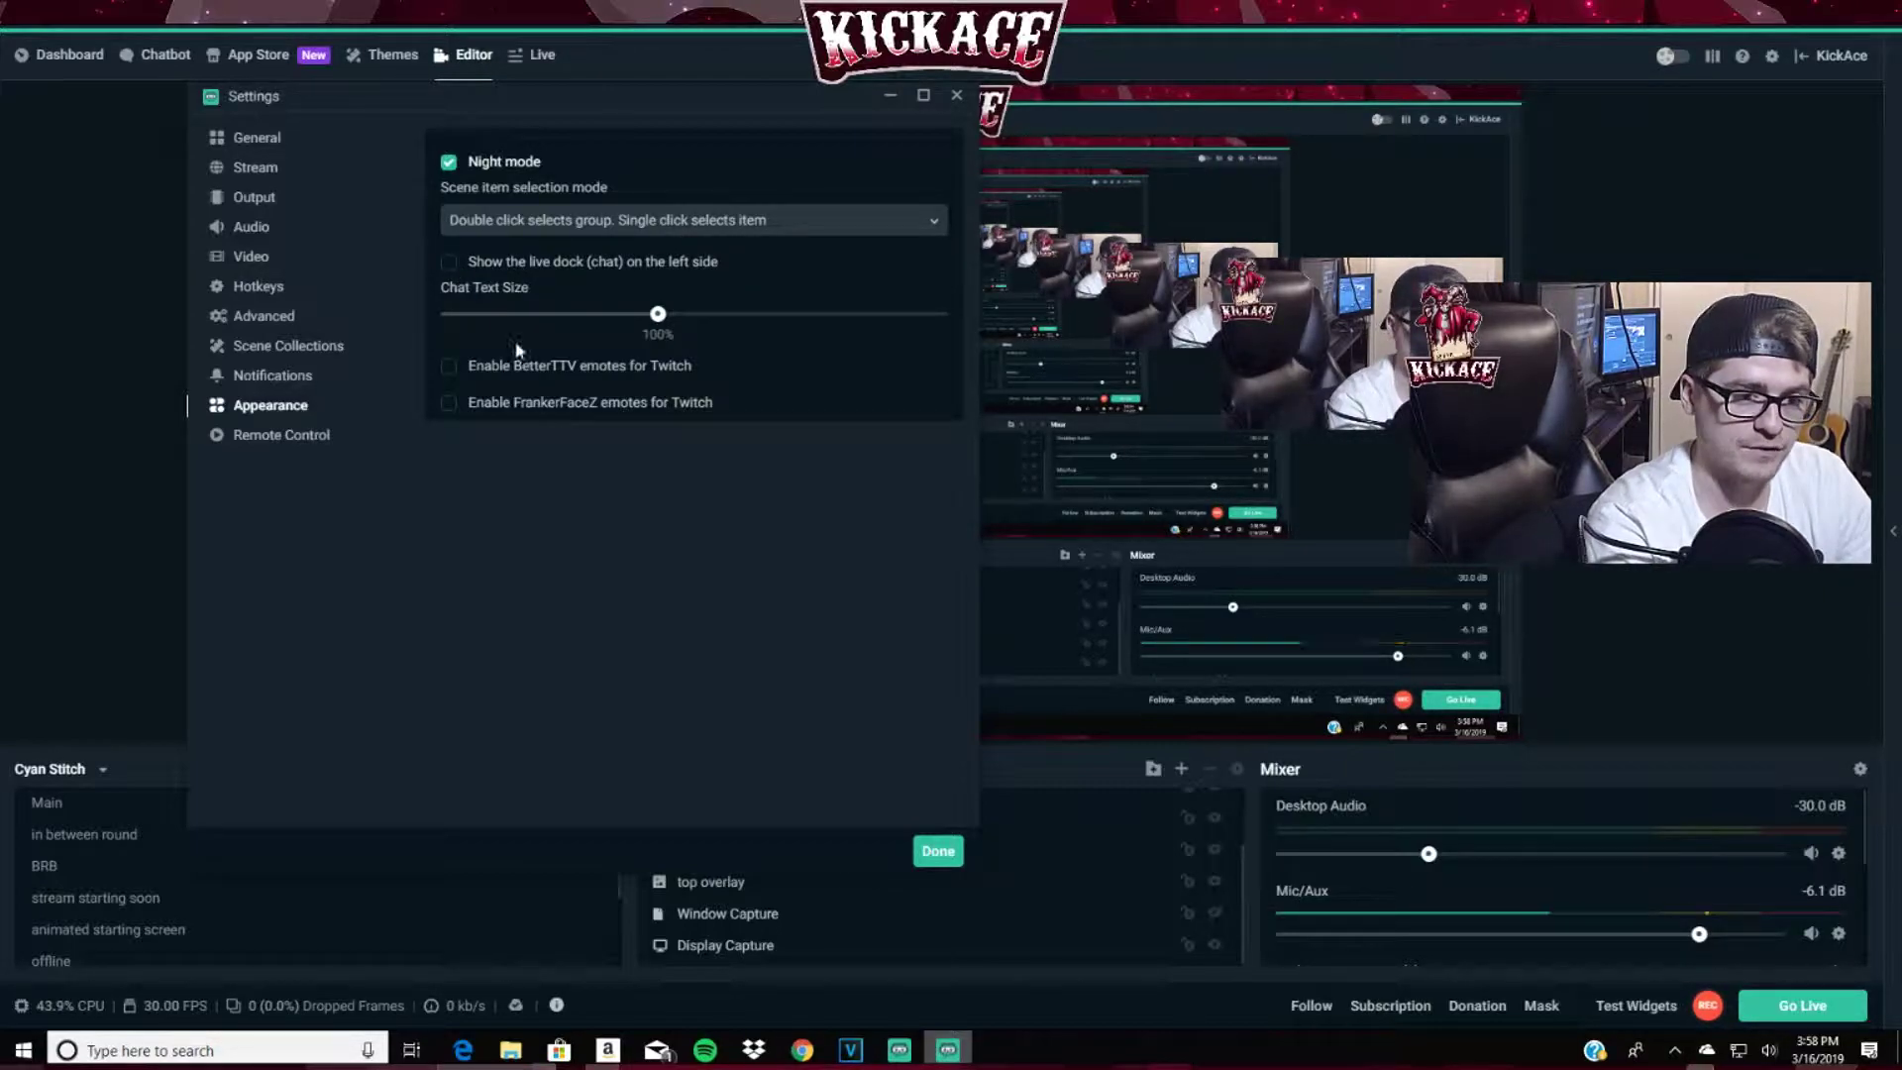
{"action": "left_click", "coordinate": [264, 442]}
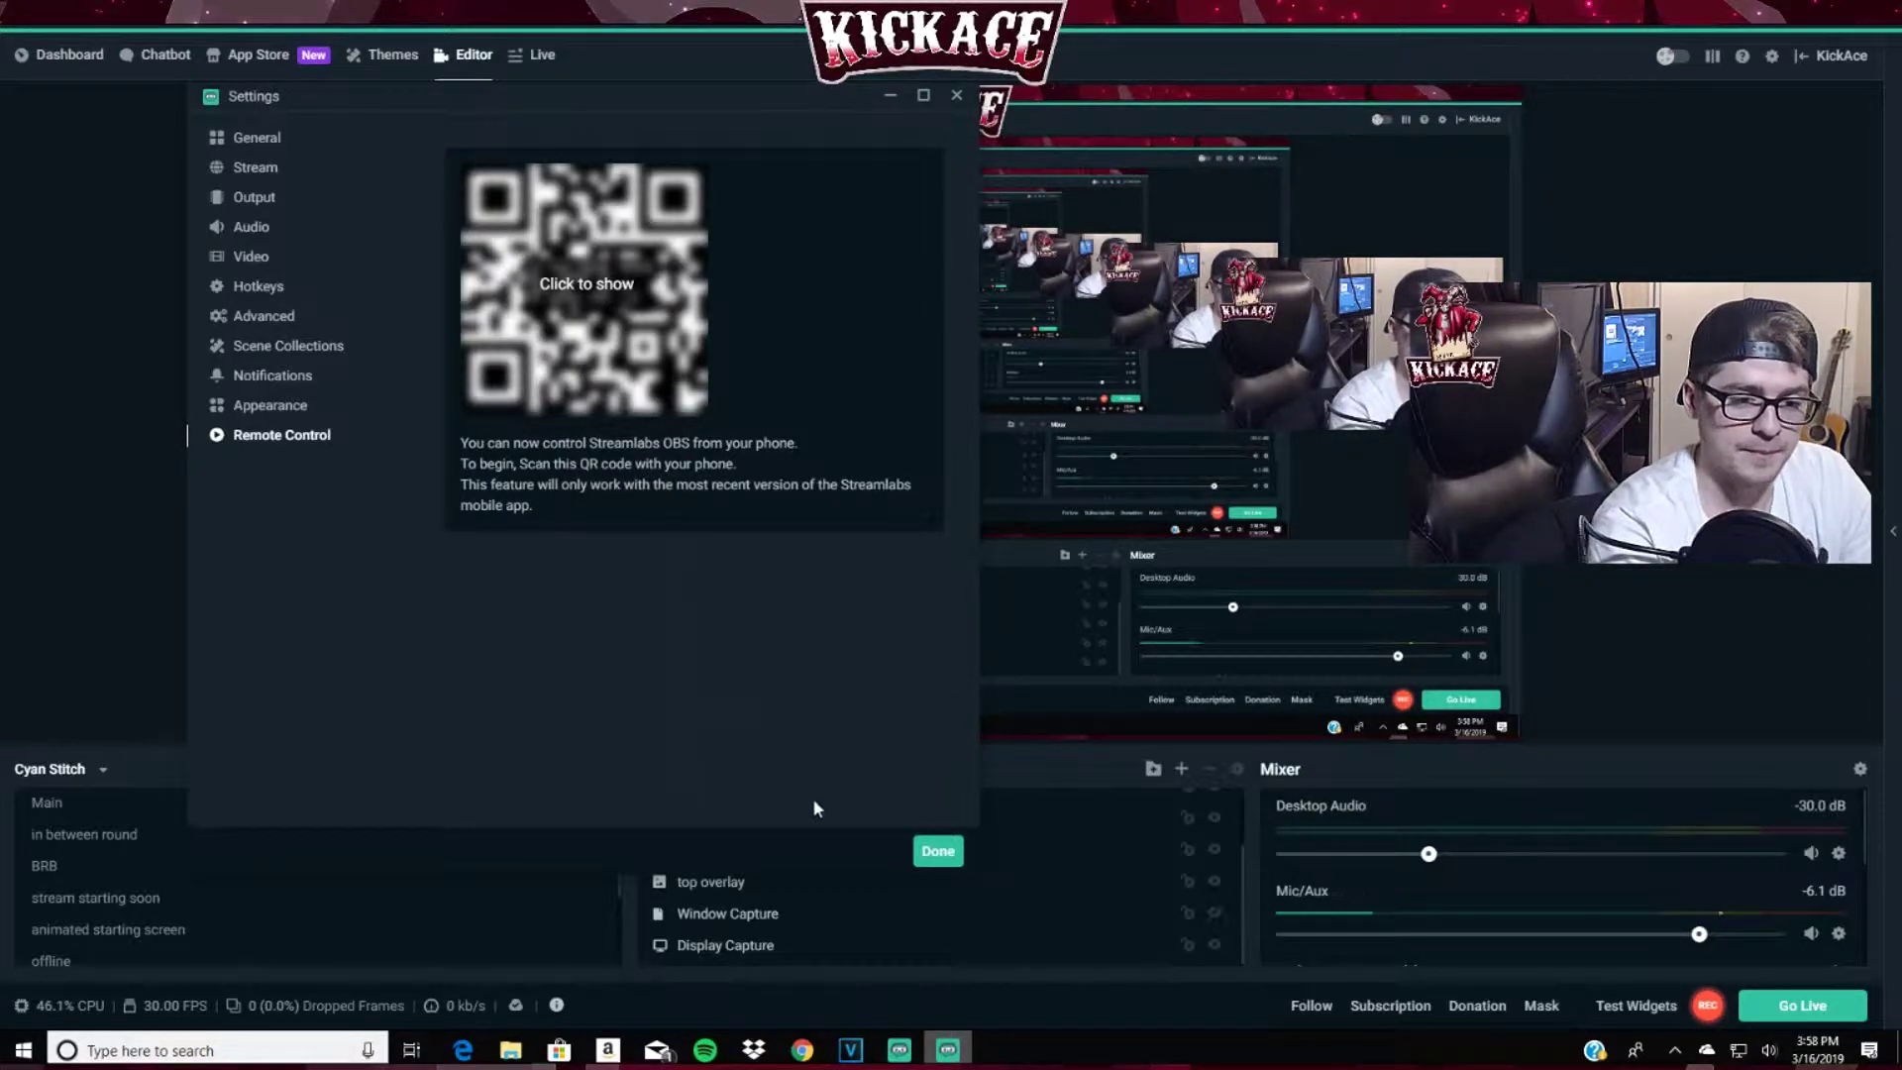
{"action": "left_click", "coordinate": [937, 852]}
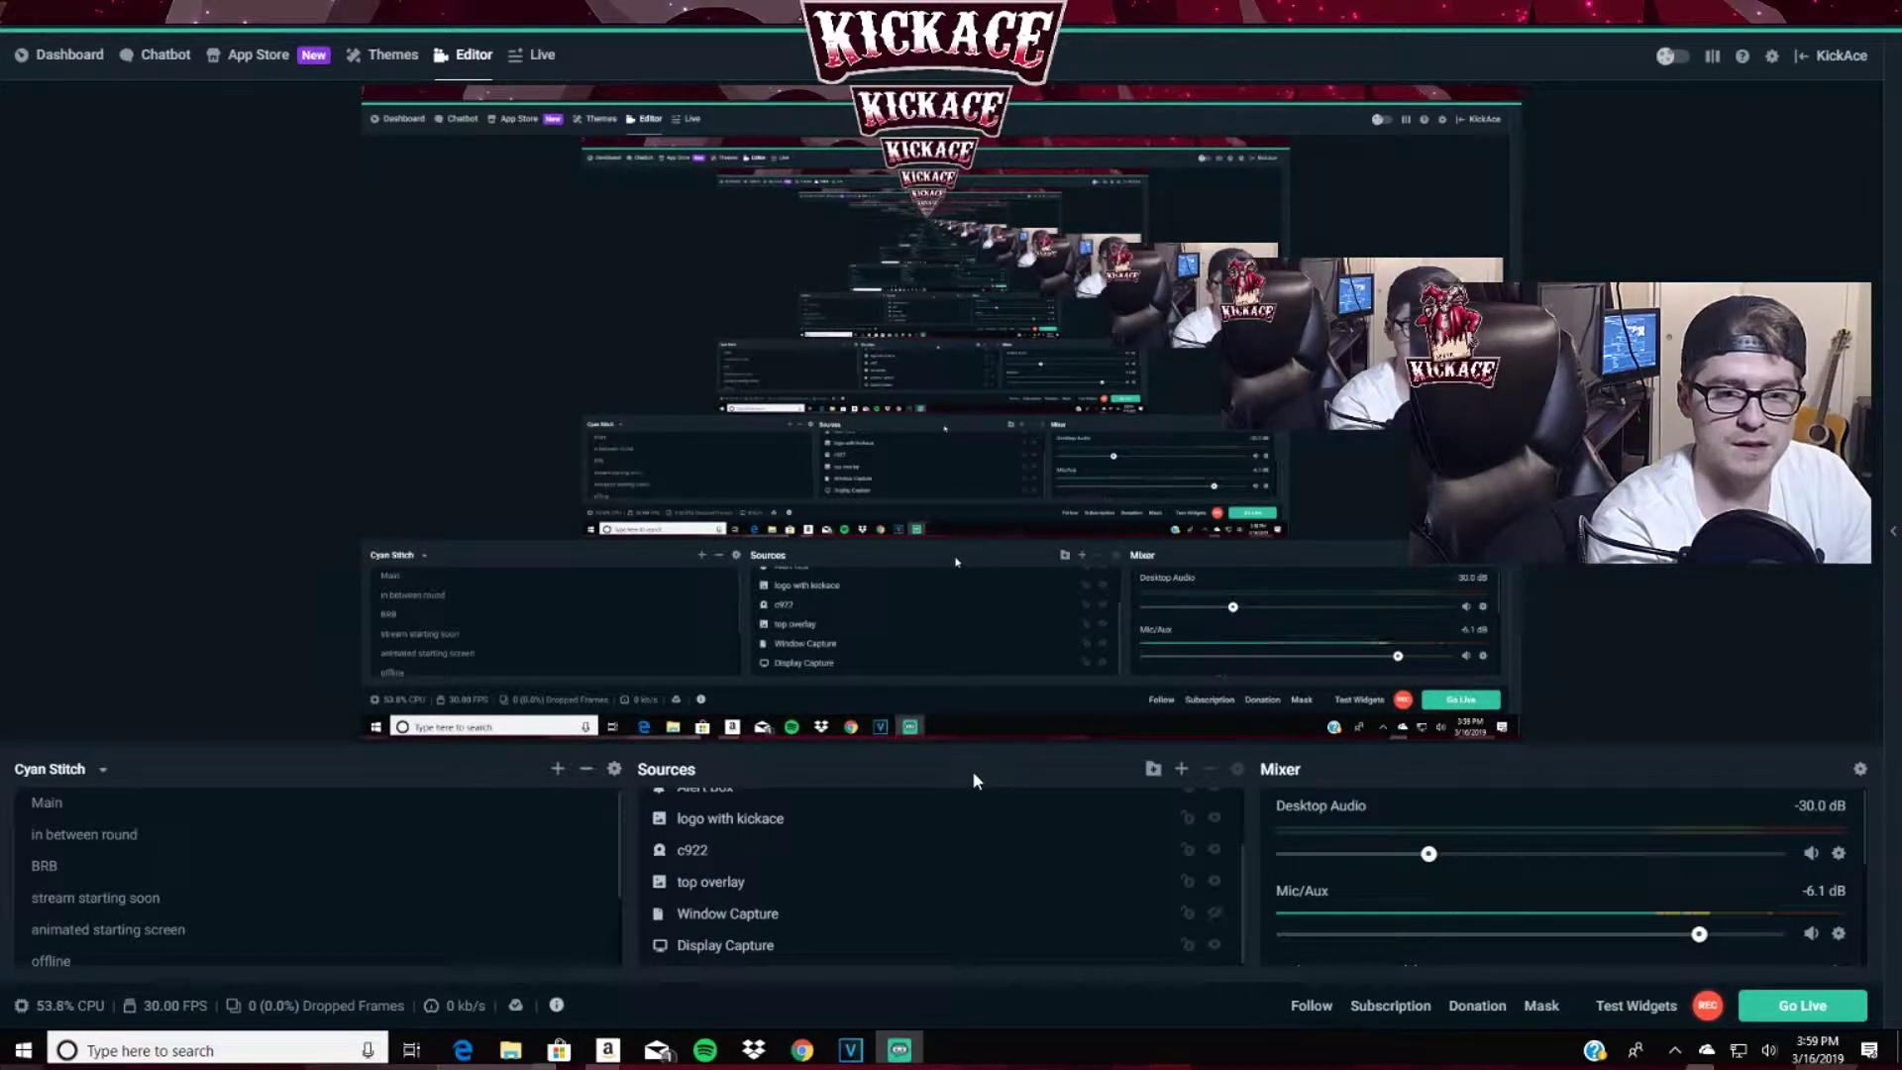